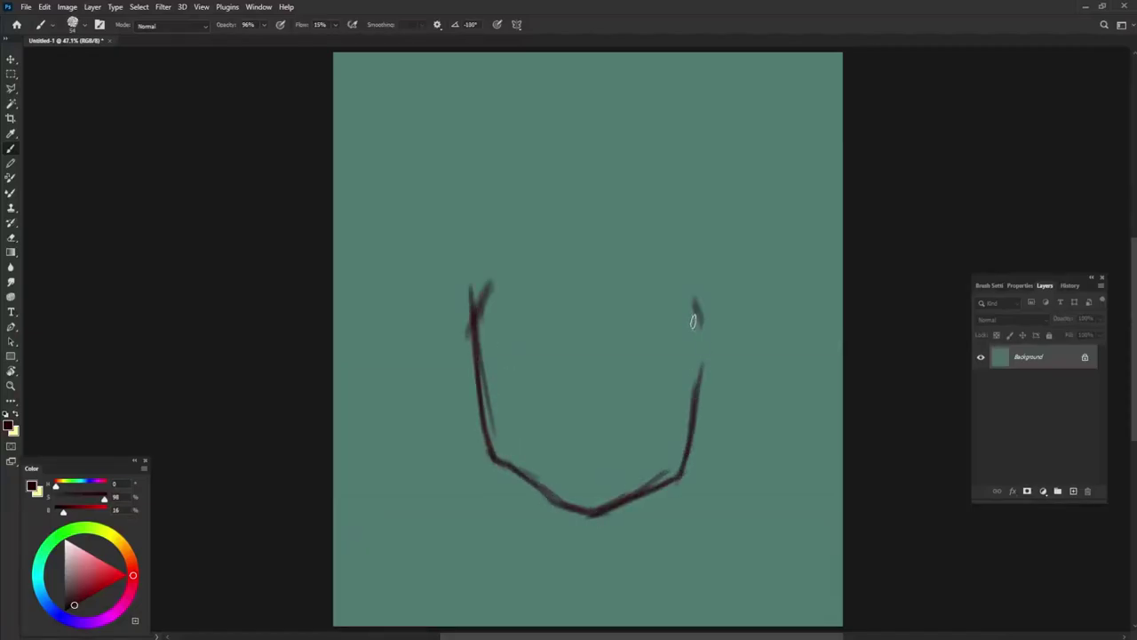
Step: Sketch the head outline, hair on both sides, face contour, neck and collar ring curves in dark brown
left_click_drag(522, 256, 646, 281)
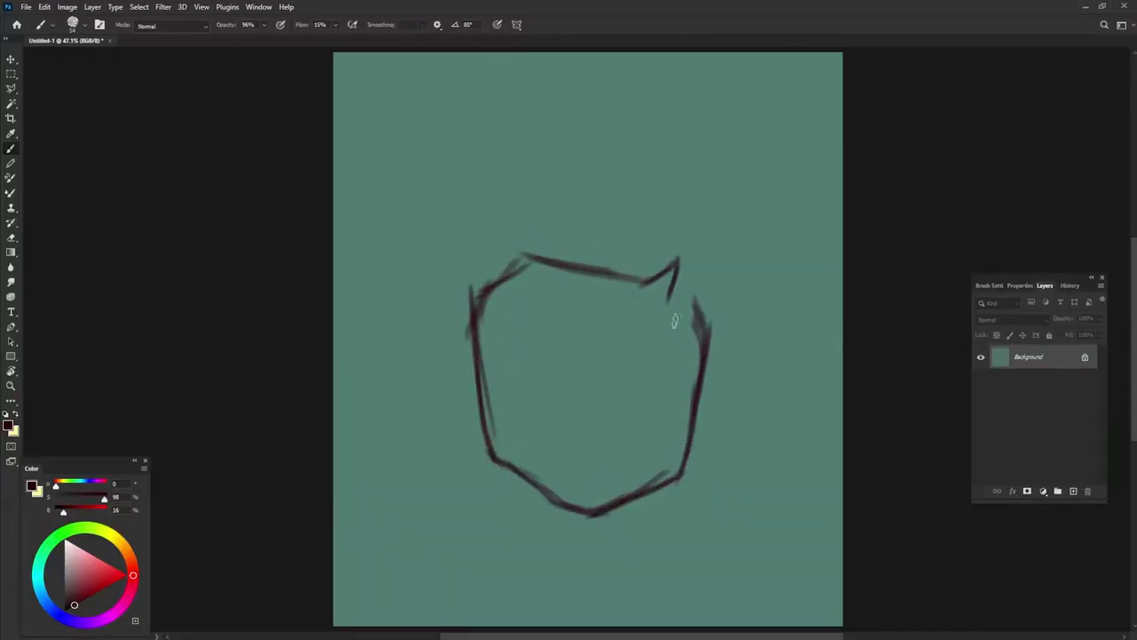
left_click_drag(441, 283, 446, 440)
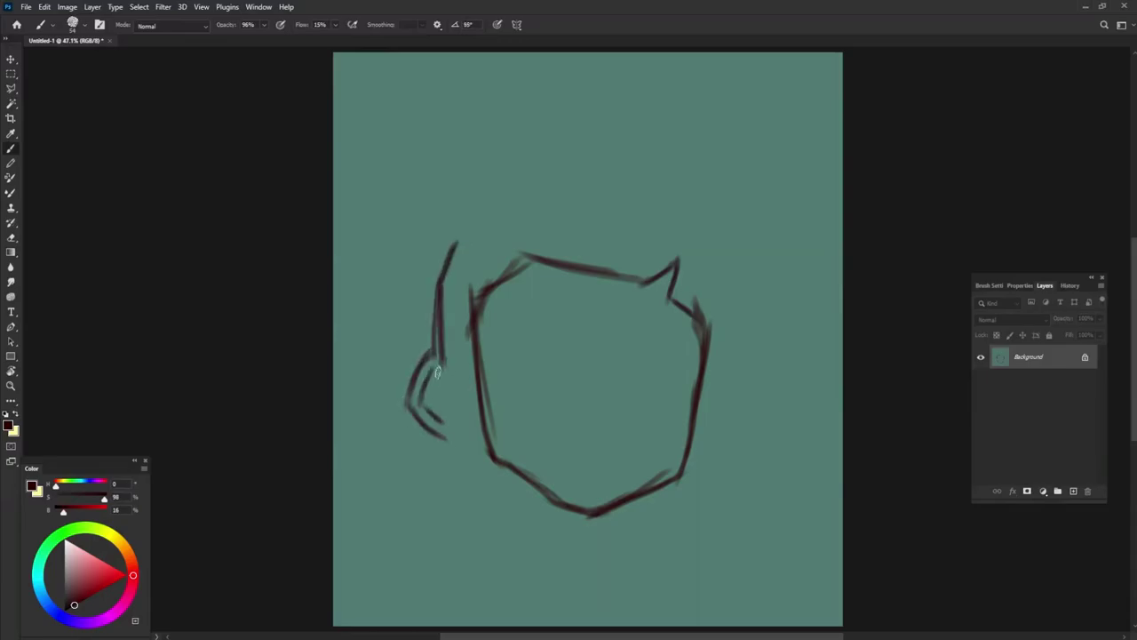
left_click_drag(474, 315, 487, 416)
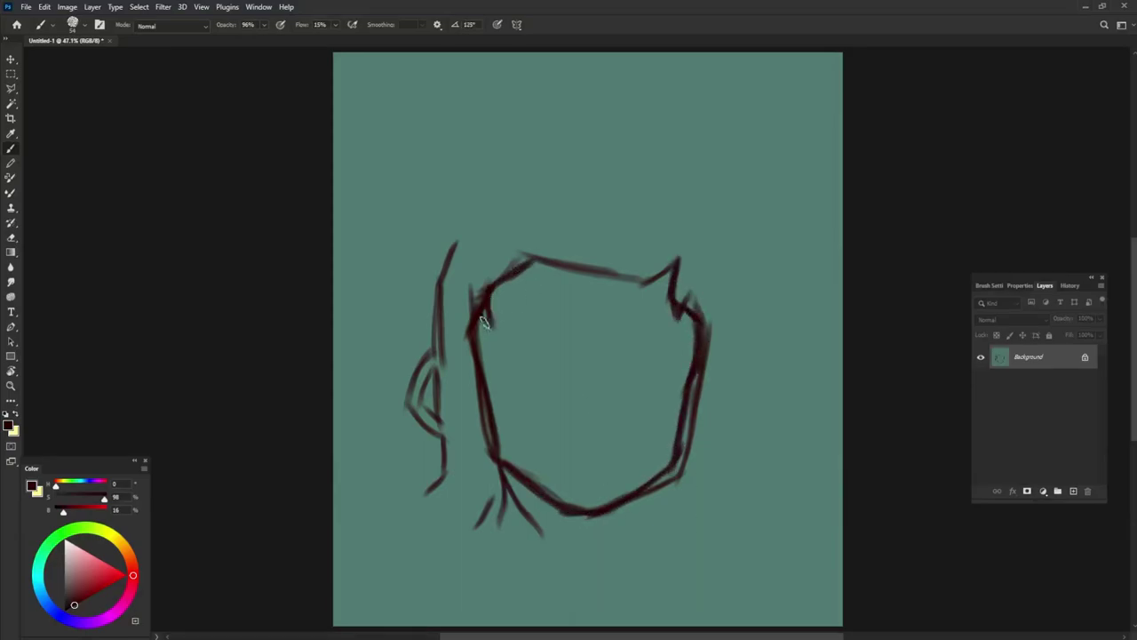
left_click_drag(507, 476, 629, 546)
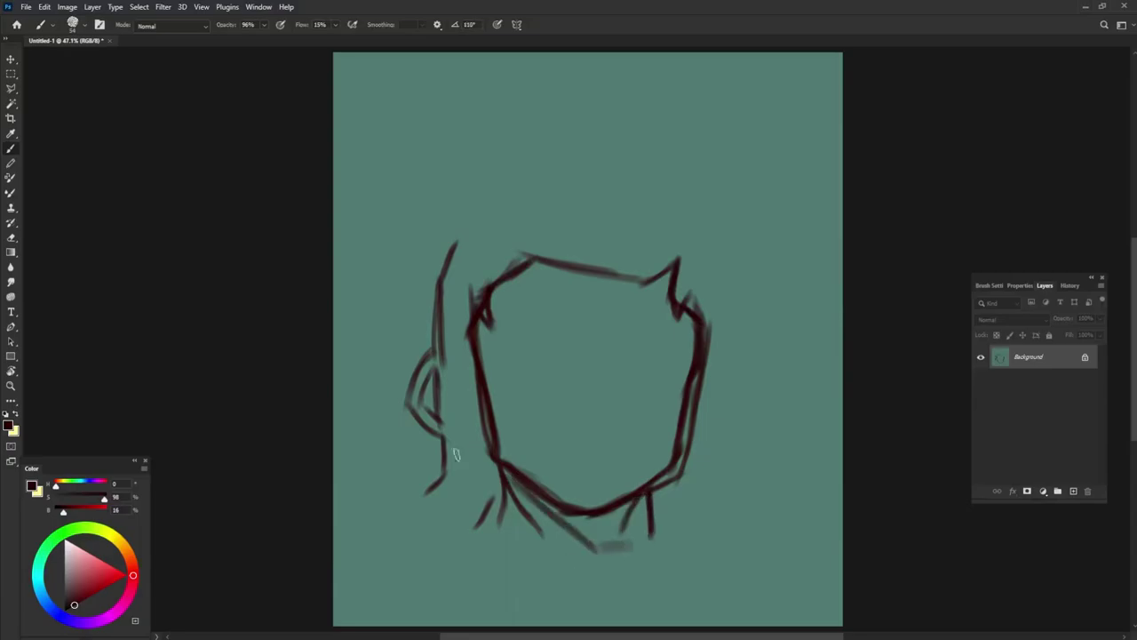
left_click_drag(382, 489, 752, 546)
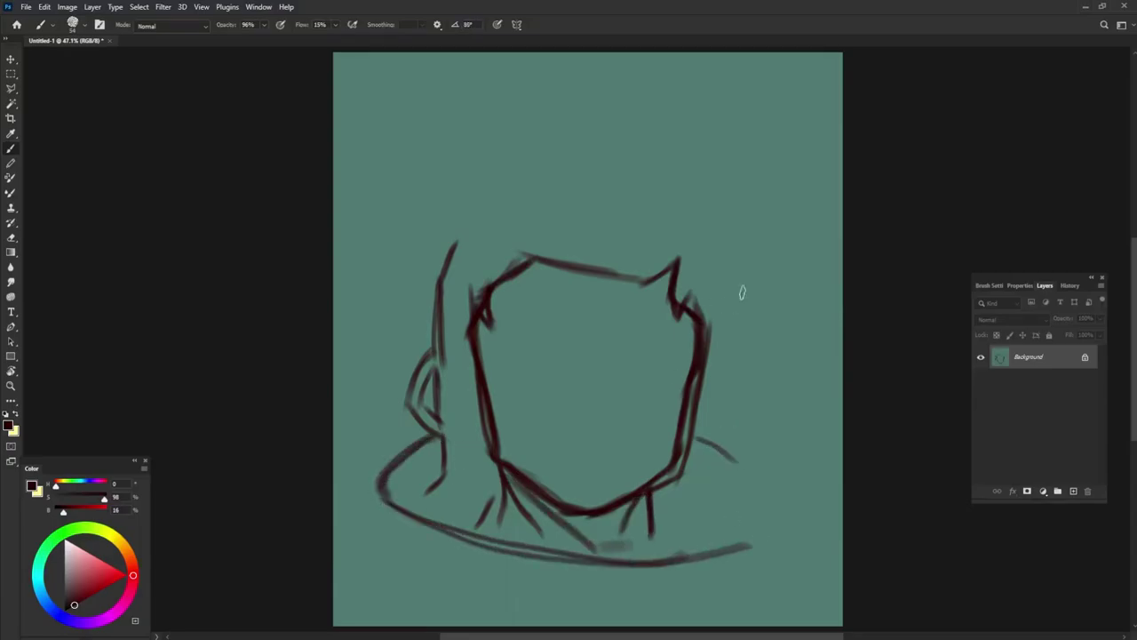
left_click_drag(745, 294, 739, 507)
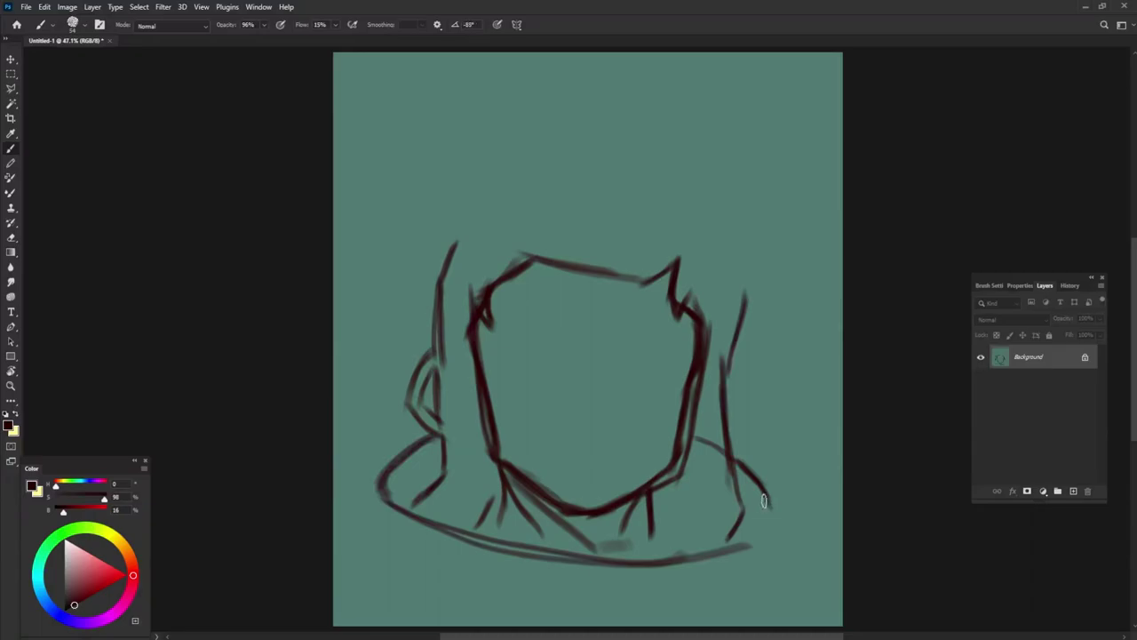
mouse_move(364, 515)
left_mouse_down()
mouse_move(573, 589)
mouse_move(764, 558)
left_mouse_up()
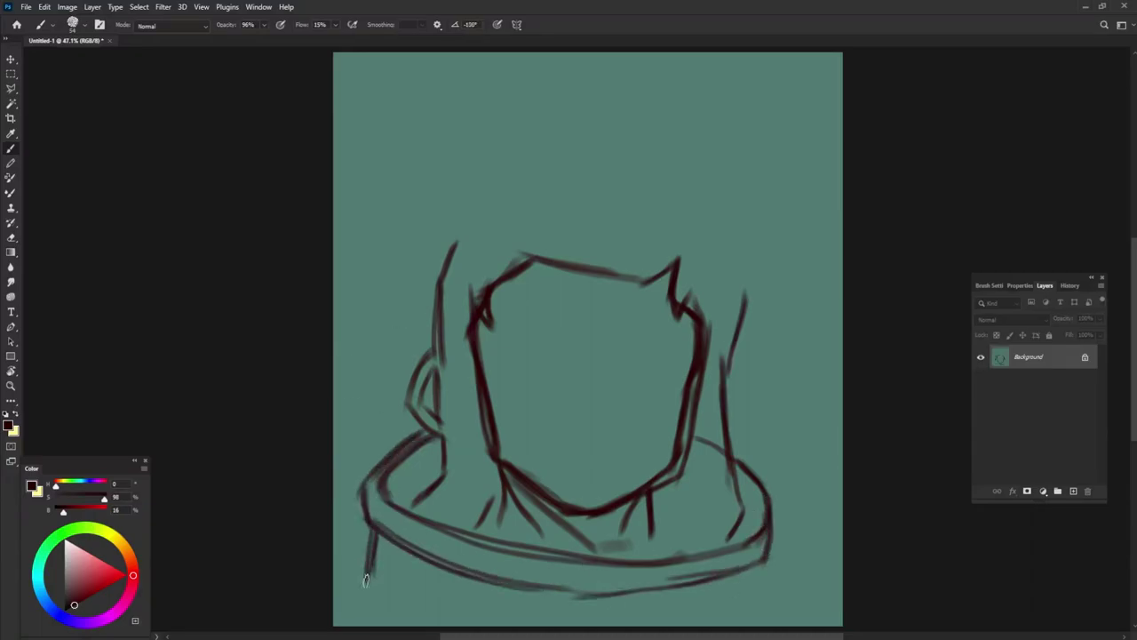
Step: Sketch the helmet dome across the top and right side, with rim arcs across the middle
mouse_move(334, 188)
left_mouse_down()
mouse_move(498, 66)
mouse_move(571, 77)
left_mouse_up()
mouse_move(476, 64)
left_mouse_down()
mouse_move(796, 163)
mouse_move(839, 251)
left_mouse_up()
left_click_drag(840, 415, 770, 517)
left_click_drag(334, 330, 431, 300)
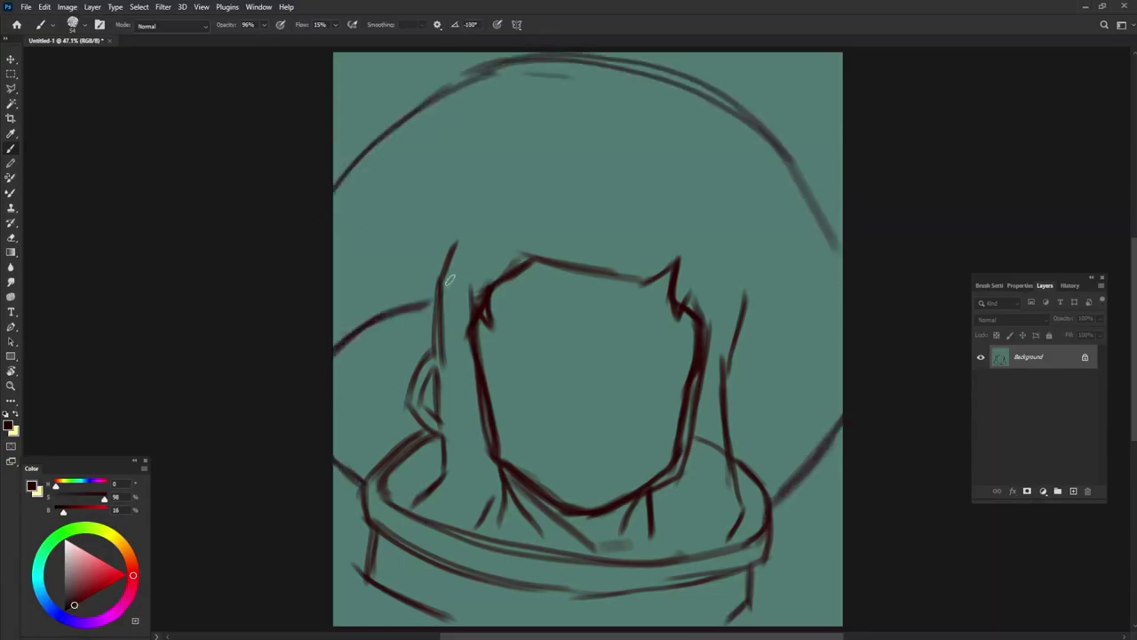
left_click_drag(743, 318, 840, 382)
left_click_drag(334, 286, 841, 298)
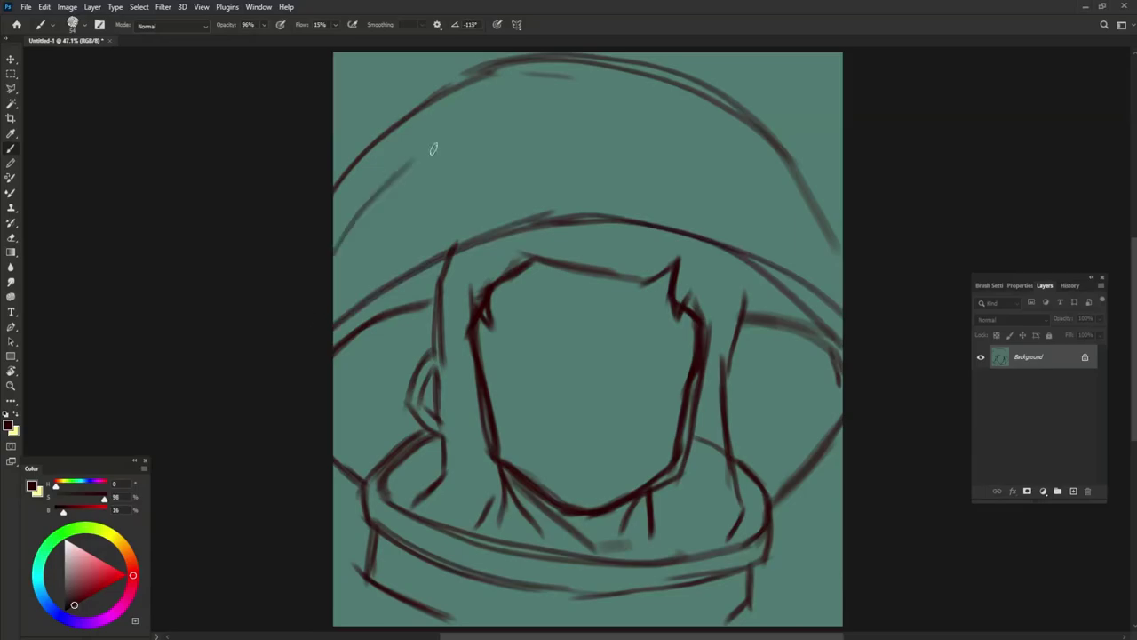
mouse_move(334, 232)
left_mouse_down()
mouse_move(622, 135)
mouse_move(781, 242)
left_mouse_up()
left_click_drag(512, 88, 832, 301)
Step: Sample the teal canvas colour to fade the upper dome arcs, then add a dark top-left stroke
left_click(671, 165, "alt")
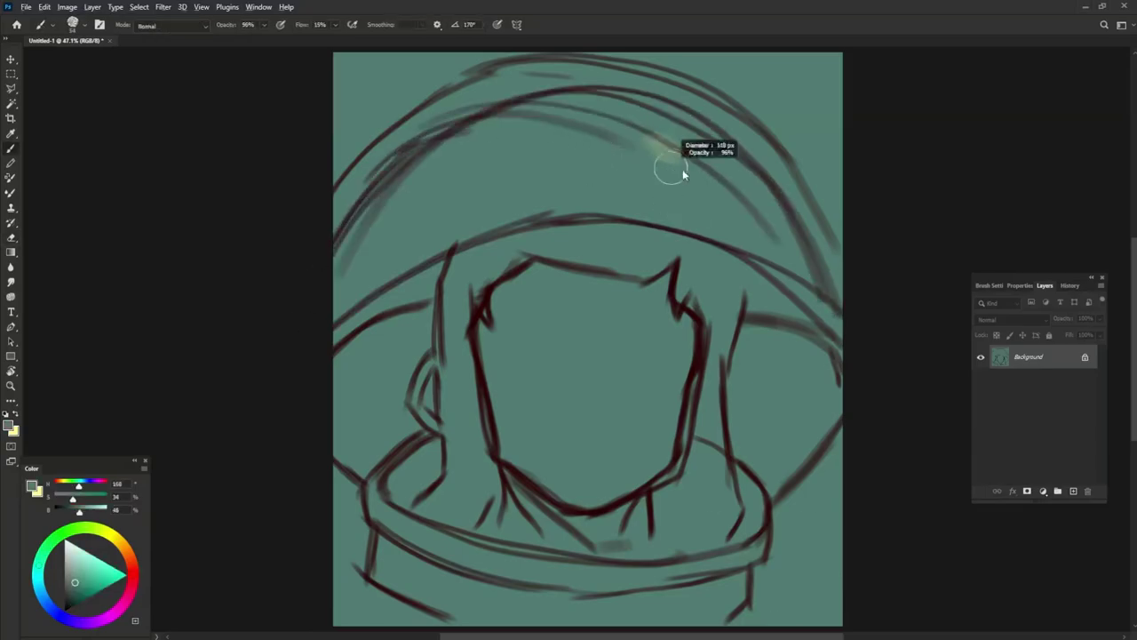
left_click_drag(683, 174, 524, 115)
left_click_drag(426, 158, 336, 263)
left_click_drag(778, 240, 647, 141)
left_click_drag(568, 55, 788, 158)
left_click_drag(329, 169, 405, 51)
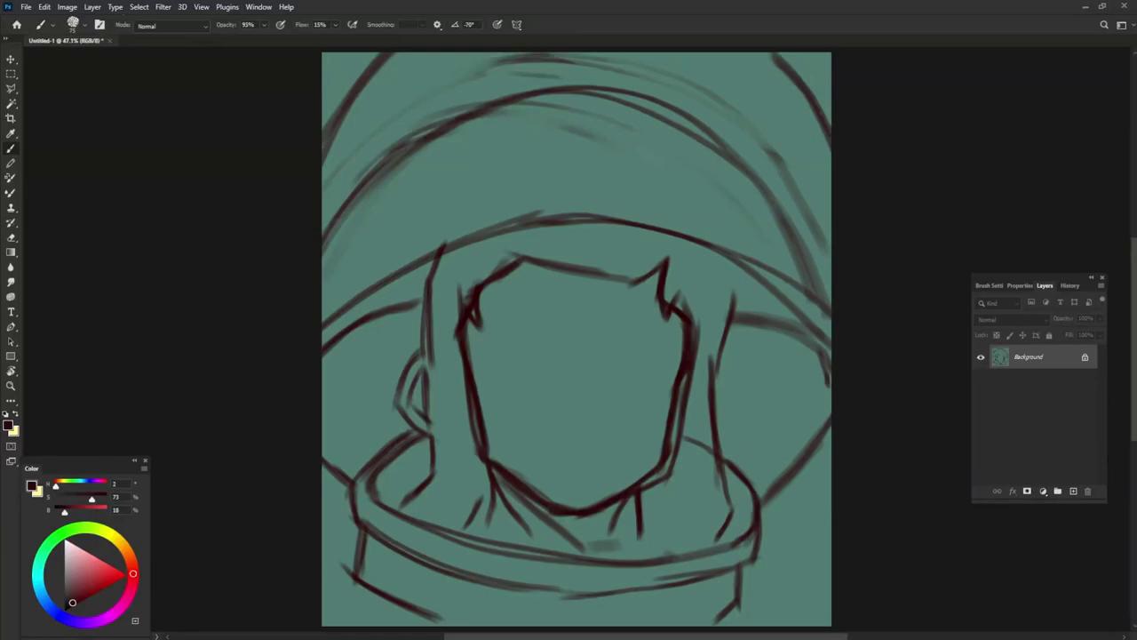
Step: Block in orange patches on the left and right sides of the head
key("x")
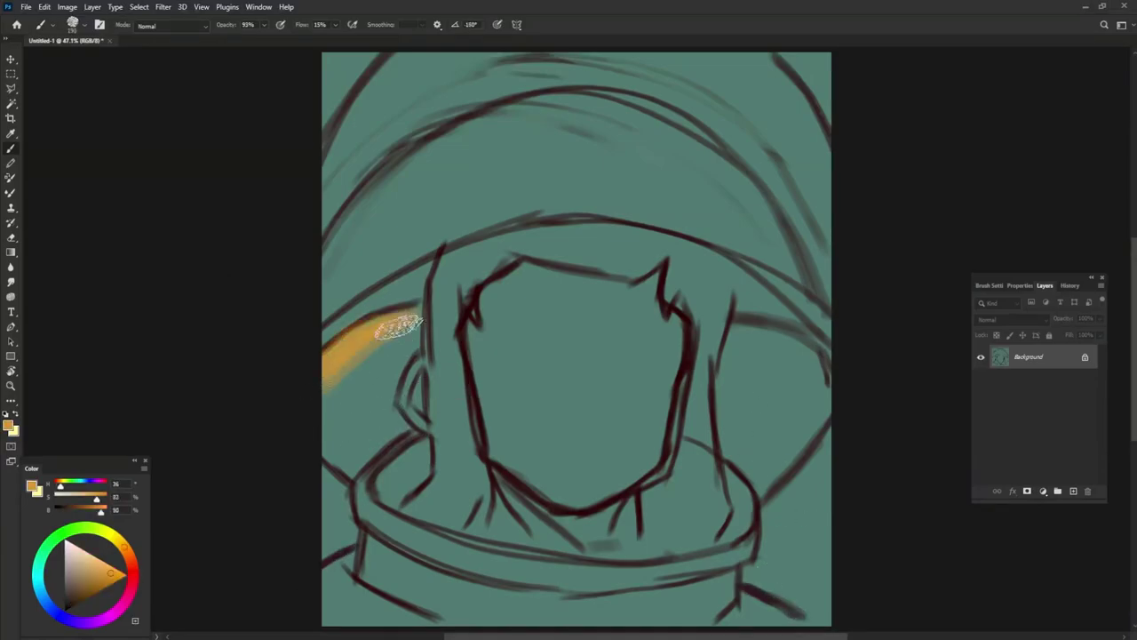
left_click_drag(399, 311, 351, 462)
key("x")
mouse_move(418, 280)
left_mouse_down()
mouse_move(342, 322)
mouse_move(528, 127)
mouse_move(382, 223)
mouse_move(605, 140)
mouse_move(831, 337)
left_mouse_up()
left_click(412, 383, "alt")
left_click_drag(418, 320, 347, 453)
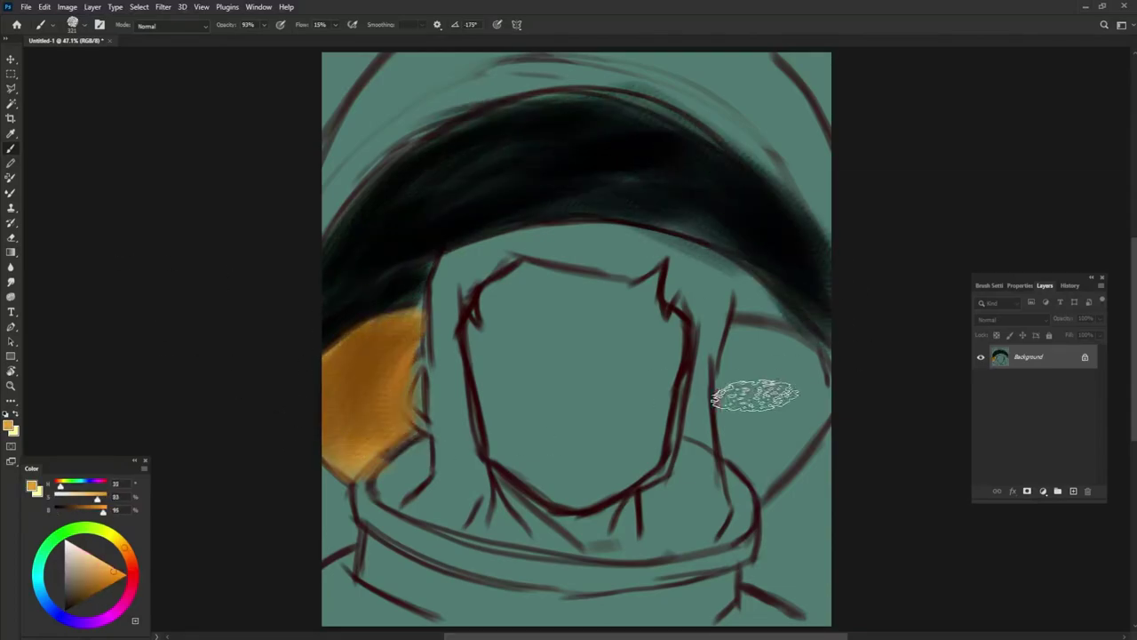
mouse_move(742, 342)
left_mouse_down()
mouse_move(800, 400)
mouse_move(765, 479)
left_mouse_up()
mouse_move(306, 460)
left_mouse_down()
mouse_move(381, 323)
mouse_move(382, 370)
left_mouse_up()
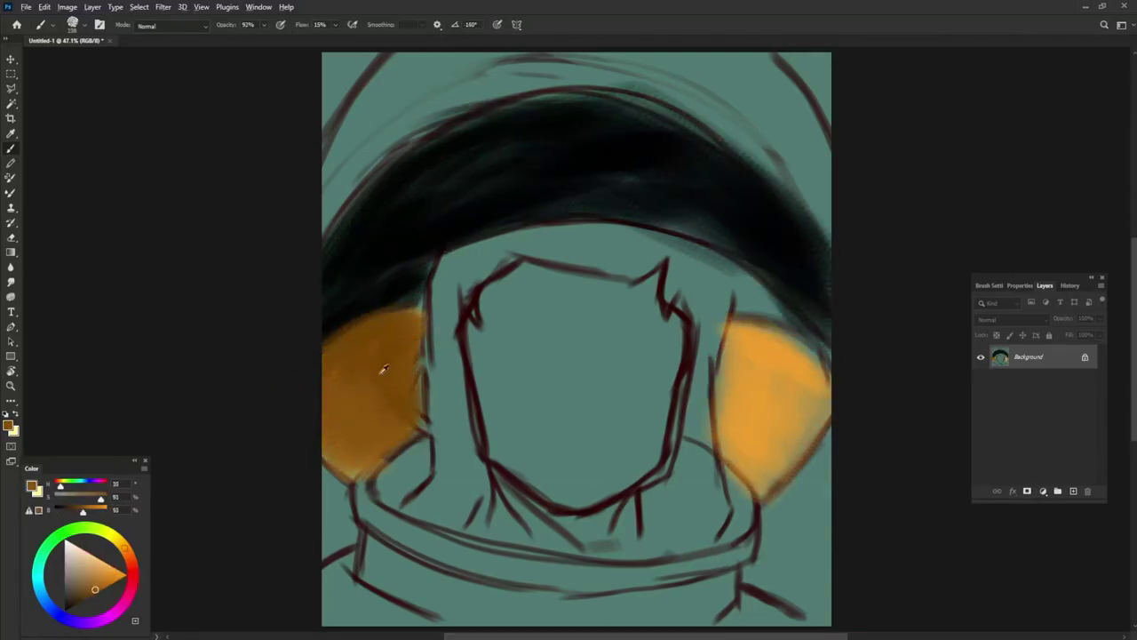
Step: Paint near-black over the upper left area and shade the inner edges of both orange patches brown
left_click(432, 292, "alt")
left_click_drag(431, 293, 480, 170)
left_click(98, 578)
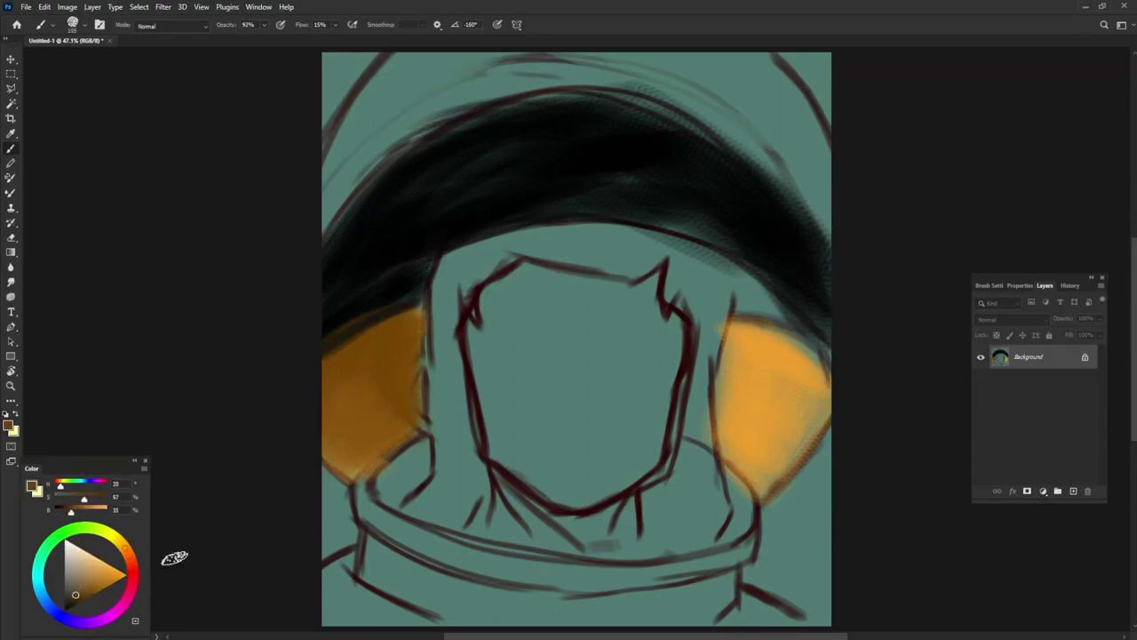
mouse_move(427, 440)
left_mouse_down()
mouse_move(378, 502)
mouse_move(424, 434)
left_mouse_up()
left_click(425, 418, "alt")
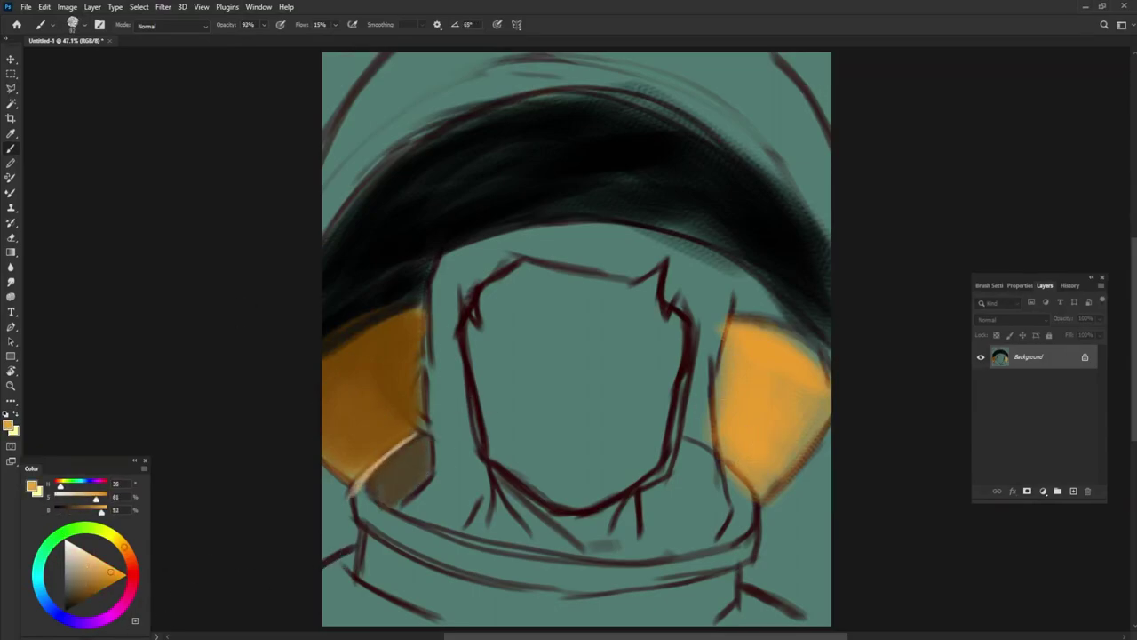
left_click_drag(734, 325, 722, 377)
left_click(722, 378, "alt")
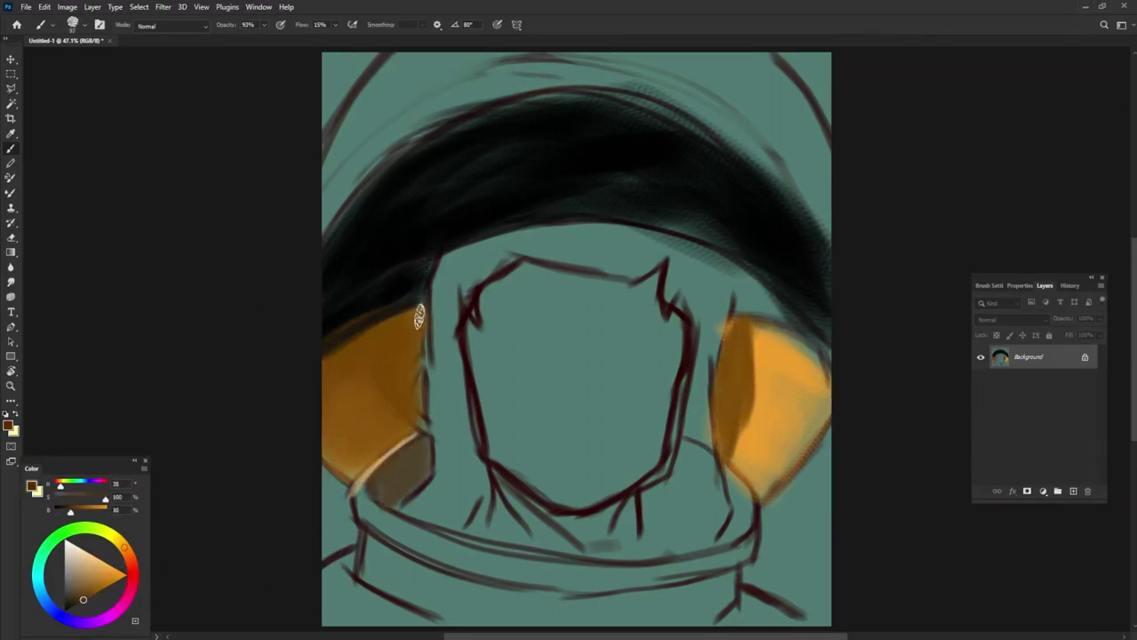
left_click_drag(418, 313, 418, 420)
Step: Paint a dark red-brown hair strand down the left side of the face
left_click(139, 571)
left_click_drag(444, 260, 454, 449)
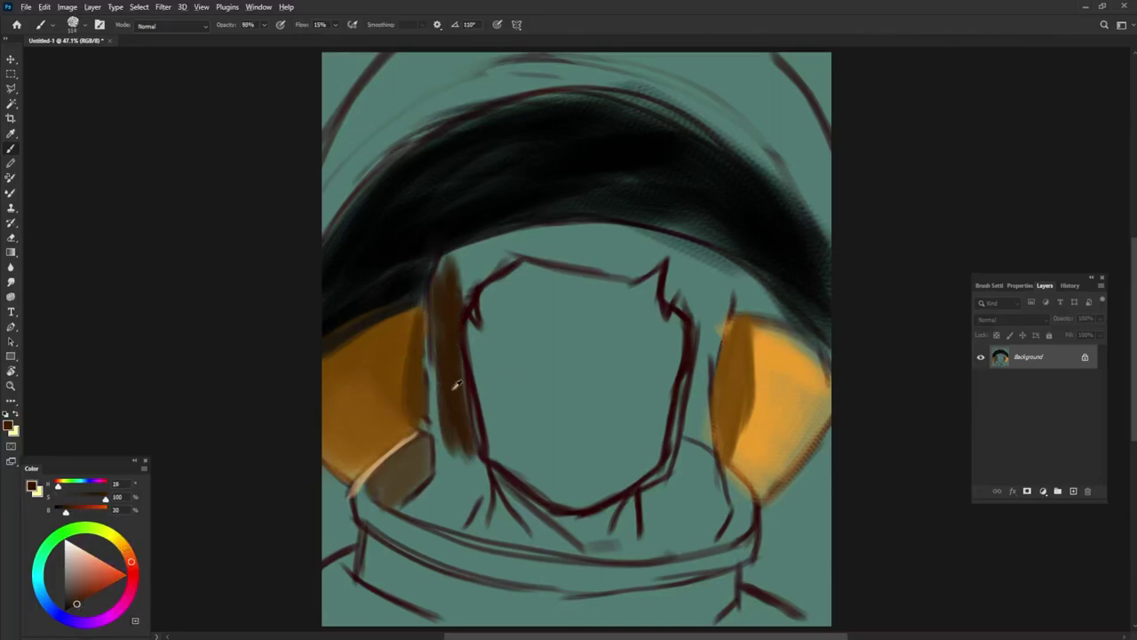
mouse_move(449, 294)
left_mouse_down()
mouse_move(452, 465)
mouse_move(495, 534)
mouse_move(439, 503)
mouse_move(524, 542)
left_mouse_up()
left_click(445, 365, "alt")
mouse_move(418, 337)
left_mouse_down()
mouse_move(443, 409)
mouse_move(435, 462)
left_mouse_up()
Step: Repaint the left shoulder orange-brown and highlight its lower edge in light tan
left_click(356, 419, "alt")
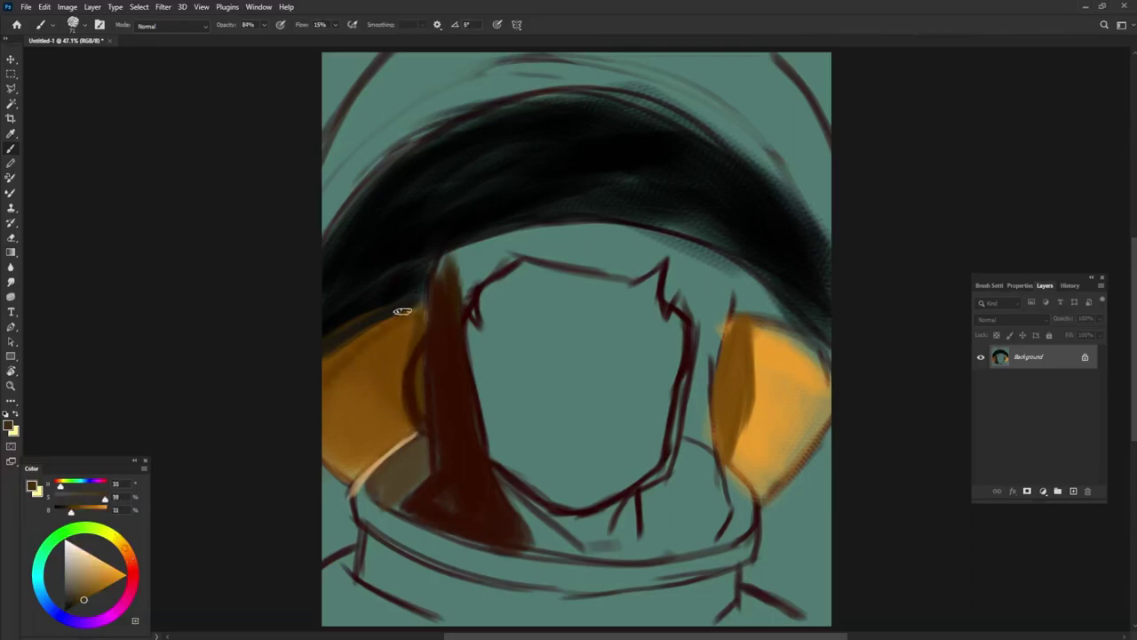
left_click_drag(402, 311, 358, 481)
left_click(496, 505, "alt")
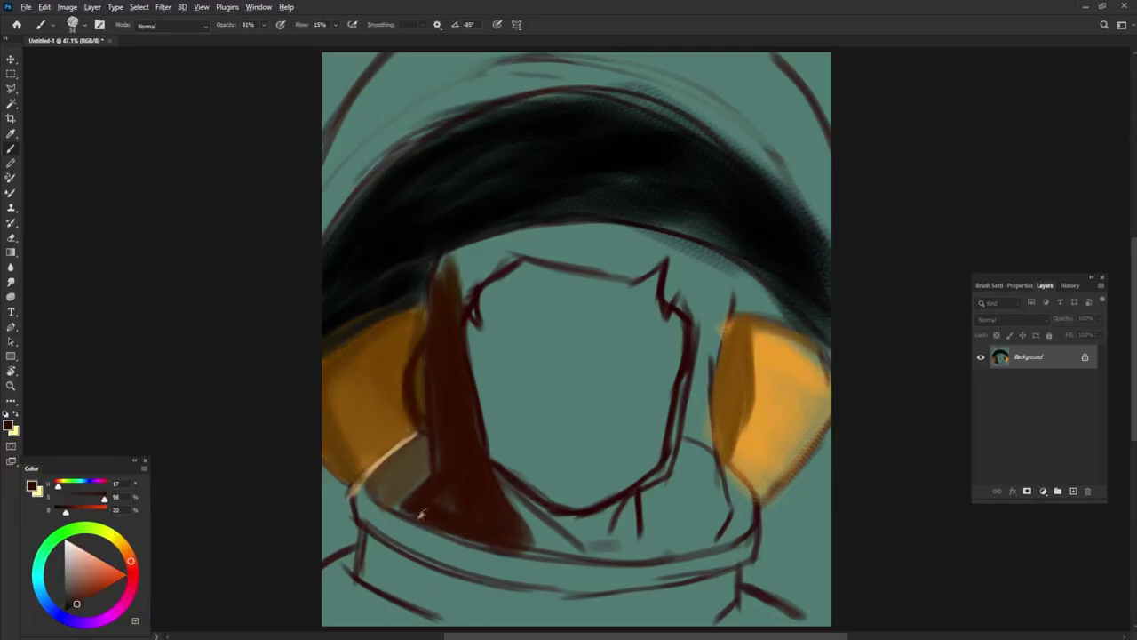
left_click(401, 441, "alt")
mouse_move(364, 473)
left_mouse_down()
mouse_move(359, 522)
mouse_move(524, 582)
left_mouse_up()
left_click(387, 450, "alt")
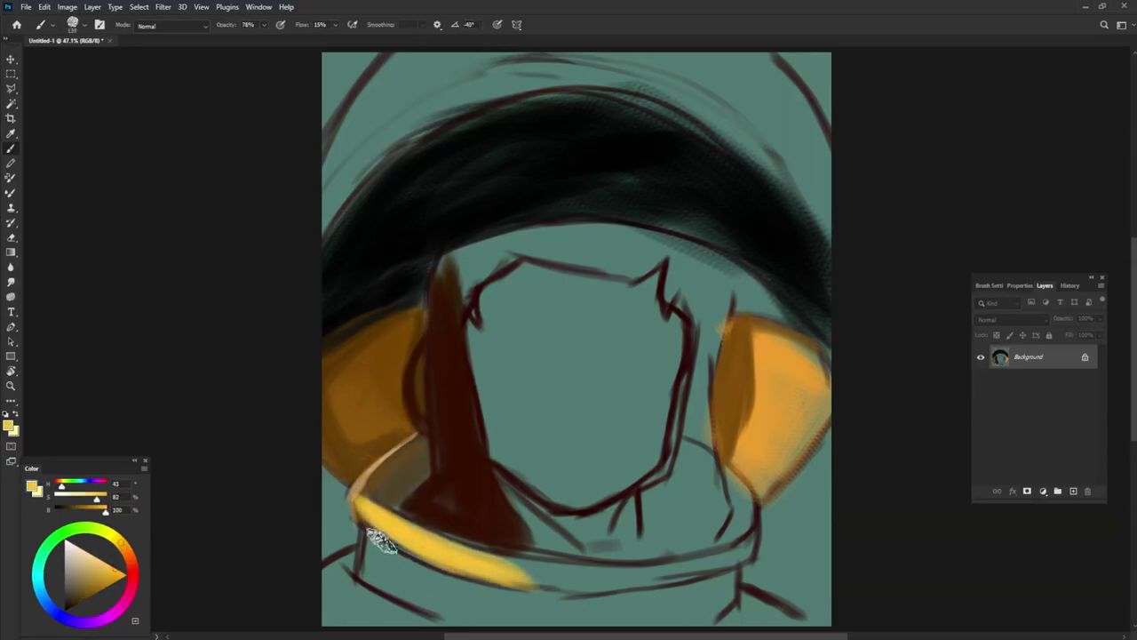
Step: Paint the collar band bright yellow and highlight the right shoulder edge in yellow
left_click_drag(360, 555, 578, 613)
left_click_drag(498, 569, 729, 582)
left_click_drag(648, 609, 733, 574)
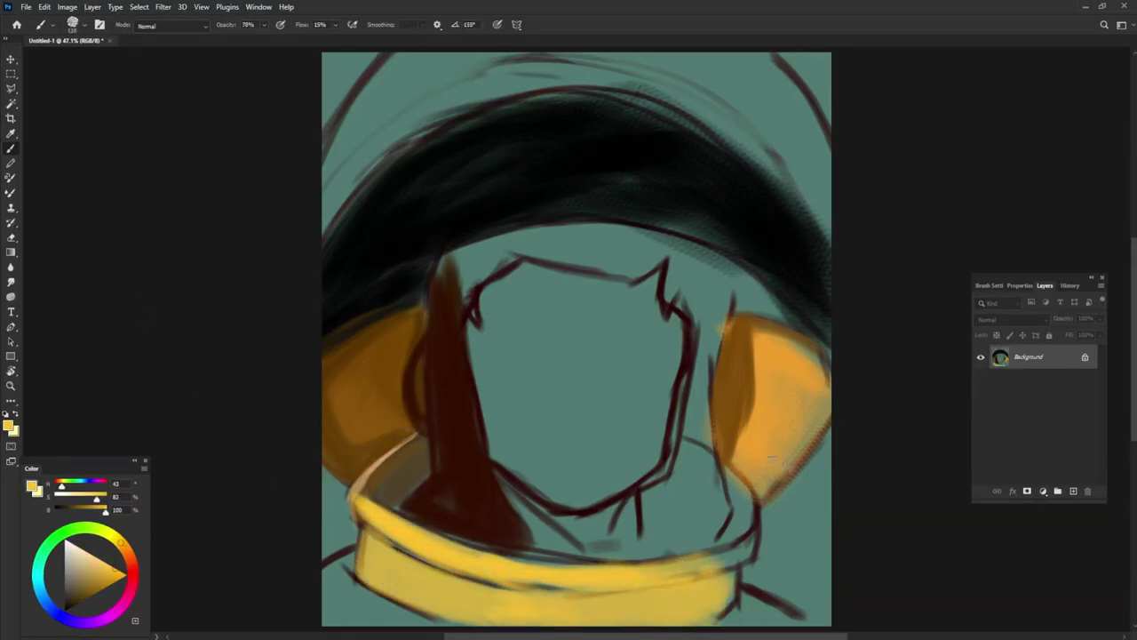
left_click_drag(760, 503, 831, 415)
Step: Shade the right shoulder and top of the brown strand dark, adding a light line under the hair
left_click(732, 453, "alt")
left_click(729, 471, "alt")
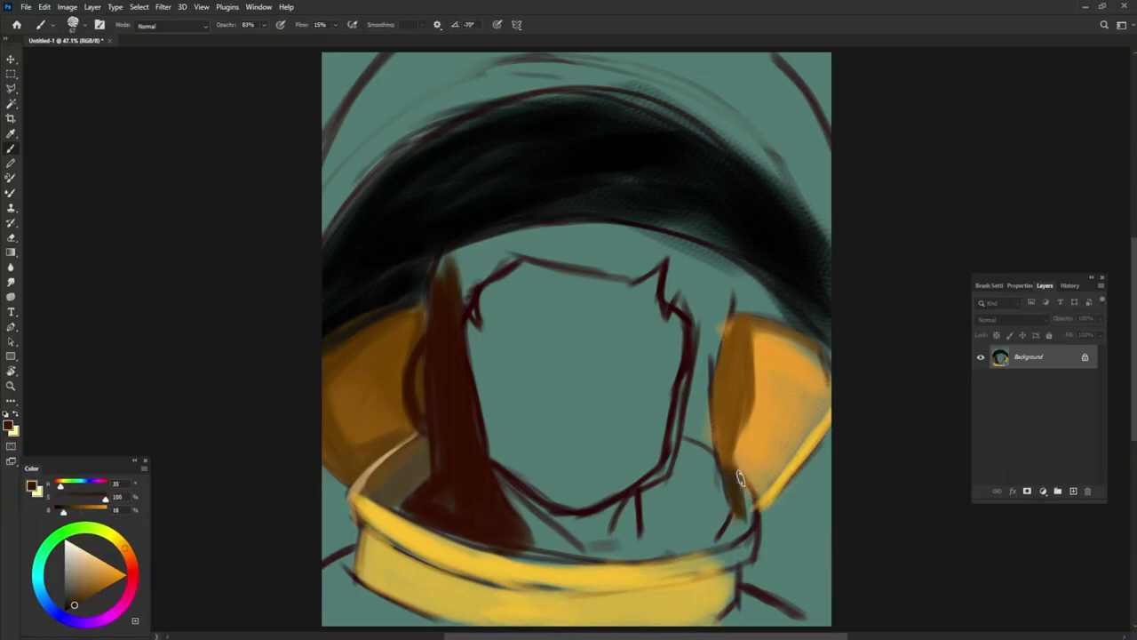
left_click_drag(727, 469, 742, 533)
left_click_drag(742, 480, 751, 542)
left_click(738, 476, "alt")
mouse_move(471, 302)
left_mouse_down()
mouse_move(452, 264)
mouse_move(531, 233)
left_mouse_up()
left_click(525, 222, "alt")
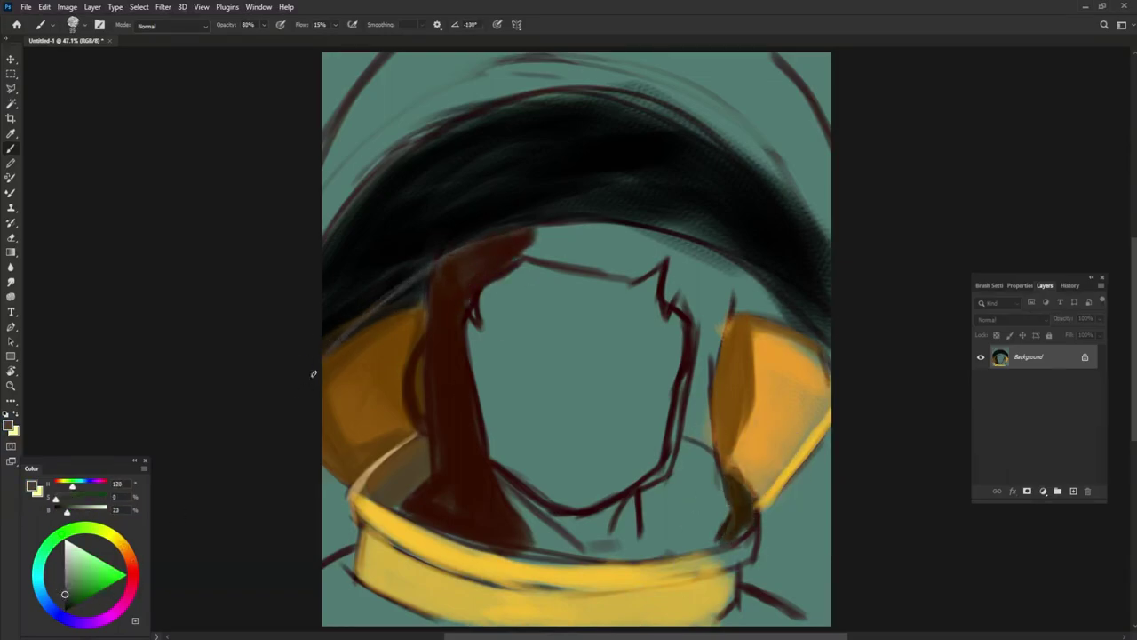
mouse_move(323, 359)
left_mouse_down()
mouse_move(526, 231)
mouse_move(835, 338)
left_mouse_up()
left_click(521, 223, "alt")
Step: Fill the helmet dome band above the hair with yellow
left_click(382, 524, "alt")
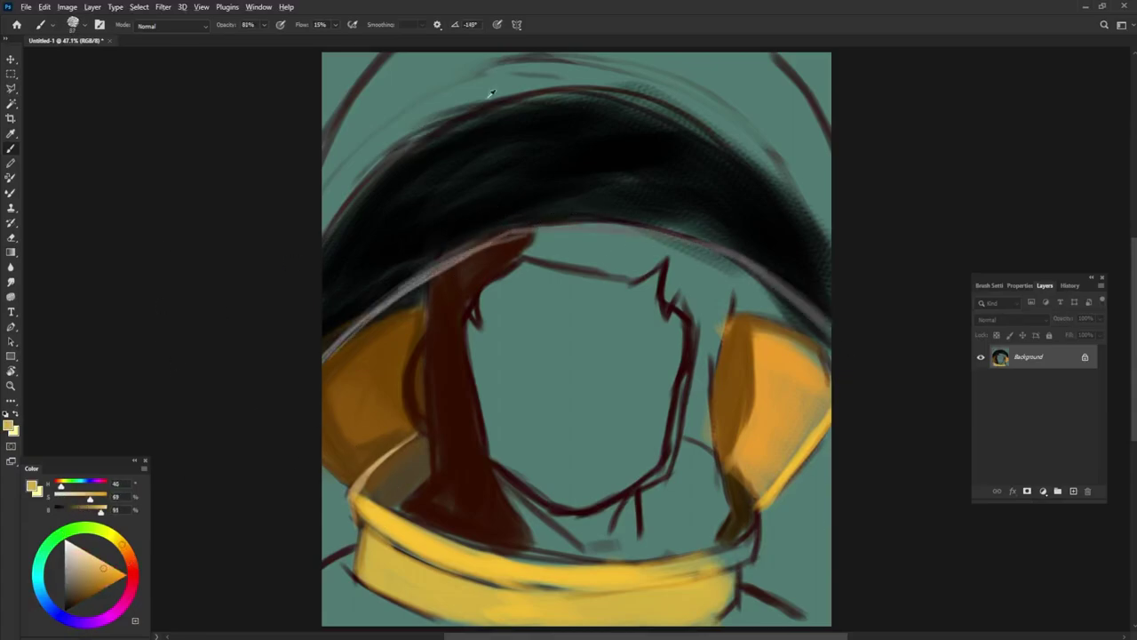
mouse_move(484, 80)
left_mouse_down()
mouse_move(303, 258)
mouse_move(321, 231)
left_mouse_up()
left_click_drag(693, 85, 788, 223)
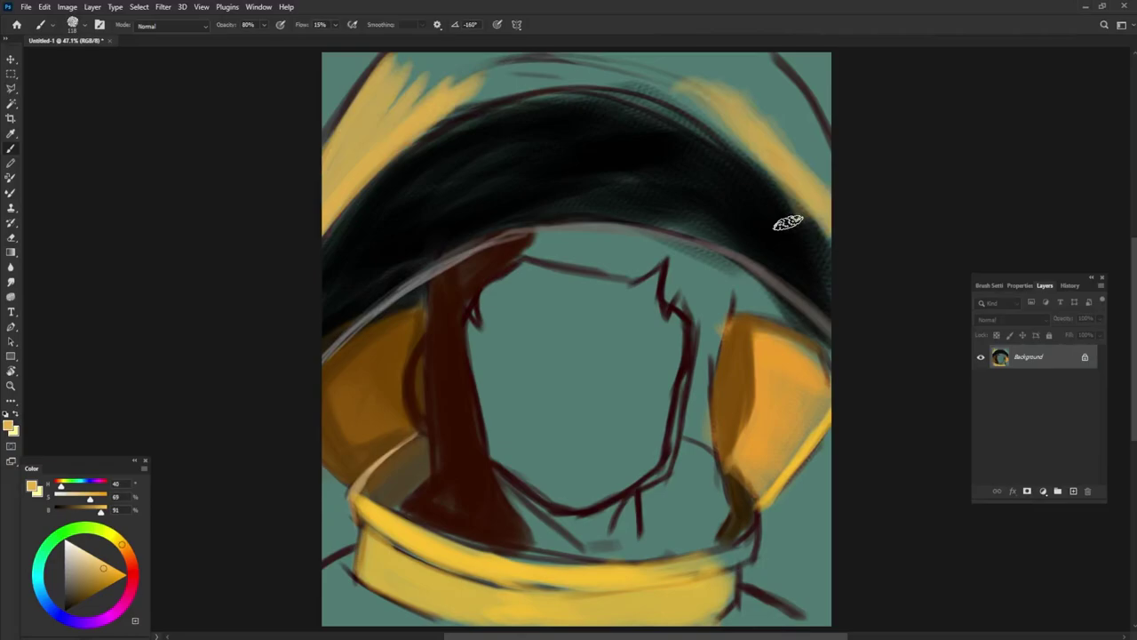
mouse_move(747, 147)
left_mouse_down()
mouse_move(662, 78)
mouse_move(383, 142)
left_mouse_up()
left_click_drag(568, 58, 328, 196)
mouse_move(800, 169)
left_mouse_down()
mouse_move(775, 76)
mouse_move(818, 186)
left_mouse_up()
left_click_drag(755, 98, 480, 80)
left_click_drag(782, 147, 820, 238)
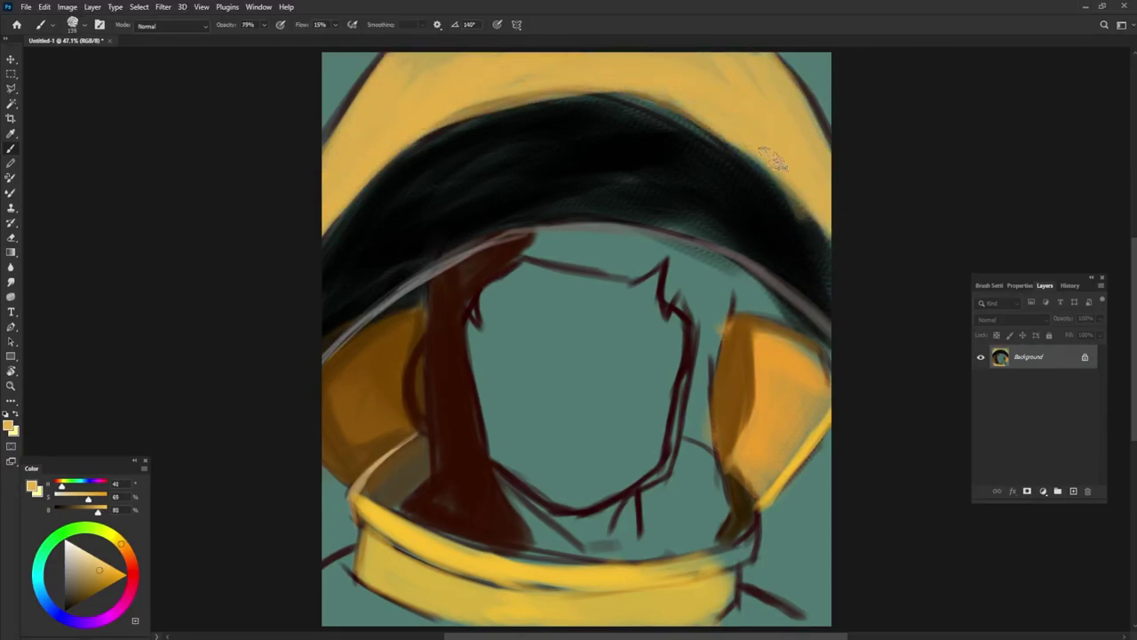
Step: Shade the yellow dome band with dark olive-brown strokes
left_click(331, 191, "alt")
mouse_move(469, 57)
left_mouse_down()
mouse_move(324, 202)
mouse_move(436, 107)
left_mouse_up()
left_click_drag(337, 200, 497, 55)
left_click_drag(764, 58, 809, 178)
left_click_drag(728, 55, 826, 221)
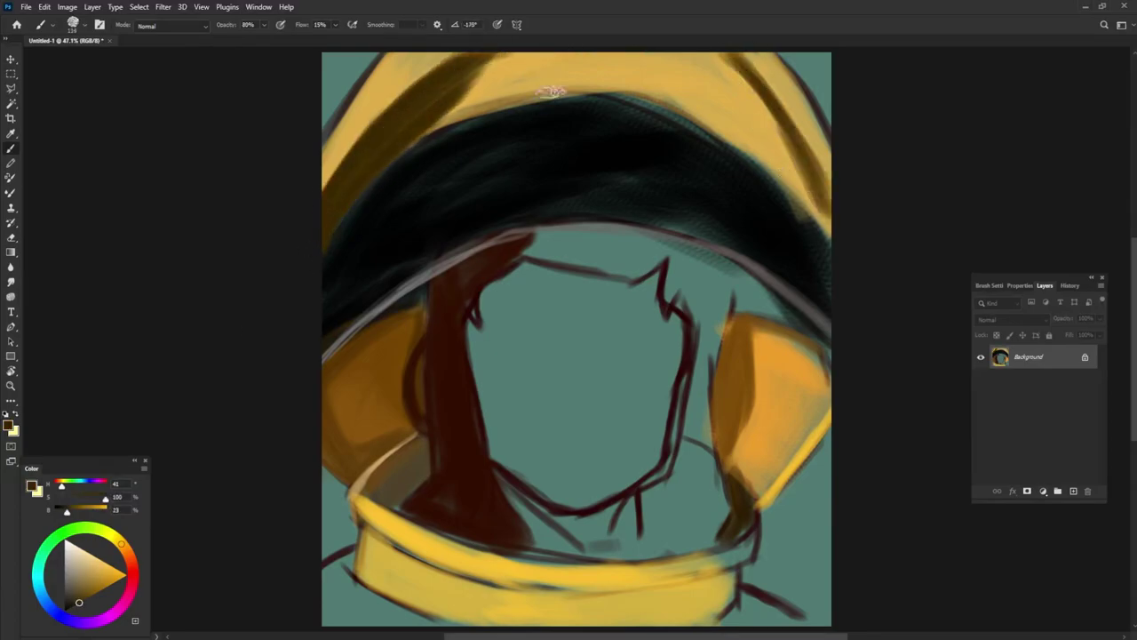
mouse_move(622, 63)
left_mouse_down()
mouse_move(409, 142)
mouse_move(497, 102)
left_mouse_up()
Step: Paint muted teal and khaki strokes along the left visor edge, then darken the top band brown
left_click(447, 243, "alt")
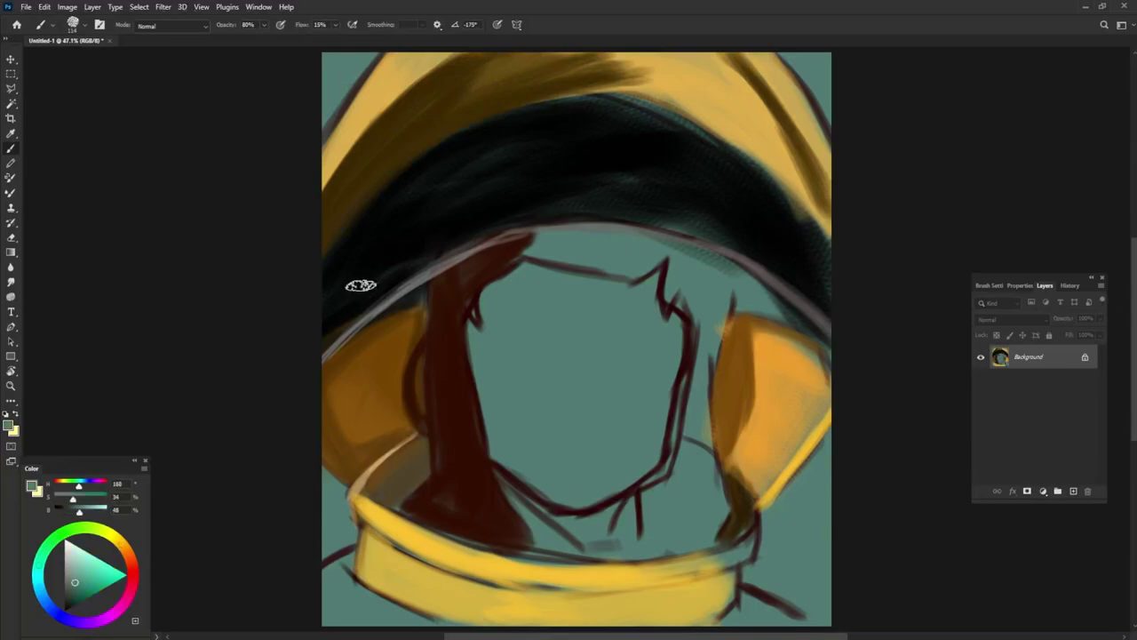
left_click(361, 286, "alt")
mouse_move(376, 285)
left_mouse_down()
mouse_move(330, 325)
mouse_move(393, 254)
left_mouse_up()
left_click(364, 279, "alt")
left_click(331, 251, "alt")
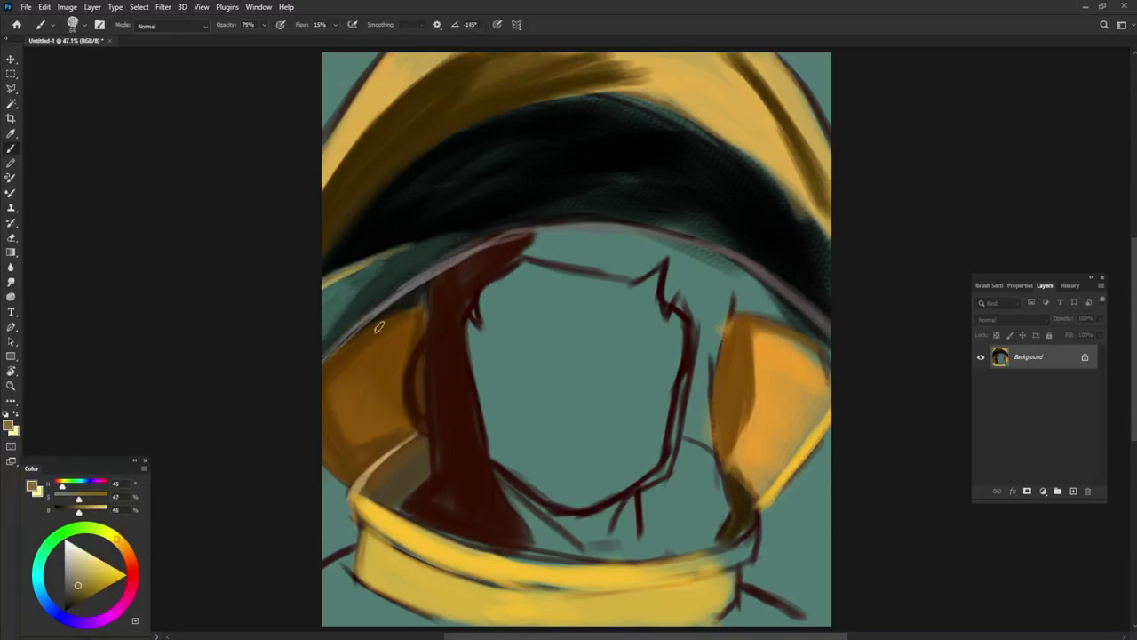
left_click_drag(378, 327, 338, 302)
left_click(418, 281, "alt")
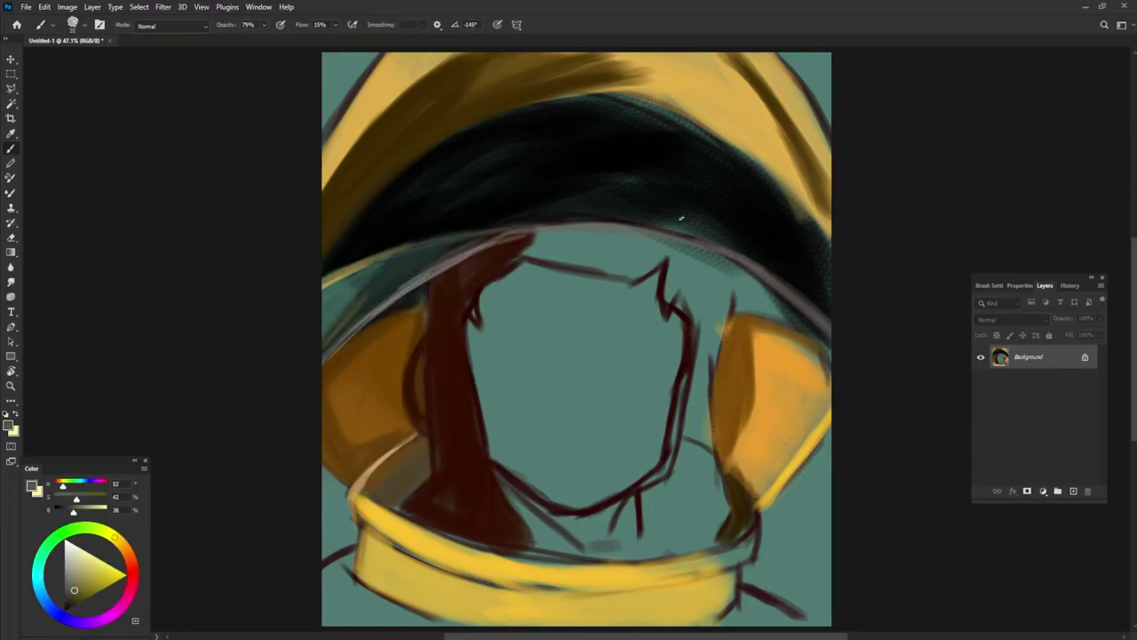
left_click(502, 62, "alt")
left_click_drag(507, 49, 718, 114)
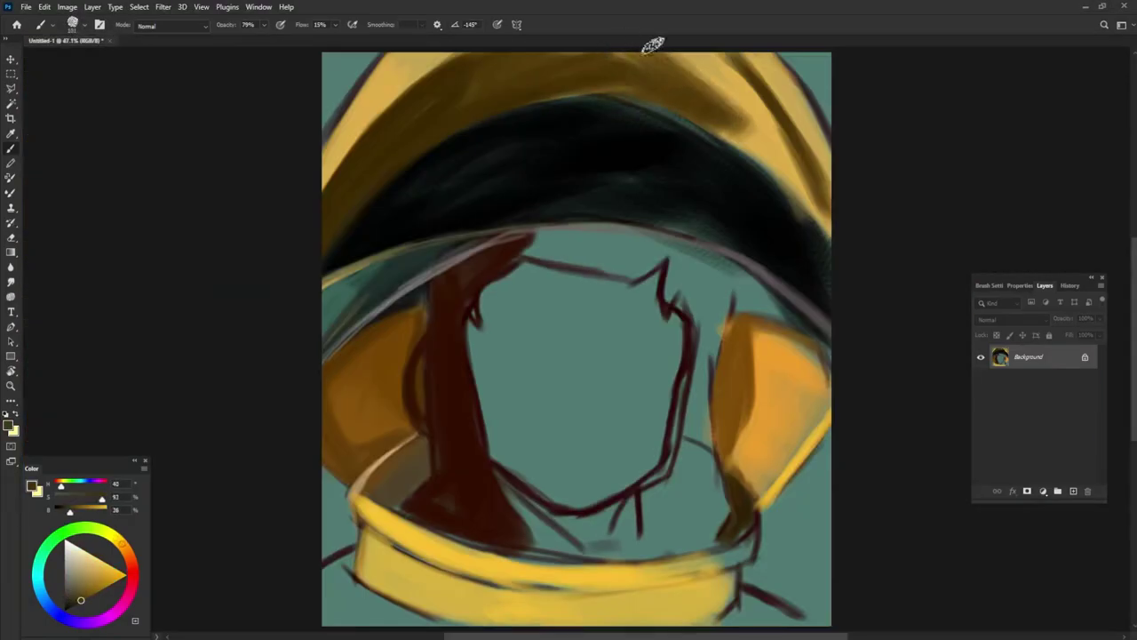
Step: Add dark brown to the top band and deepen the visor band's upper edge near-black
left_click_drag(653, 45, 644, 78)
left_click(356, 205, "alt")
mouse_move(328, 249)
left_mouse_down()
mouse_move(394, 147)
mouse_move(364, 168)
left_mouse_up()
left_click_drag(333, 209, 569, 98)
Step: Add tan strokes at the lower corners and repaint the collar band a brighter yellow
left_click(361, 509, "alt")
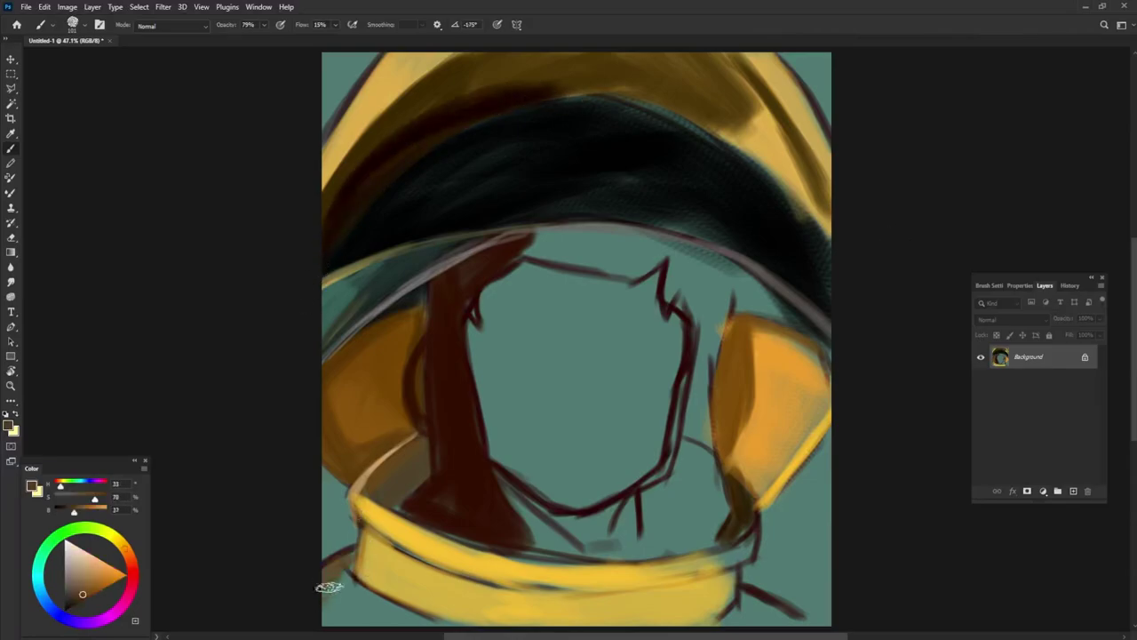
left_click_drag(325, 584, 426, 622)
left_click_drag(728, 613, 800, 622)
left_click(749, 541, "alt")
left_click(641, 593, "alt")
mouse_move(633, 562)
left_mouse_down()
mouse_move(497, 561)
mouse_move(760, 542)
left_mouse_up()
left_click_drag(577, 587, 355, 516)
Step: Paint brown near the top of the visor and a beige highlight along the collar's top edge
left_click(364, 529, "alt")
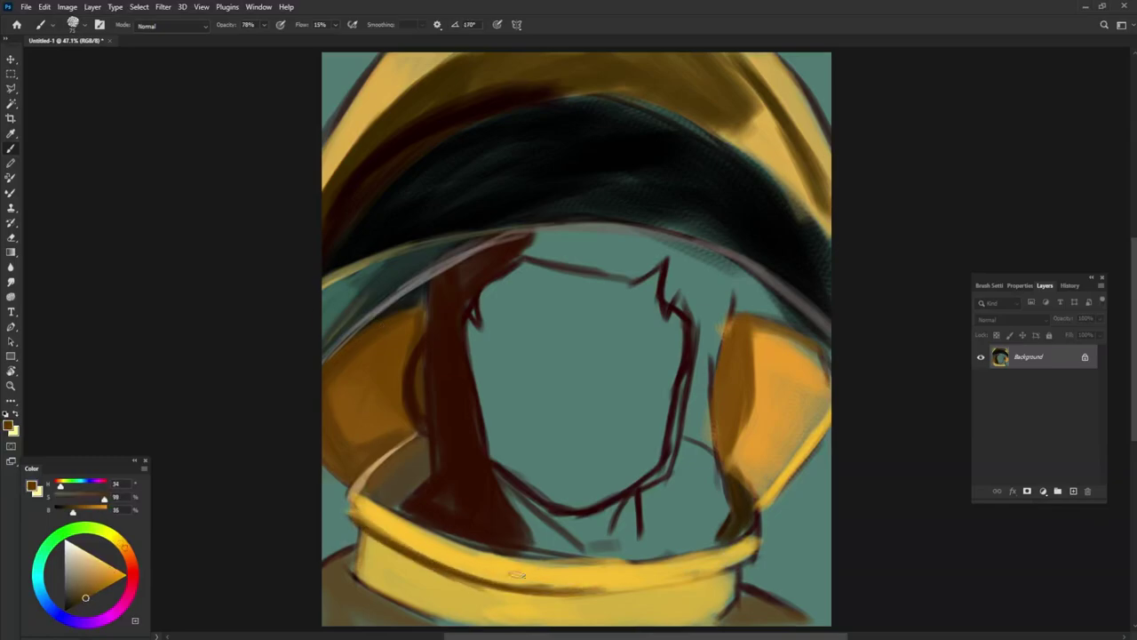
left_click(737, 414, "alt")
mouse_move(627, 265)
left_mouse_down()
mouse_move(567, 241)
mouse_move(675, 261)
mouse_move(706, 300)
mouse_move(693, 493)
mouse_move(685, 507)
mouse_move(648, 487)
mouse_move(706, 478)
mouse_move(494, 488)
mouse_move(681, 538)
mouse_move(495, 521)
left_mouse_up()
left_click(356, 486, "alt")
left_click_drag(360, 487, 568, 560)
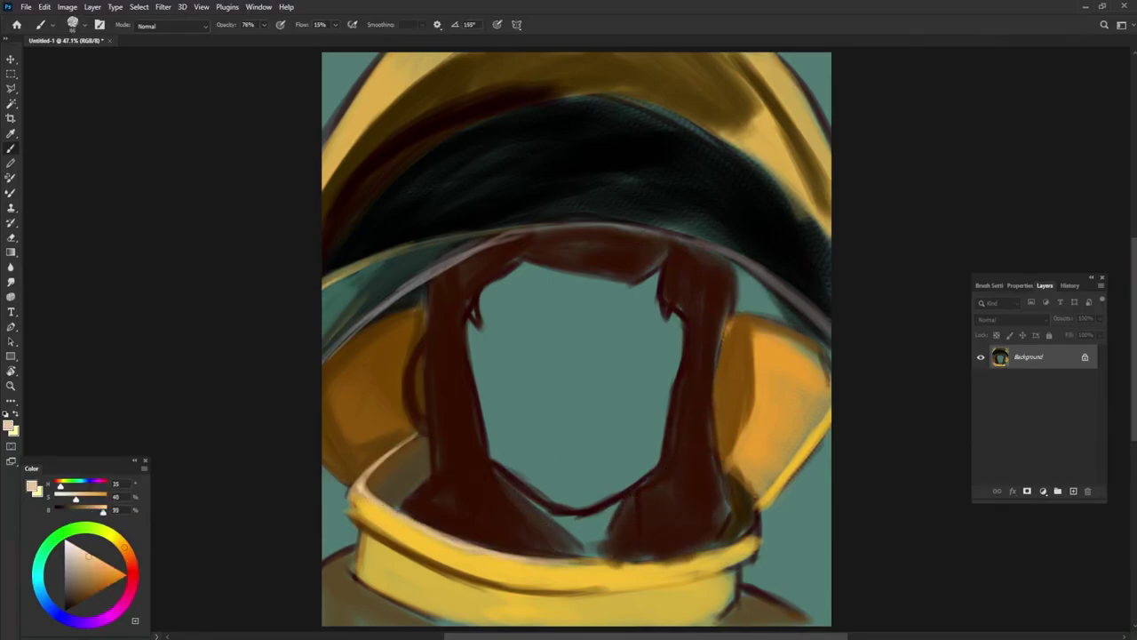
Step: Paint dark brown over the hood's top and add a mint teal glint on the glass's left edge
left_click(444, 81, "alt")
mouse_move(444, 81)
left_mouse_down()
mouse_move(346, 205)
mouse_move(653, 57)
mouse_move(719, 97)
left_mouse_up()
left_click(707, 53, "alt")
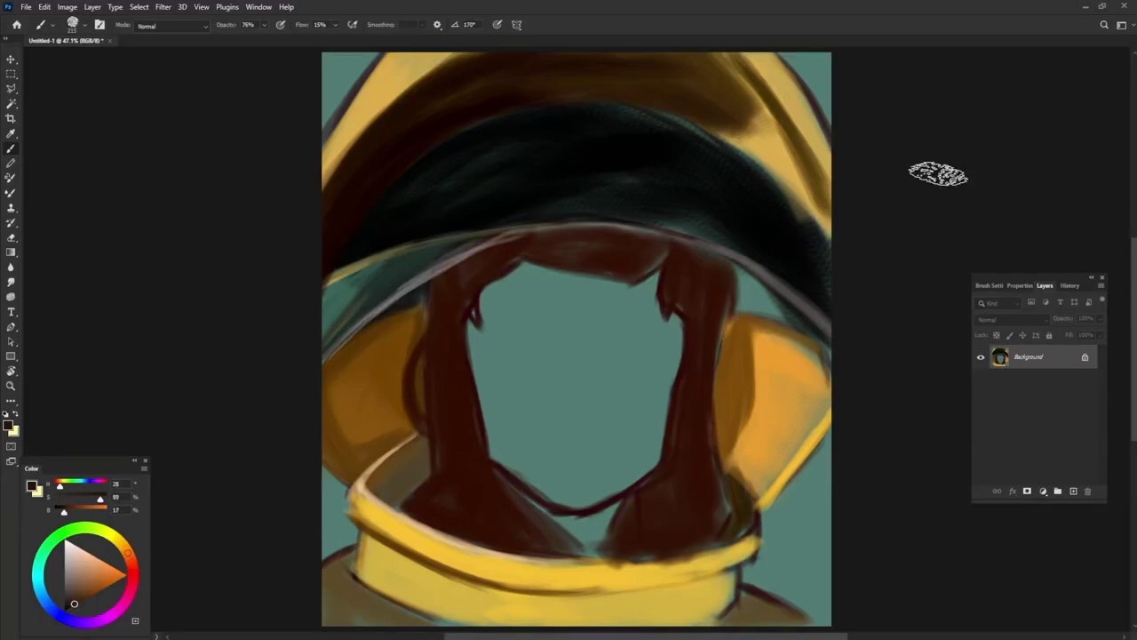
mouse_move(329, 305)
left_mouse_down()
mouse_move(348, 283)
mouse_move(409, 258)
left_mouse_up()
left_click(414, 255, "alt")
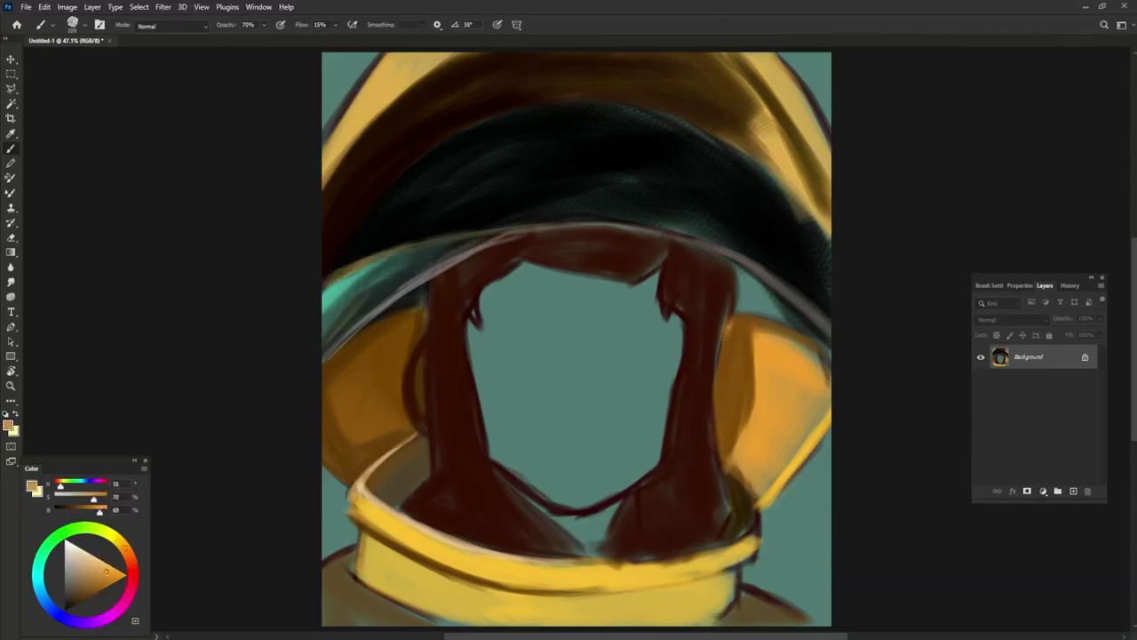
Step: Lighten the orange side panels and streak dark brown along the hair's right edge
left_click_drag(351, 391, 382, 417)
left_click(82, 602)
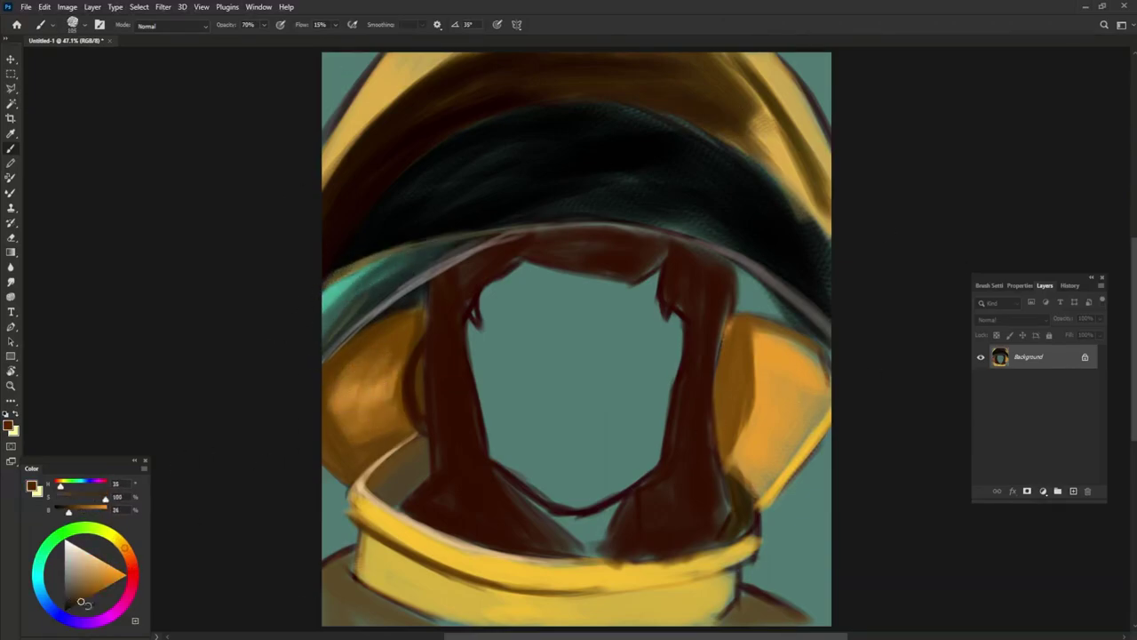
left_click_drag(727, 344, 724, 395)
left_click(762, 411, "alt")
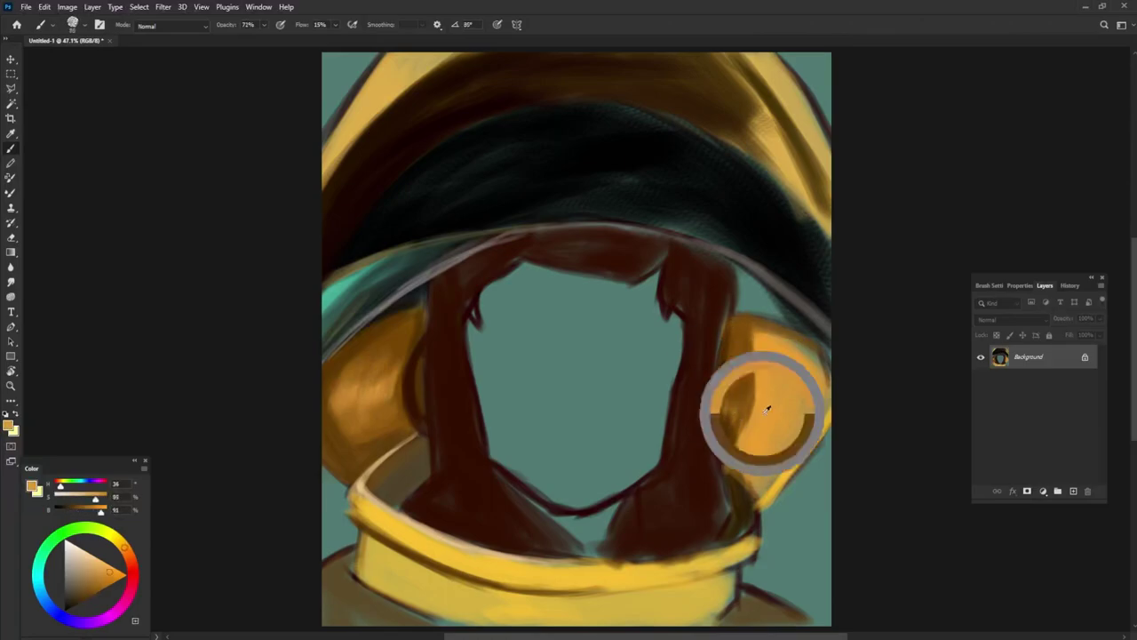
left_click(771, 407, "alt")
left_click_drag(795, 351, 809, 437)
left_click(711, 457, "alt")
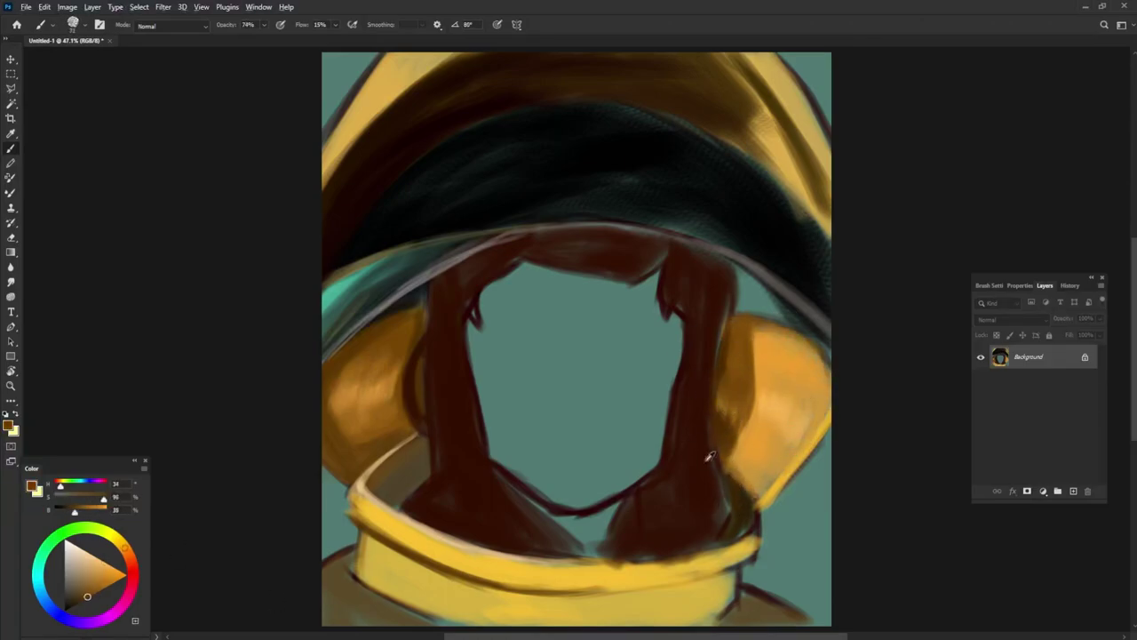
mouse_move(720, 466)
left_mouse_down()
mouse_move(729, 524)
mouse_move(622, 556)
mouse_move(728, 555)
left_mouse_up()
Step: Brighten the collar top with light yellow and outline it with dark red-brown strokes
left_click(616, 533, "alt")
left_click(747, 534, "alt")
mouse_move(569, 562)
left_mouse_down()
mouse_move(737, 544)
mouse_move(613, 578)
mouse_move(737, 618)
left_mouse_up()
left_click_drag(587, 613, 711, 614)
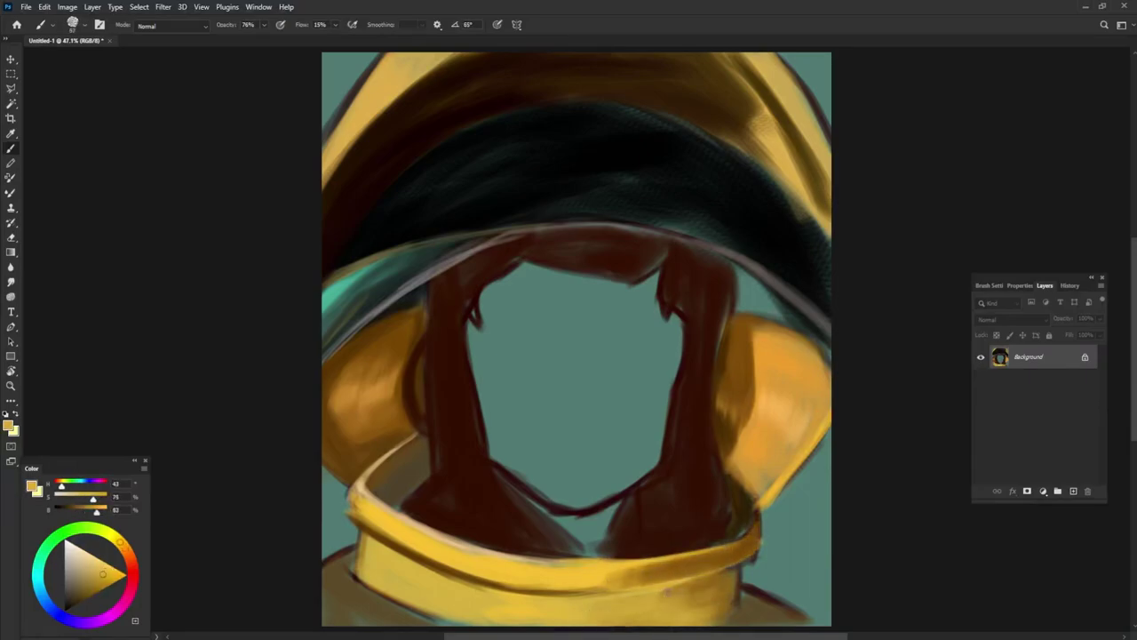
left_click_drag(613, 569, 733, 538)
left_click(644, 548, "alt")
Step: Paint tan strokes on the upper-right hood, partly covering them with near-black teal
left_click(718, 123, "alt")
mouse_move(759, 115)
left_mouse_down()
mouse_move(702, 164)
mouse_move(711, 168)
left_mouse_up()
left_click(773, 213, "alt")
left_click_drag(684, 124, 782, 232)
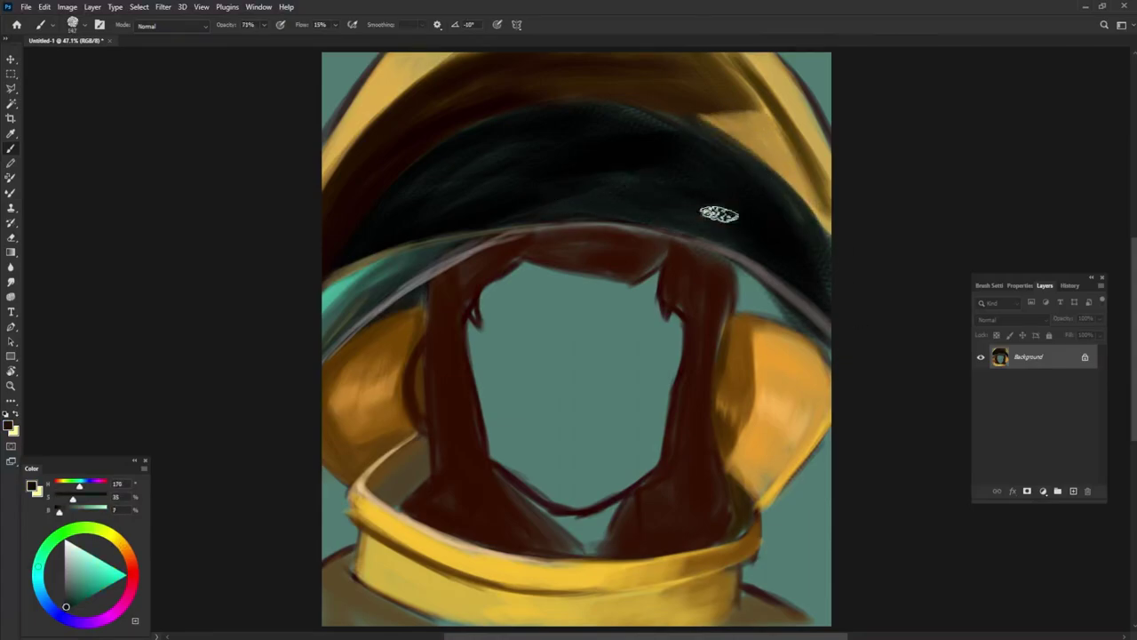
Step: Streak orange across the hood band, darken its lower part, and add a light upper-left rim edge
left_click(330, 473, "alt")
mouse_move(404, 186)
left_mouse_down()
mouse_move(594, 129)
mouse_move(666, 140)
mouse_move(419, 178)
mouse_move(634, 109)
mouse_move(615, 117)
left_mouse_up()
left_click(744, 189, "alt")
left_click_drag(744, 189, 503, 165)
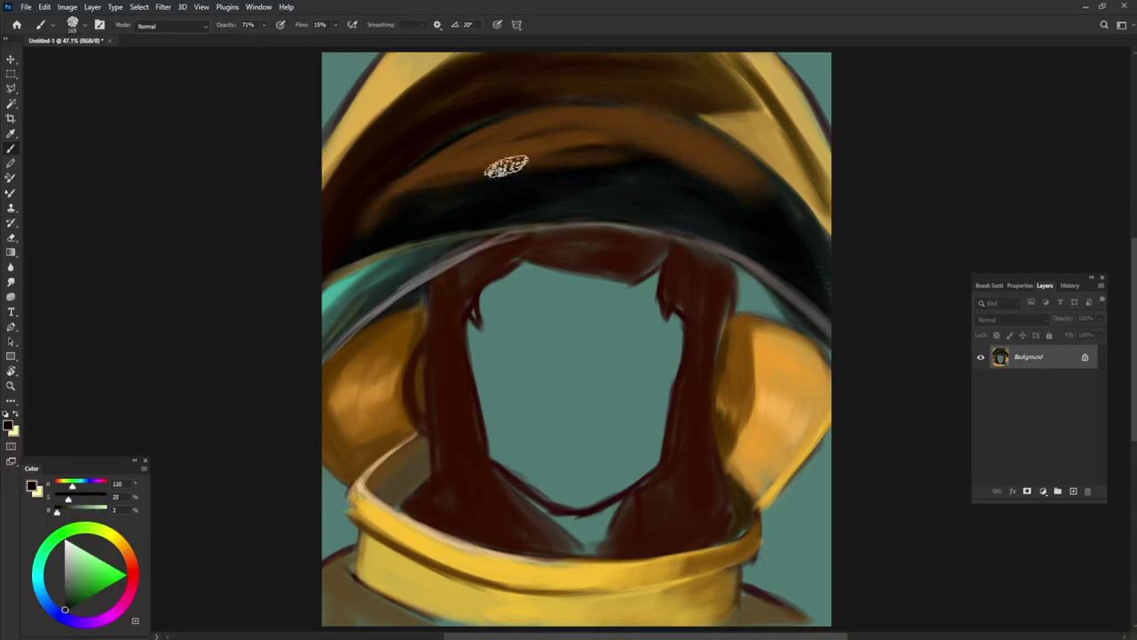
mouse_move(749, 190)
left_mouse_down()
mouse_move(394, 198)
mouse_move(745, 195)
mouse_move(771, 233)
left_mouse_up()
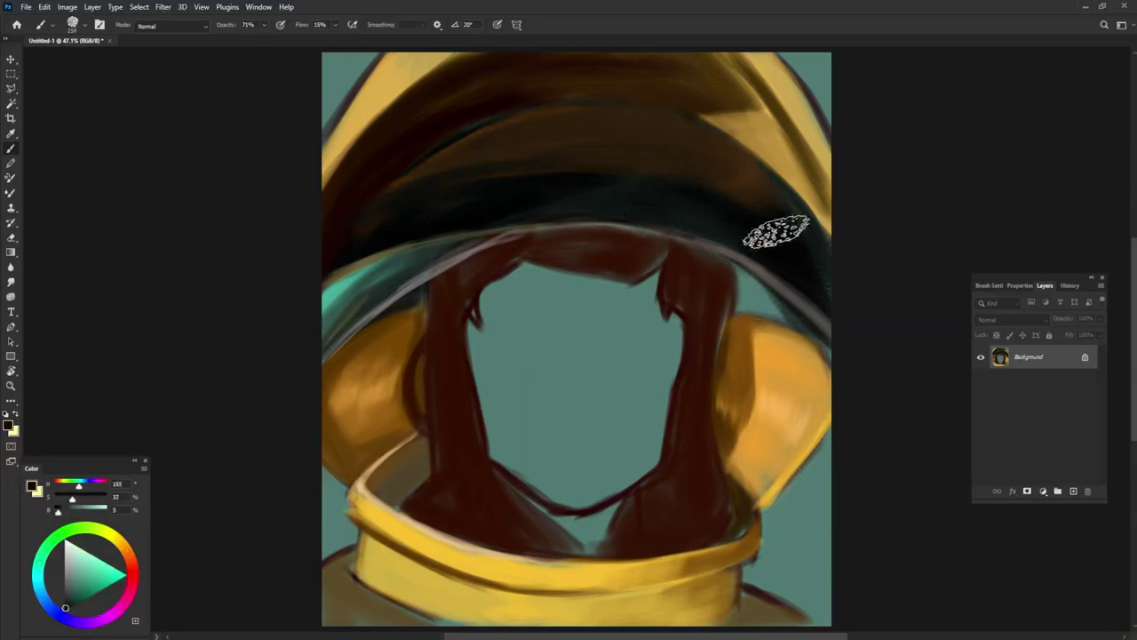
key("x")
left_click_drag(337, 178, 476, 73)
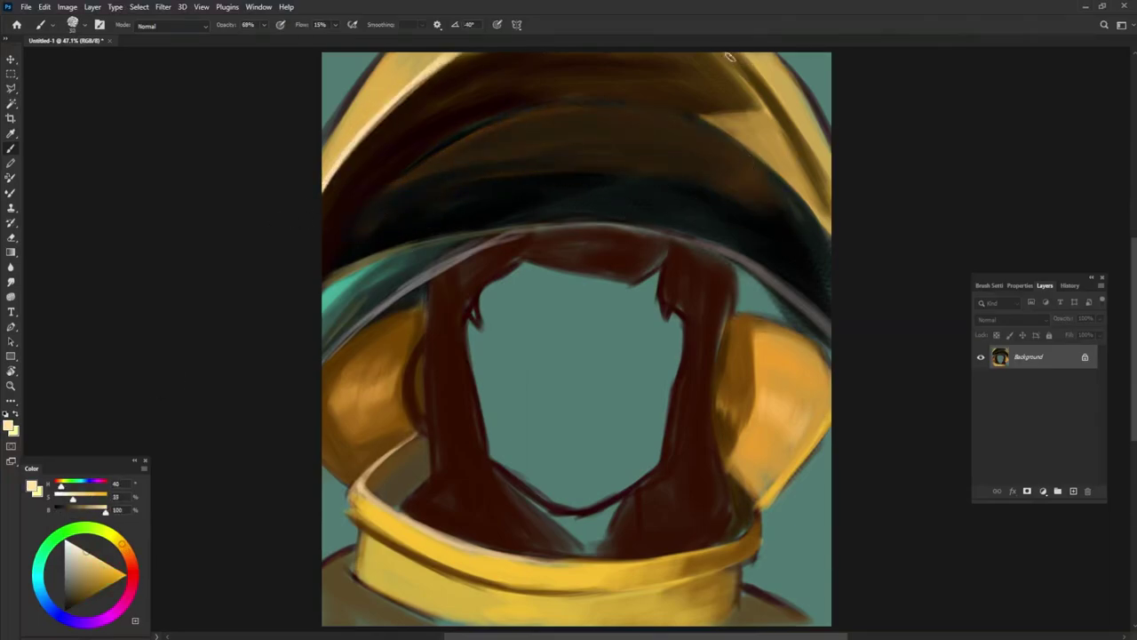
Step: Draw pale yellow and mint highlight arcs along the helmet's upper rim and hood band
left_click_drag(729, 56, 822, 213)
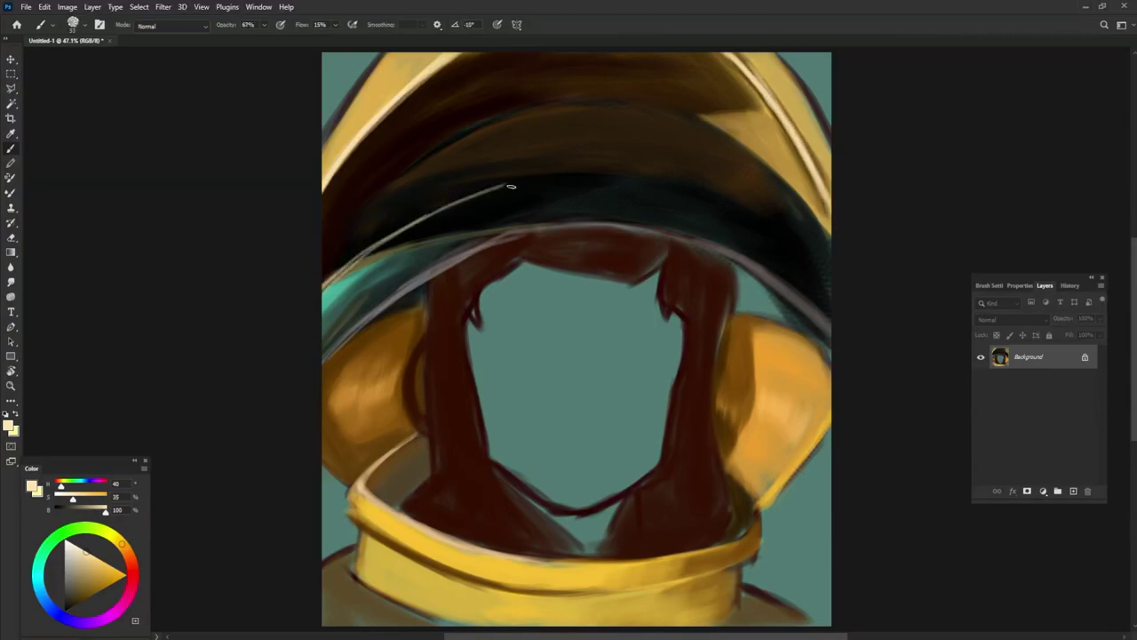
left_click_drag(460, 196, 827, 289)
mouse_move(319, 374)
left_mouse_down()
mouse_move(506, 234)
mouse_move(665, 233)
mouse_move(800, 307)
mouse_move(738, 300)
mouse_move(765, 373)
left_mouse_up()
Step: Shade the orange helmet rims with near-black
left_click(720, 380, "alt")
mouse_move(409, 319)
left_mouse_down()
mouse_move(374, 335)
mouse_move(355, 377)
mouse_move(400, 346)
left_mouse_up()
left_click_drag(779, 323, 782, 369)
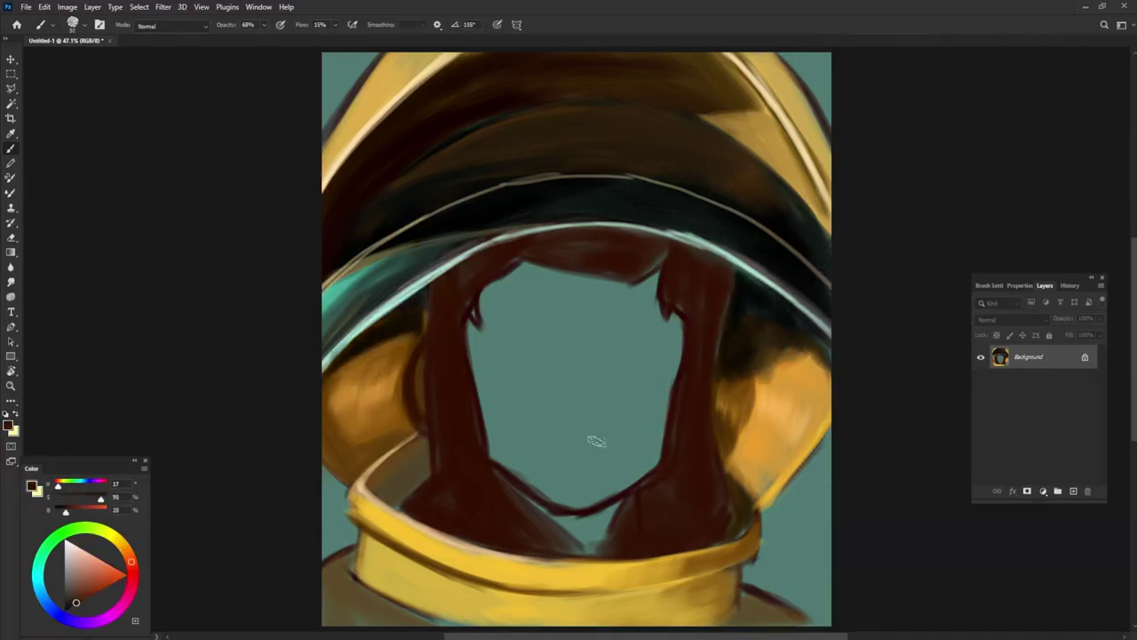
Step: Add a cream highlight and white glint on the brim, and darken hair under it
left_click(721, 271, "alt")
left_click(578, 112, "alt")
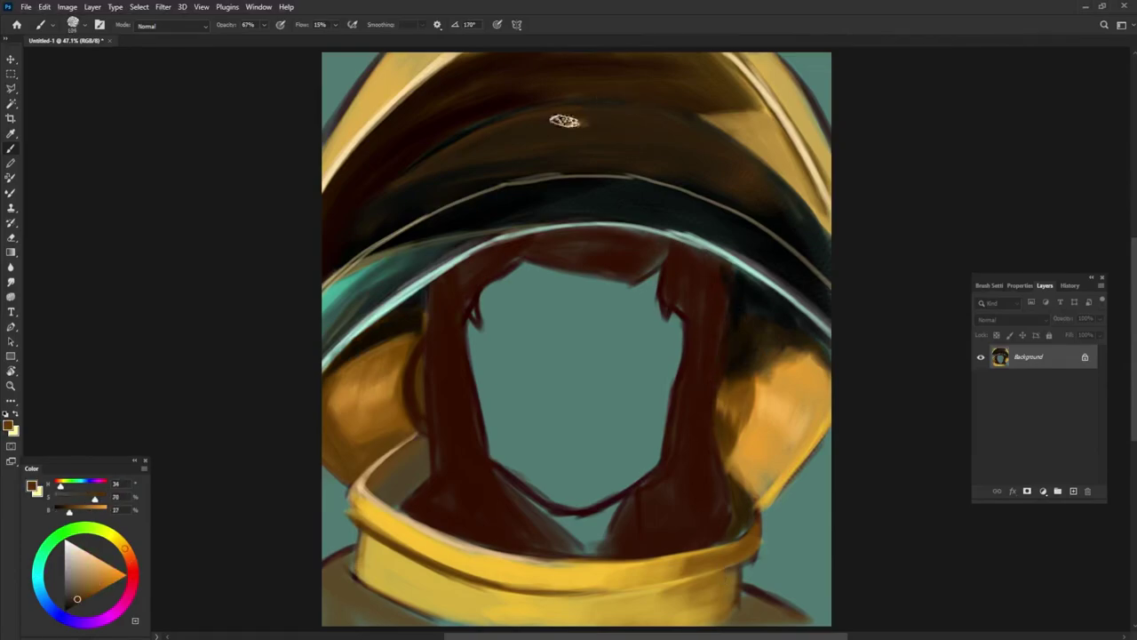
key("x")
left_click_drag(469, 160, 584, 127)
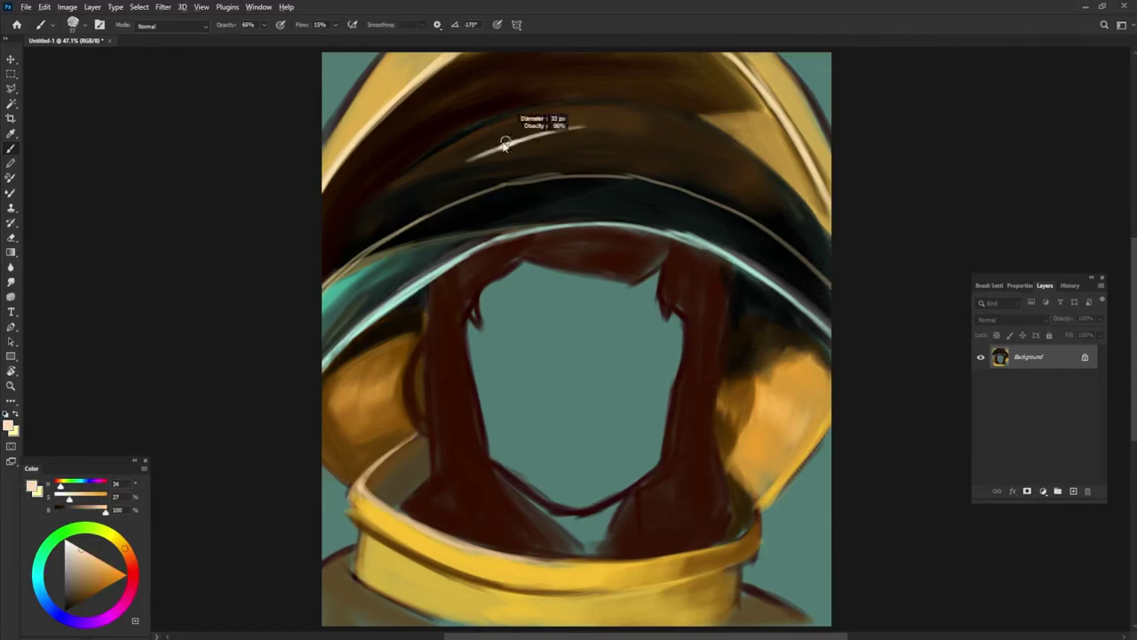
left_click(471, 157, "alt")
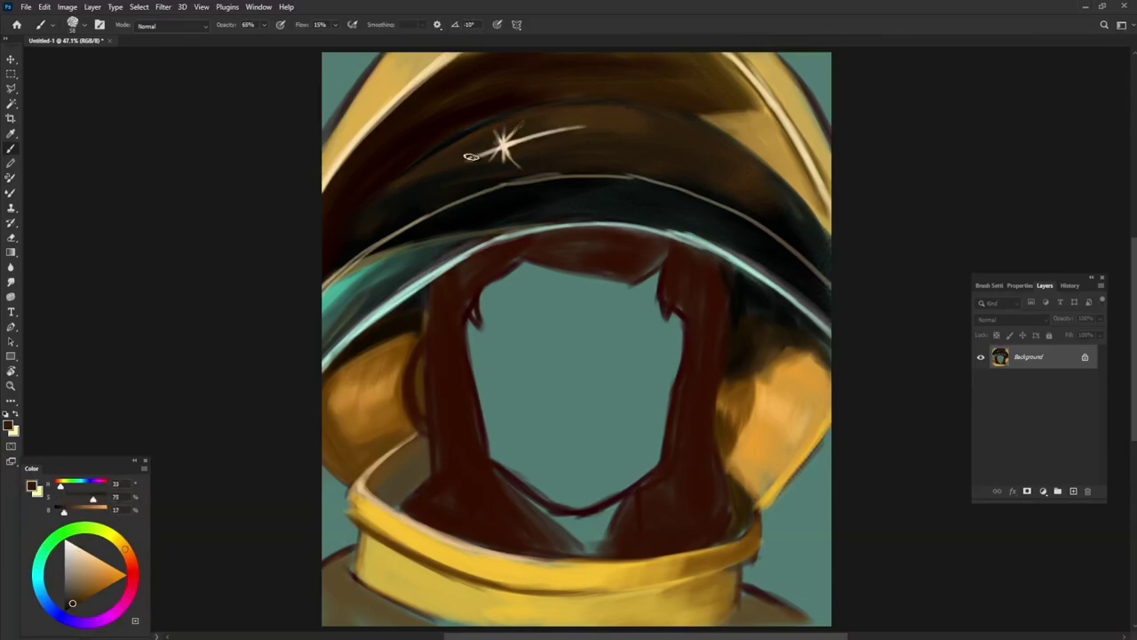
left_click(504, 140, "alt")
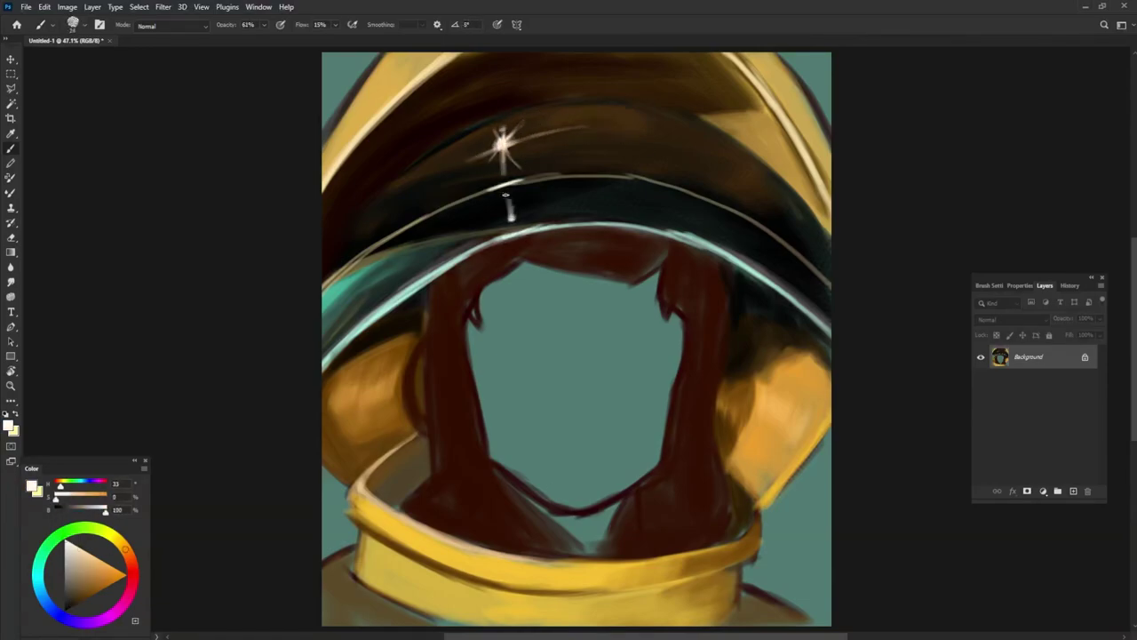
left_click(76, 603)
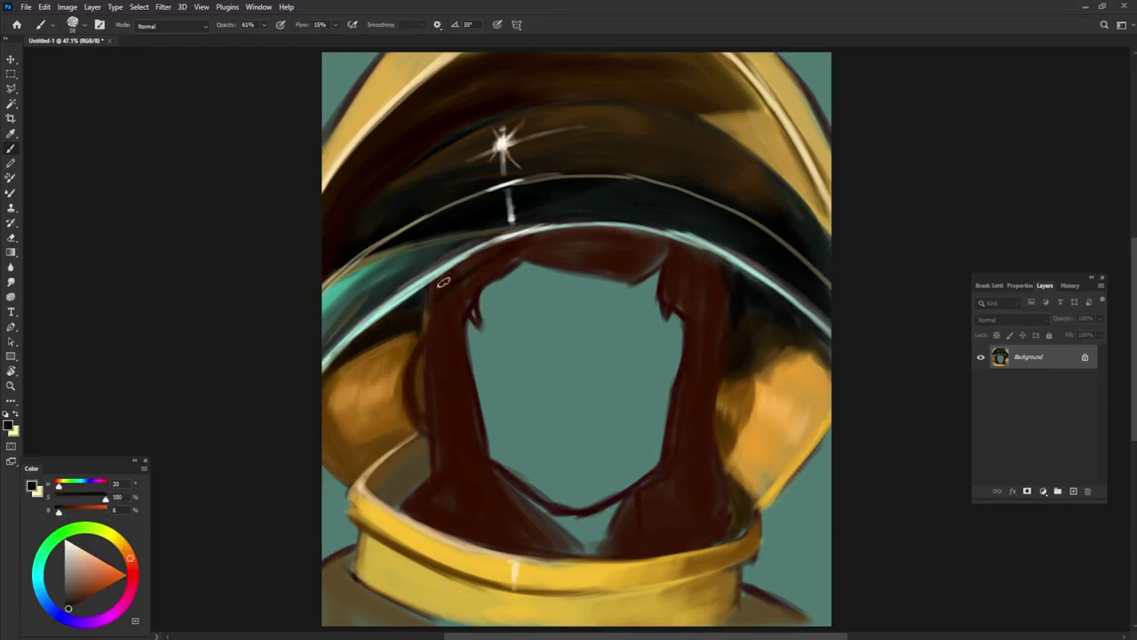
left_click_drag(588, 240, 683, 260)
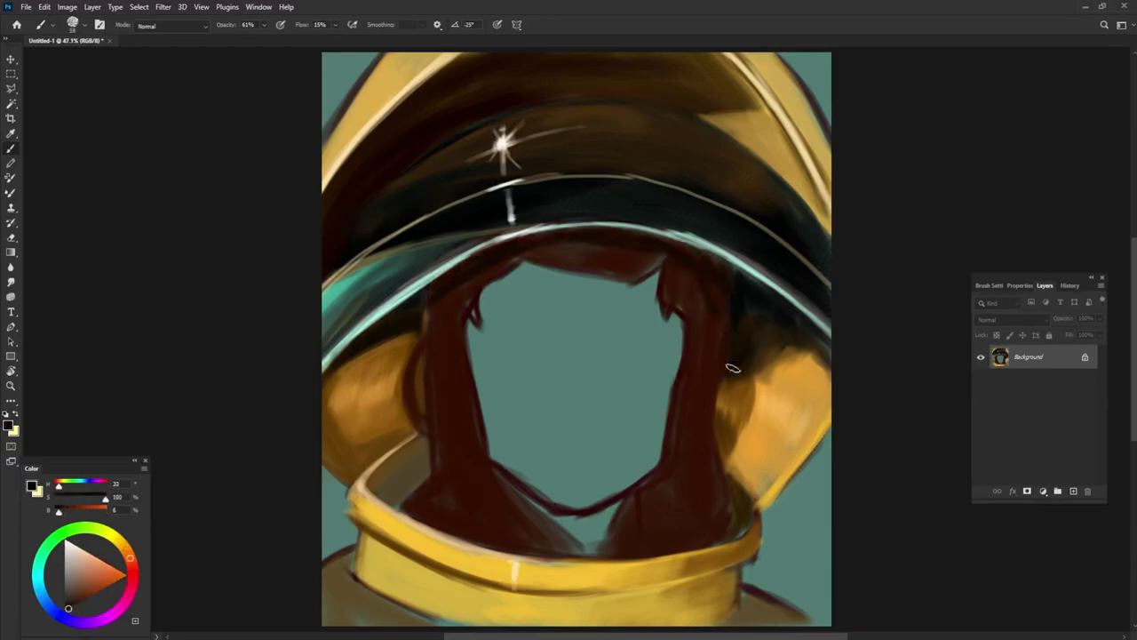
Step: Paint blended teal reflections on the helmet's upper-right side and upper-left rim
mouse_move(774, 241)
left_mouse_down()
mouse_move(774, 185)
mouse_move(812, 269)
left_mouse_up()
left_click(399, 376, "alt")
left_click_drag(804, 231, 816, 311)
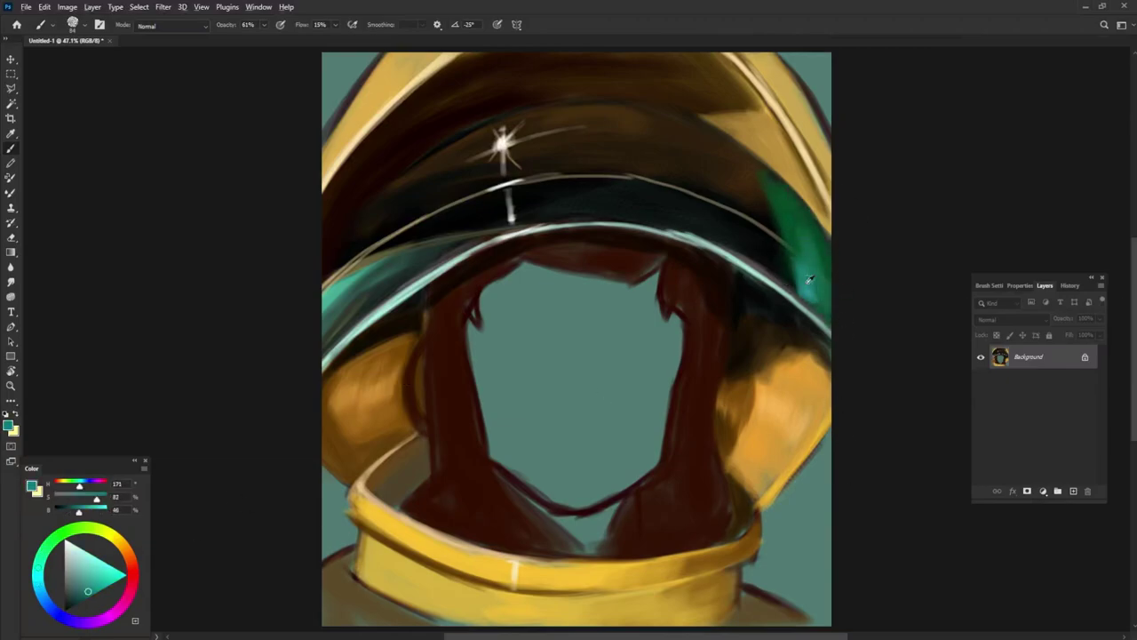
left_click_drag(763, 177, 791, 213)
left_click(778, 591, "alt")
mouse_move(402, 174)
left_mouse_down()
mouse_move(343, 241)
mouse_move(452, 145)
left_mouse_up()
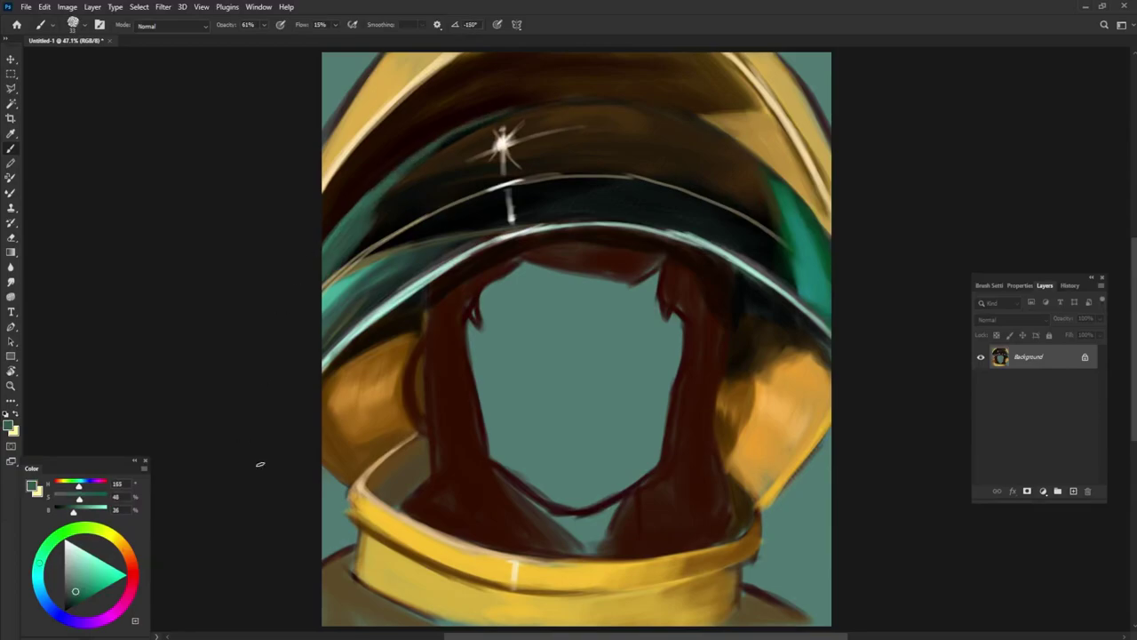
left_click(373, 373, "alt")
Step: Fill the left half of the face with solid orange at full opacity
left_click_drag(533, 276, 485, 338)
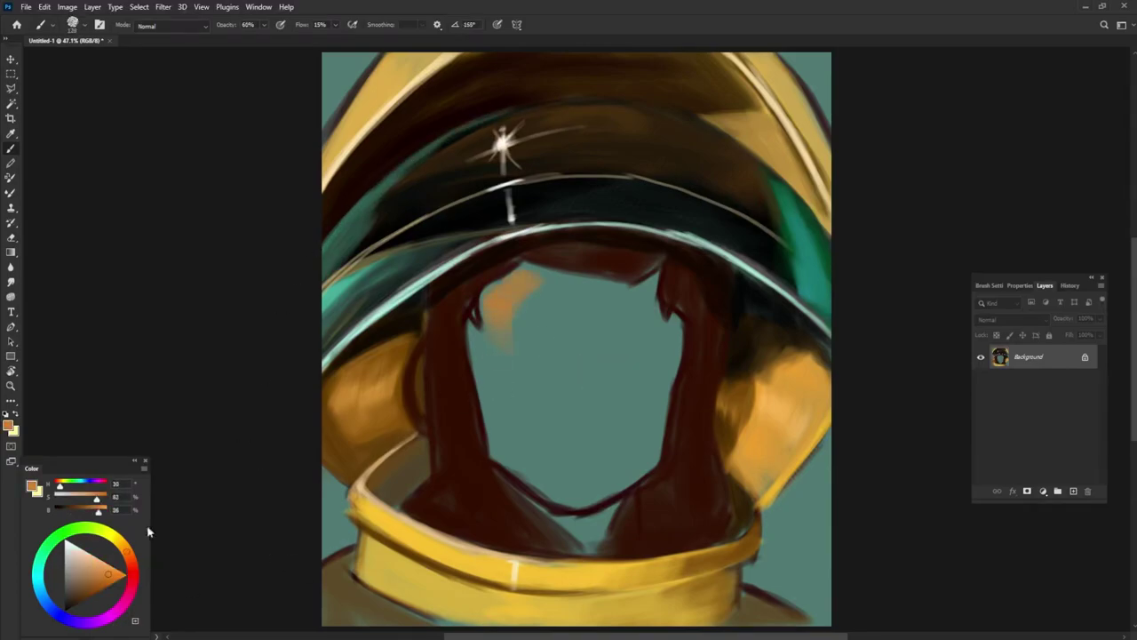
left_click_drag(524, 285, 502, 435)
key("0")
left_click_drag(514, 311, 509, 409)
left_click_drag(484, 338, 524, 462)
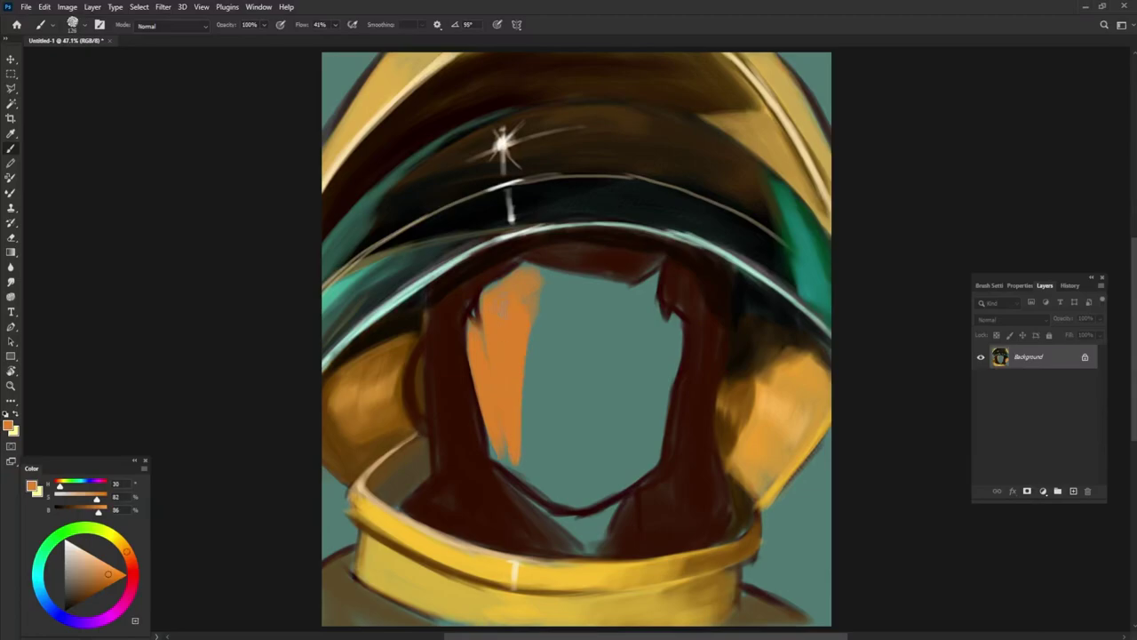
left_click_drag(533, 266, 555, 417)
mouse_move(534, 337)
left_mouse_down()
mouse_move(546, 480)
mouse_move(587, 282)
left_mouse_up()
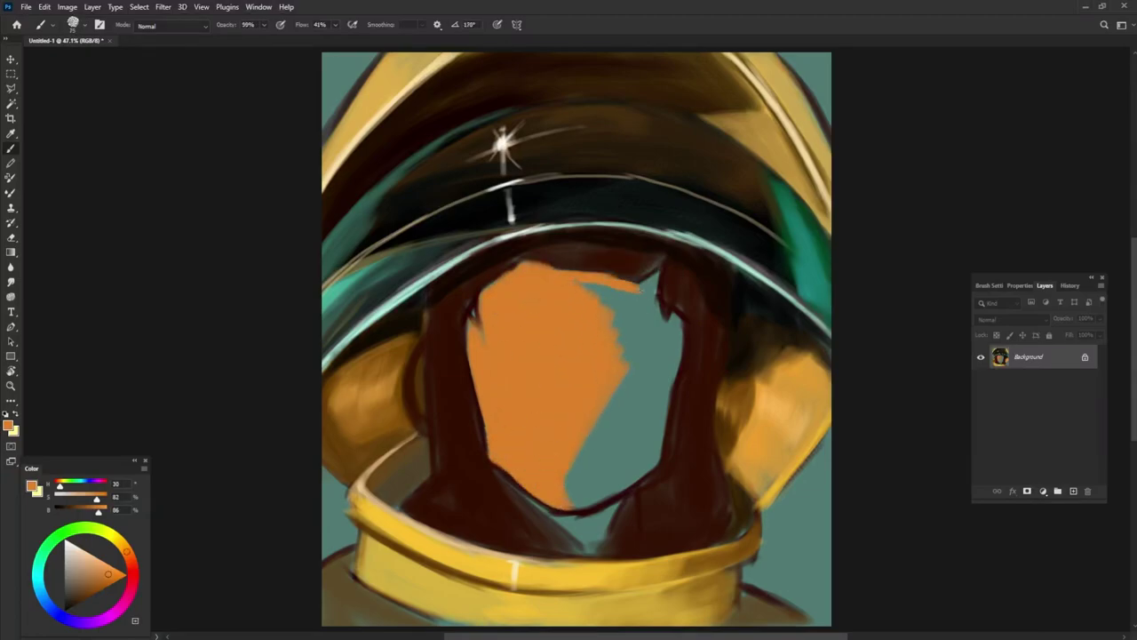
Step: Cover the face's teal patch and the neck below the chin with skin tone
left_click_drag(663, 368, 622, 404)
mouse_move(657, 293)
left_mouse_down()
mouse_move(609, 380)
mouse_move(577, 489)
left_mouse_up()
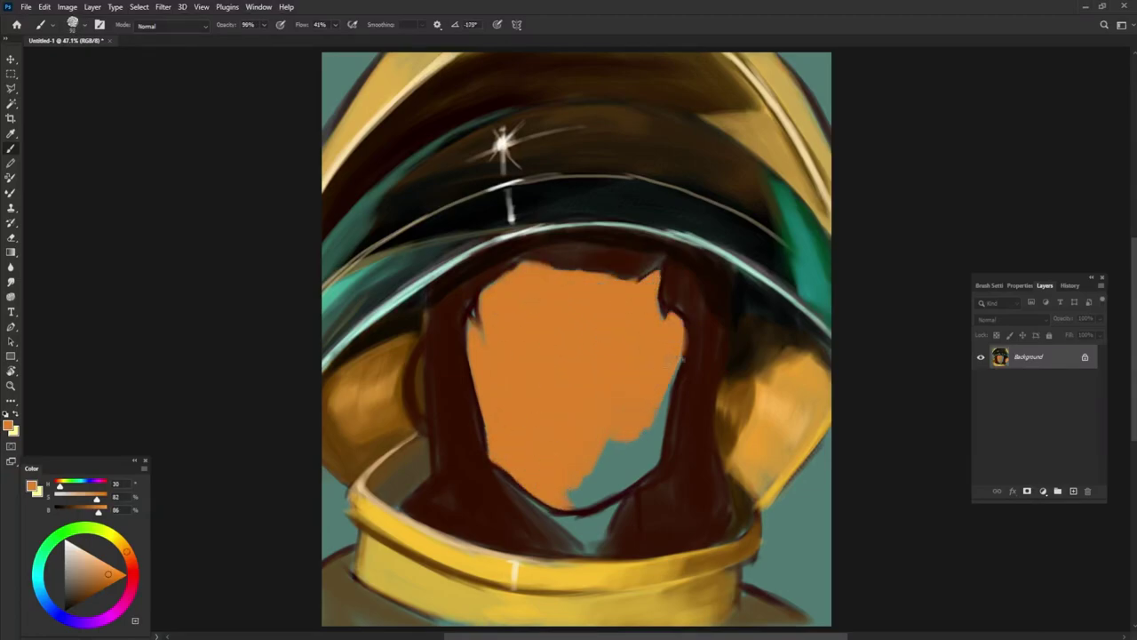
mouse_move(648, 462)
left_mouse_down()
mouse_move(665, 376)
mouse_move(627, 465)
left_mouse_up()
left_click(544, 498, "alt")
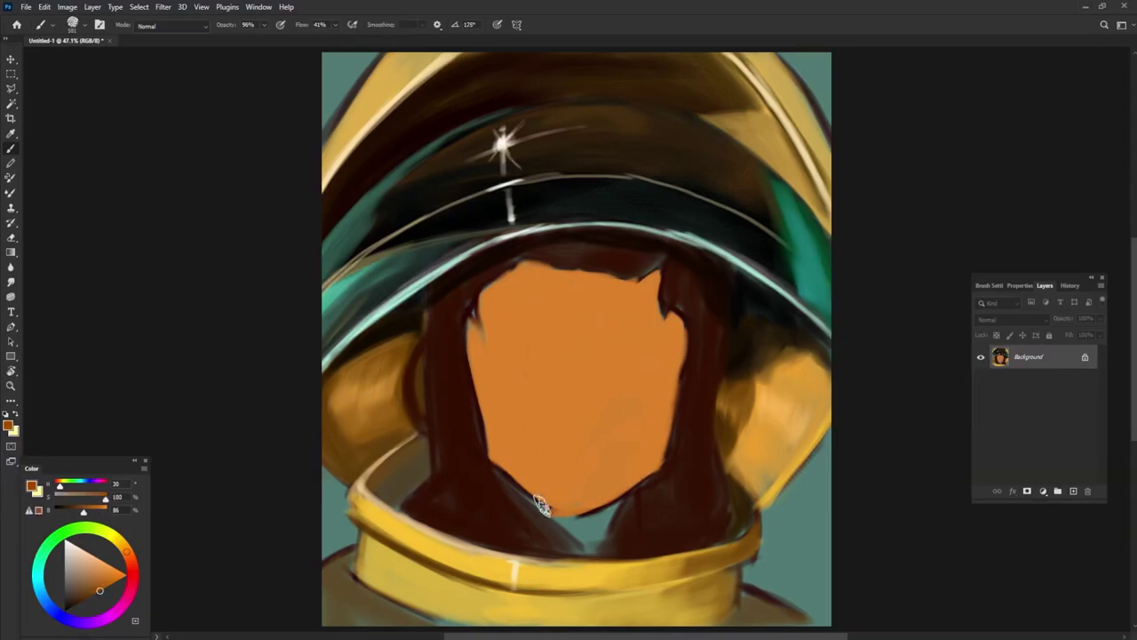
mouse_move(533, 496)
left_mouse_down()
mouse_move(613, 542)
mouse_move(552, 520)
left_mouse_up()
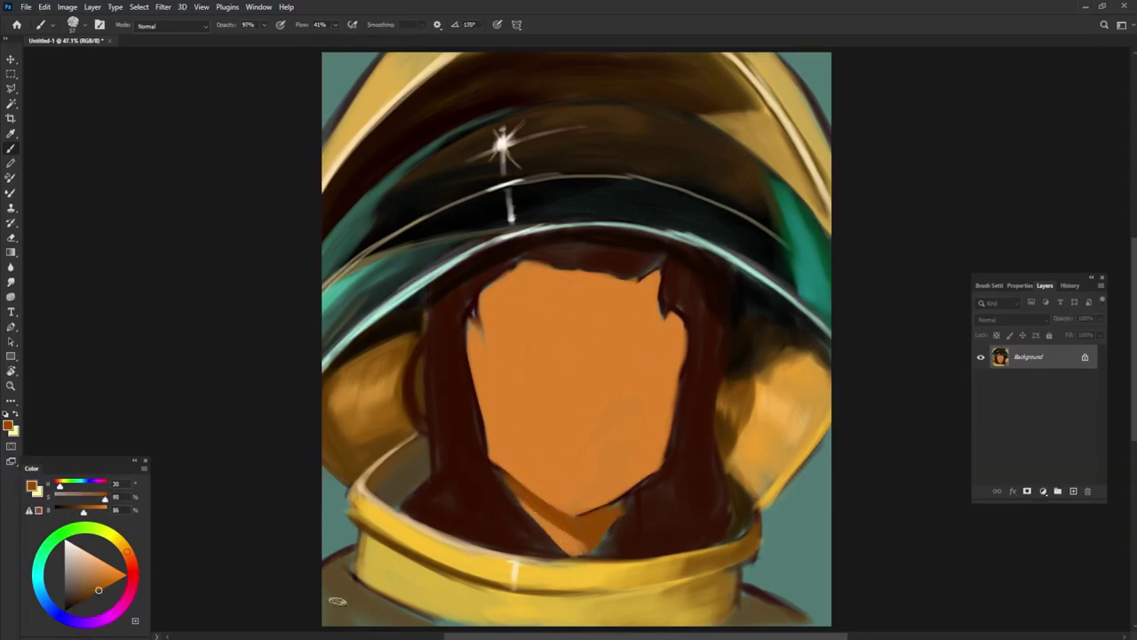
Step: Reshape the face's left edge with dark hair colour, then pick orange-brown for features
left_click(471, 449, "alt")
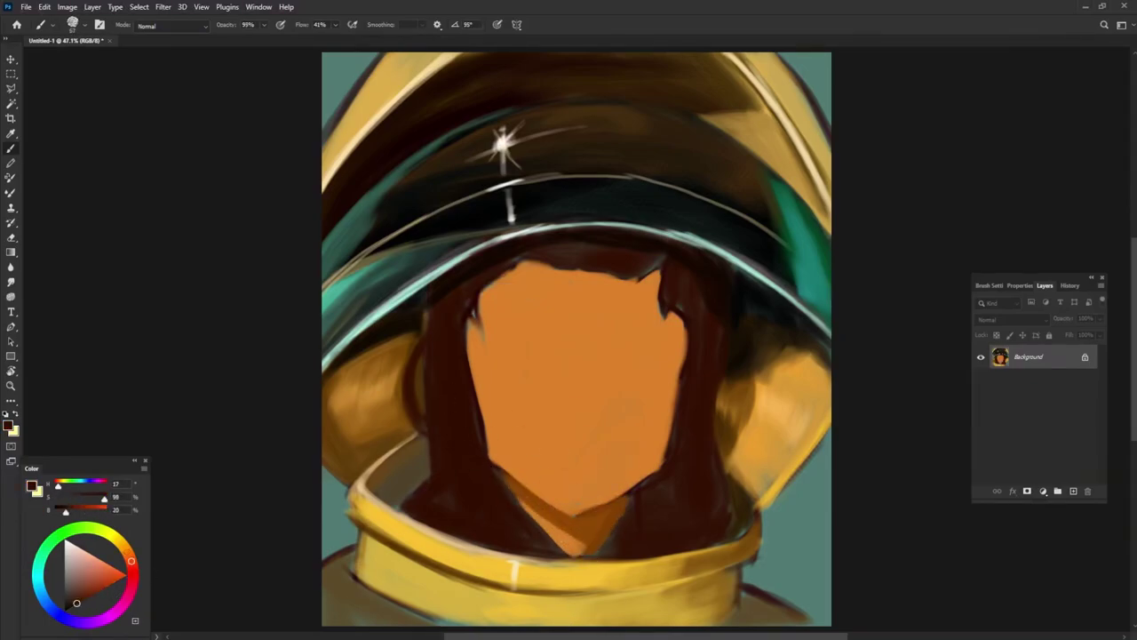
left_click_drag(472, 310, 466, 331)
left_click(466, 332, "alt")
left_click(685, 310, "alt")
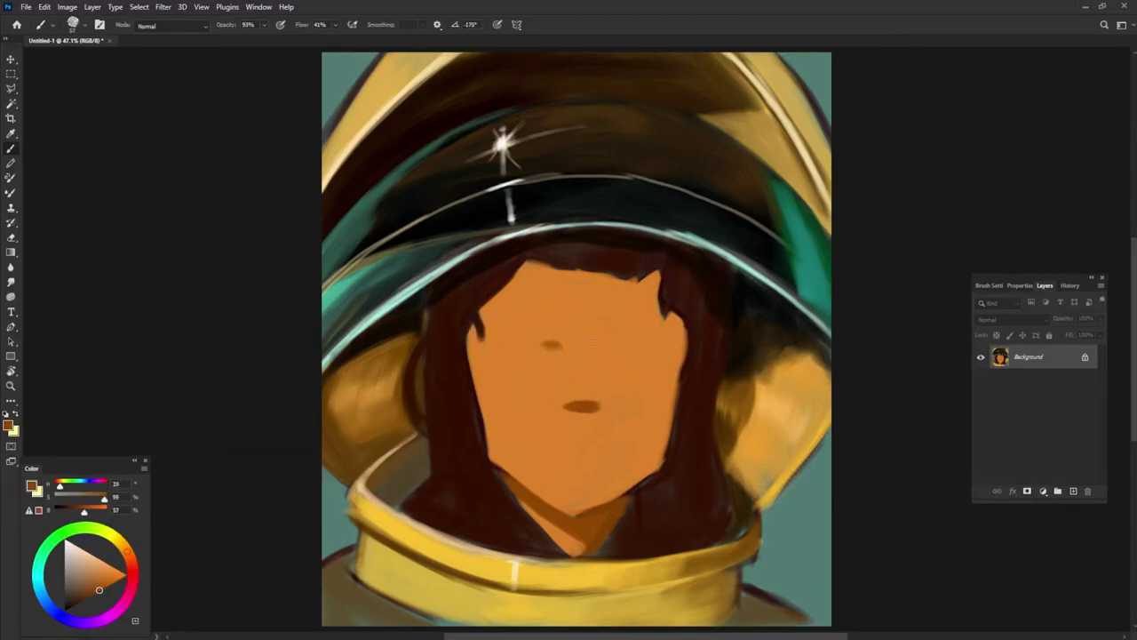
Step: Paint soft vertical nose strokes and both dark eyebrows
left_click_drag(594, 342, 594, 391)
left_click_drag(556, 344, 558, 391)
left_click_drag(595, 351, 596, 404)
left_click(611, 355, "alt")
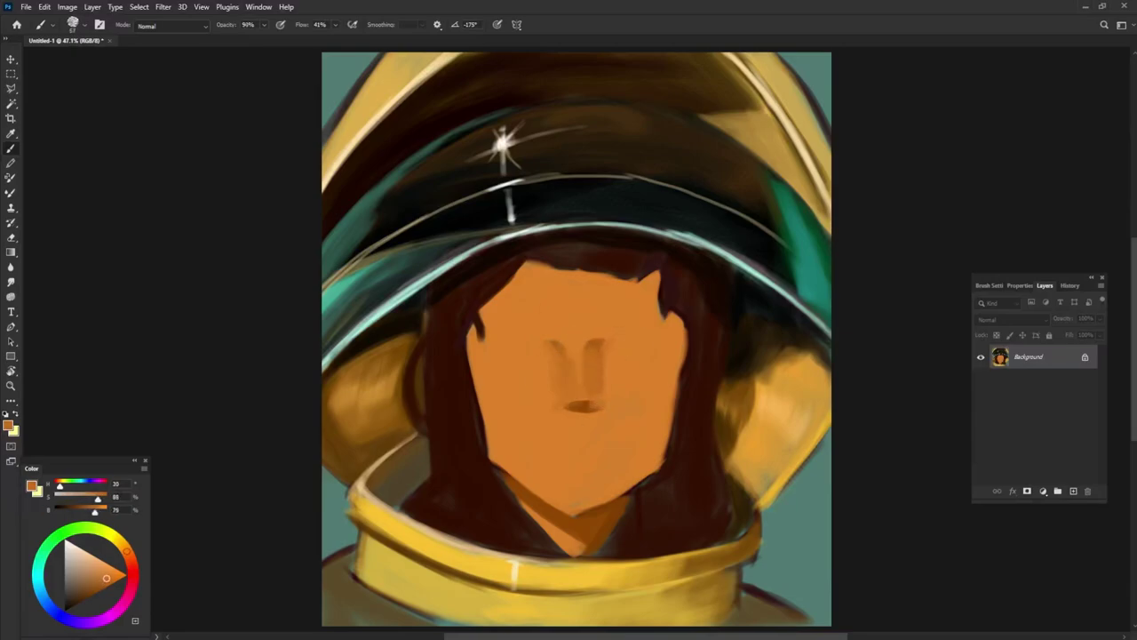
left_click(668, 307, "alt")
left_click_drag(597, 317, 656, 306)
left_click(595, 351, "alt")
mouse_move(479, 306)
left_mouse_down()
mouse_move(542, 313)
mouse_move(658, 293)
left_mouse_up()
left_click_drag(555, 334, 595, 408)
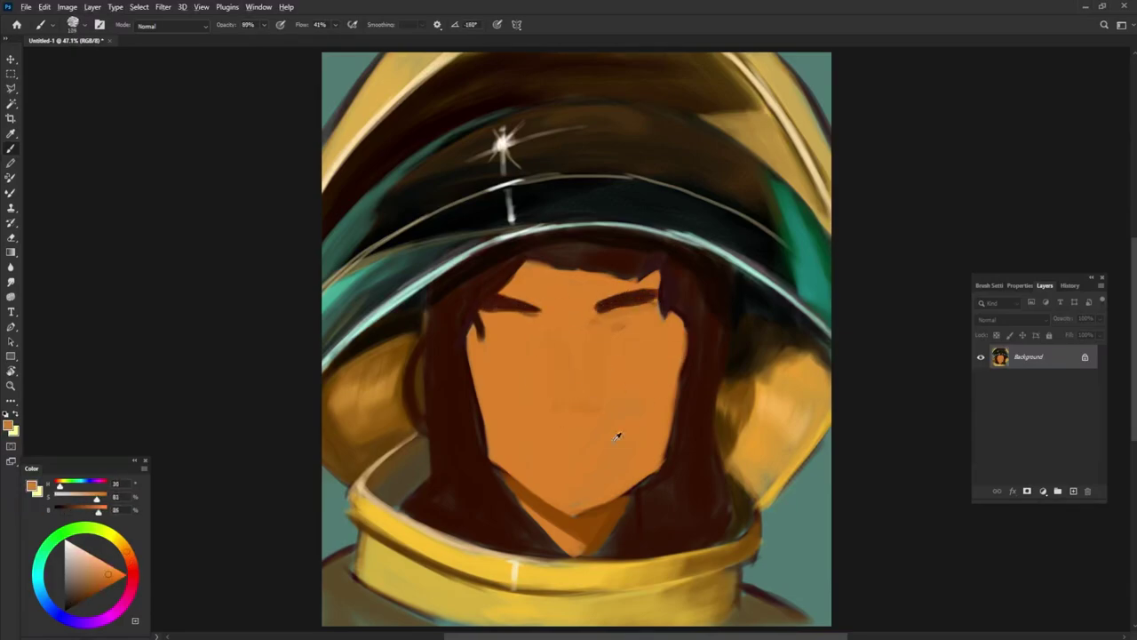
Step: Add shadowed eye sockets under both brows, a shadow under the nose, and the mouth
left_click_drag(475, 320, 538, 349)
left_click_drag(600, 324, 662, 298)
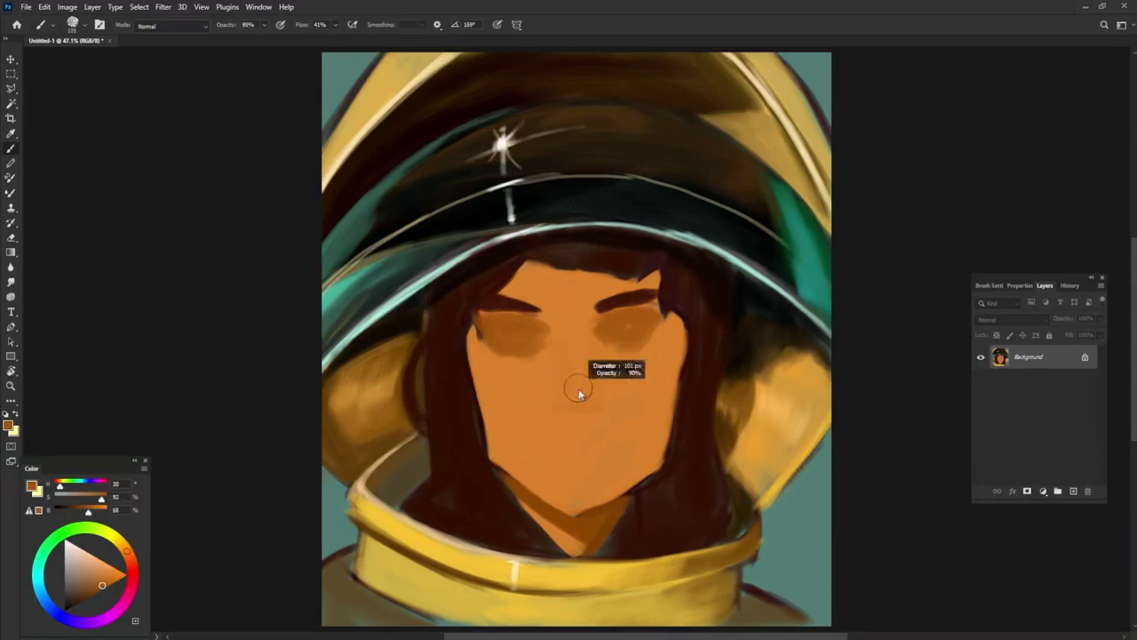
left_click_drag(562, 393, 594, 398)
left_click_drag(535, 436, 622, 437)
Step: Darken hair beside the right eye, stroke the left cheek, and shade the neck
left_click(697, 353, "alt")
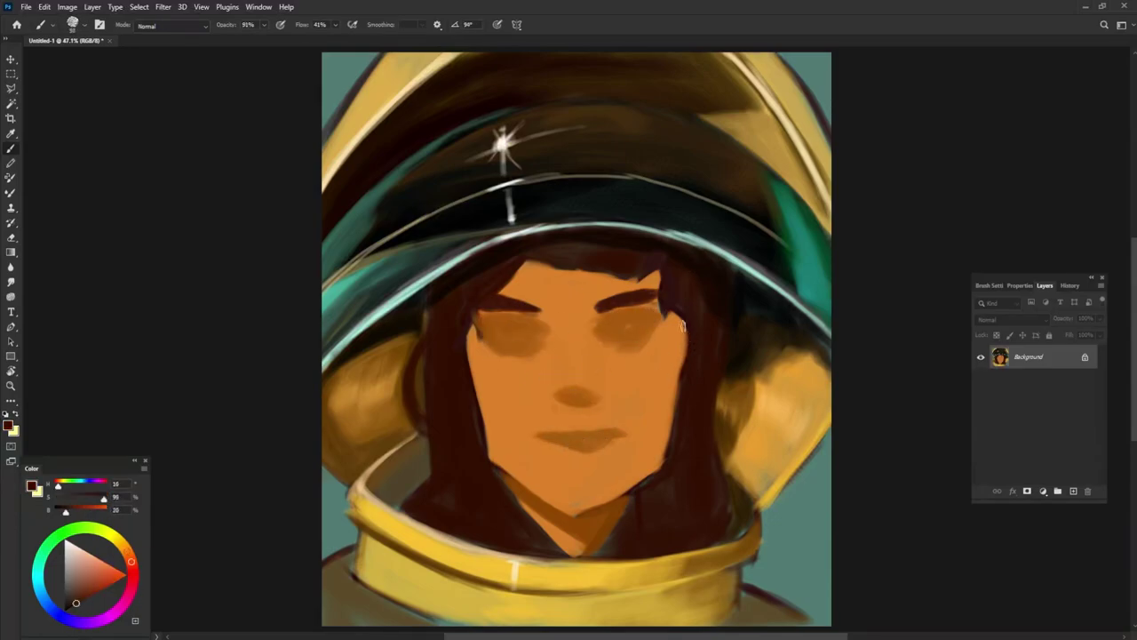
left_click_drag(671, 295, 685, 343)
mouse_move(469, 337)
left_mouse_down()
mouse_move(509, 471)
mouse_move(577, 497)
mouse_move(633, 484)
left_mouse_up()
left_click(500, 464, "alt")
mouse_move(515, 455)
left_mouse_down()
mouse_move(594, 546)
mouse_move(617, 528)
left_mouse_up()
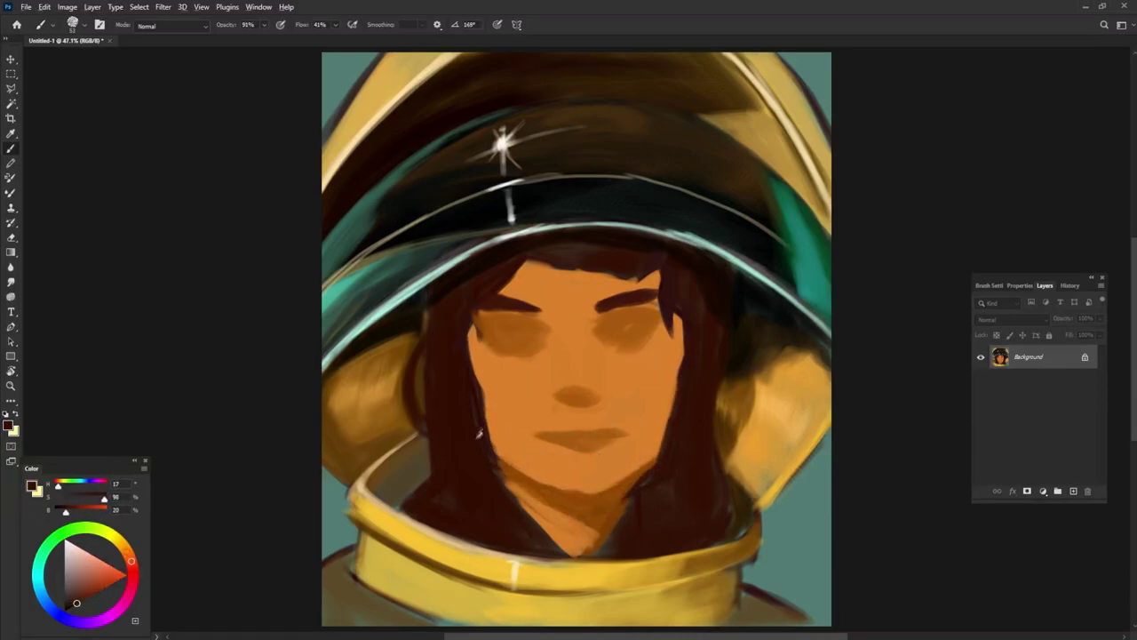
Step: Highlight the nose bridge in lighter orange and lower the hairline with dark strokes
left_click(670, 439, "alt")
left_click_drag(568, 395, 573, 316)
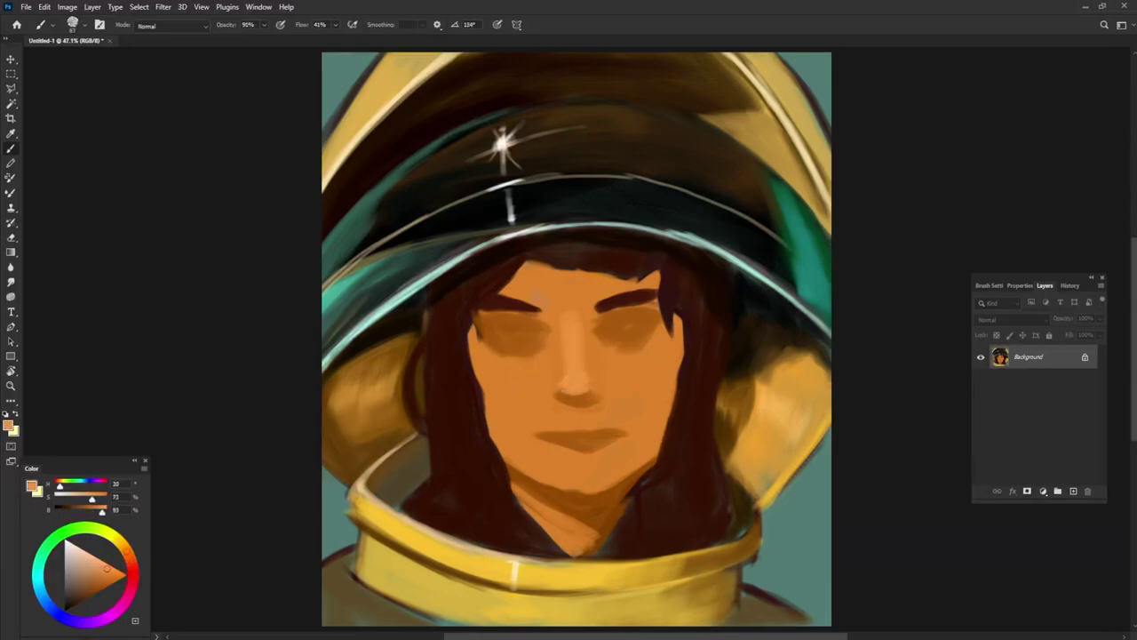
left_click(533, 266, "alt")
left_click_drag(511, 298, 593, 276)
mouse_move(515, 267)
left_mouse_down()
mouse_move(655, 282)
mouse_move(673, 306)
left_mouse_up()
Step: Darken the orange shading around both eyes and pick a redder orange for blush
left_click(544, 331, "alt")
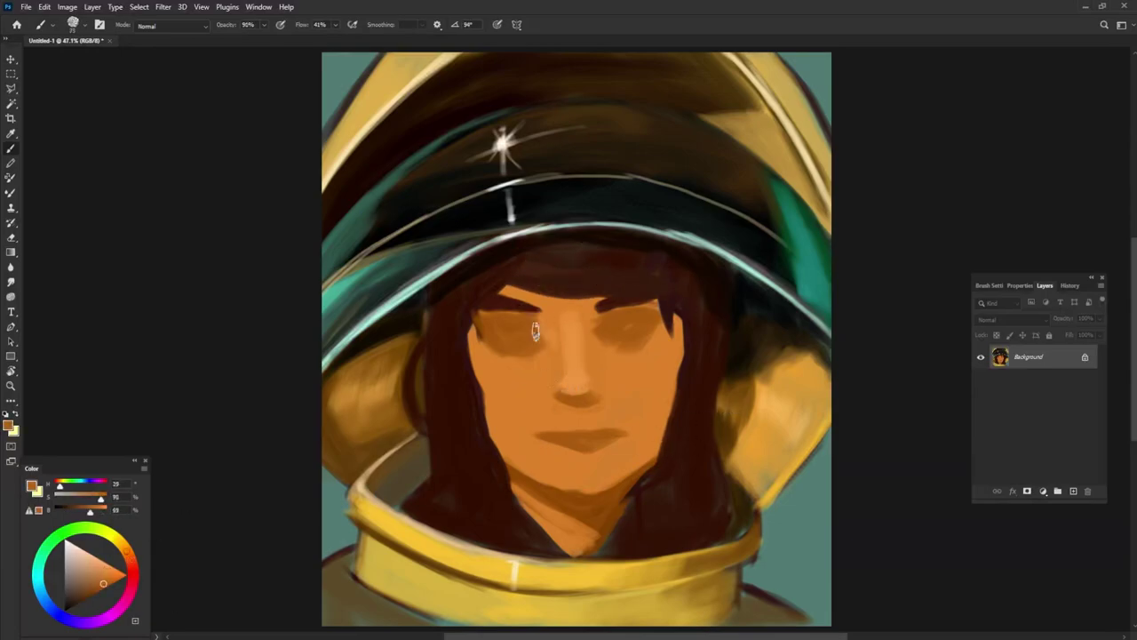
left_click_drag(533, 320, 556, 360)
left_click_drag(591, 307, 618, 360)
left_click_drag(511, 342, 546, 382)
left_click_drag(604, 355, 638, 380)
left_click(134, 561)
Step: Add blended reddish blush to the cheeks and paint hair down the face's right side
left_click_drag(471, 359, 542, 418)
mouse_move(613, 359)
left_mouse_down()
mouse_move(662, 408)
mouse_move(494, 382)
mouse_move(560, 435)
left_mouse_up()
left_click_drag(591, 355, 539, 377)
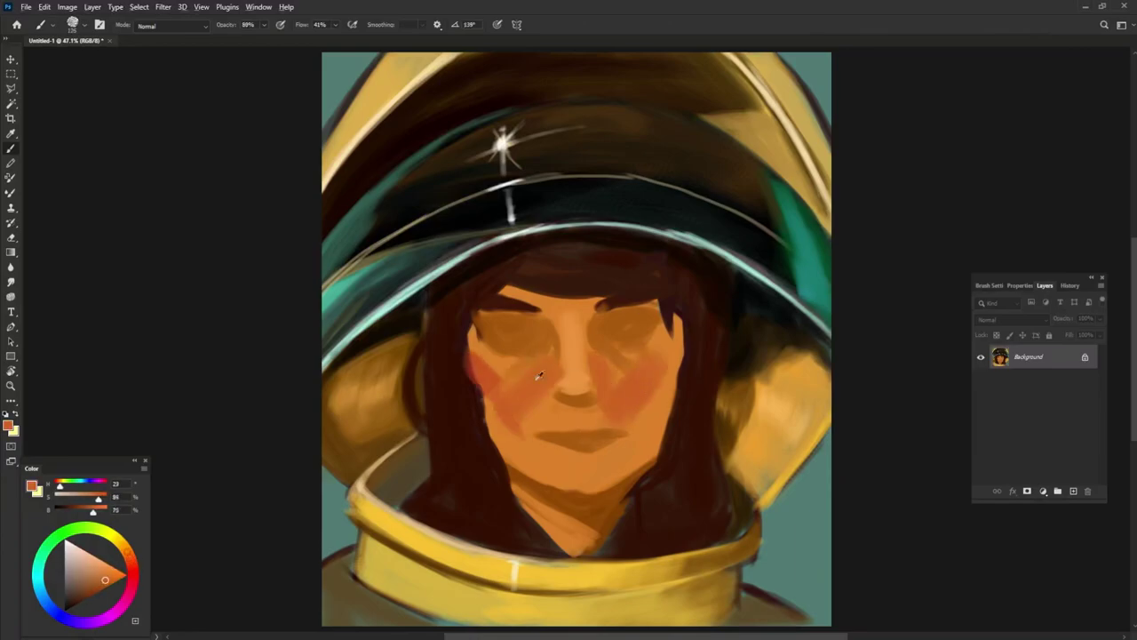
left_click(635, 352, "alt")
mouse_move(467, 324)
left_mouse_down()
mouse_move(481, 398)
mouse_move(677, 397)
left_mouse_up()
left_click(683, 320, "alt")
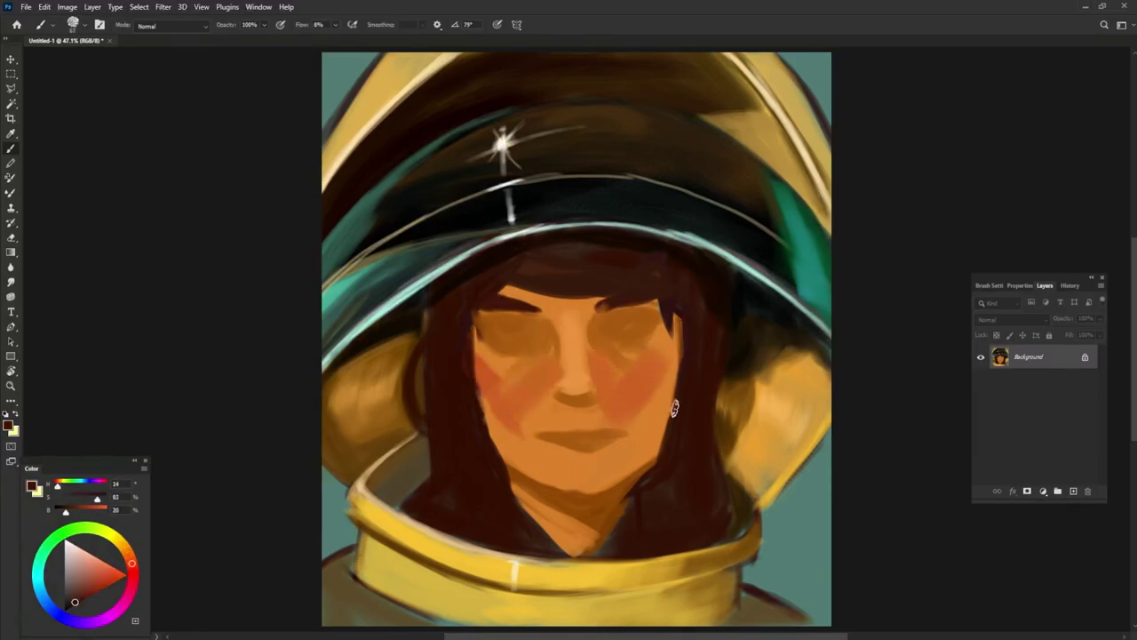
mouse_move(682, 315)
left_mouse_down()
mouse_move(658, 470)
mouse_move(615, 505)
mouse_move(602, 546)
left_mouse_up()
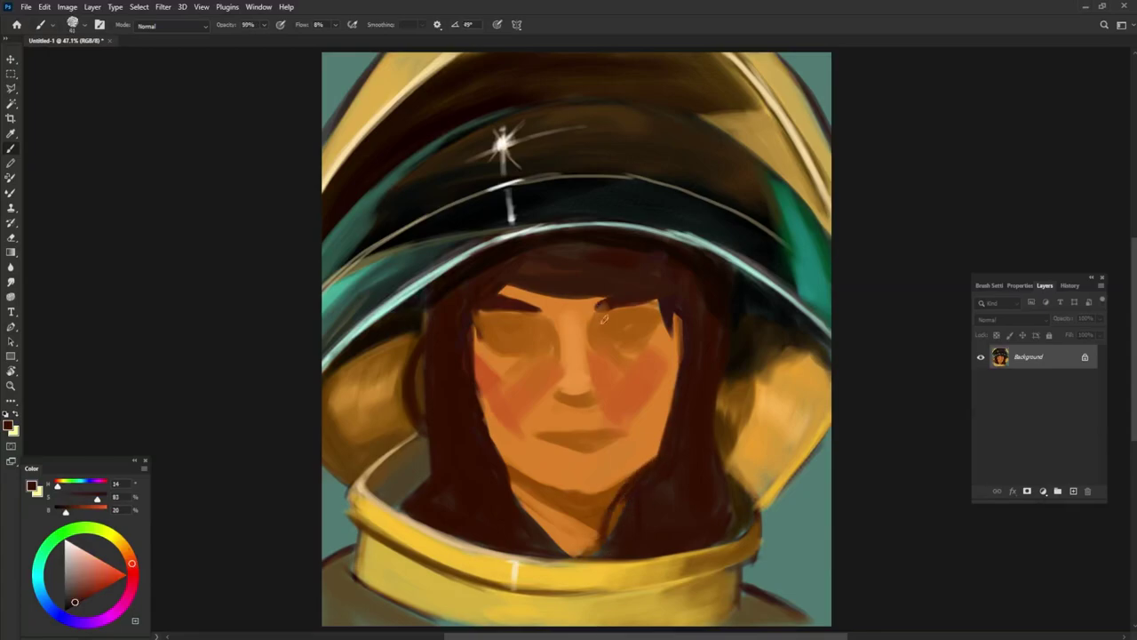
left_click_drag(492, 336, 505, 333)
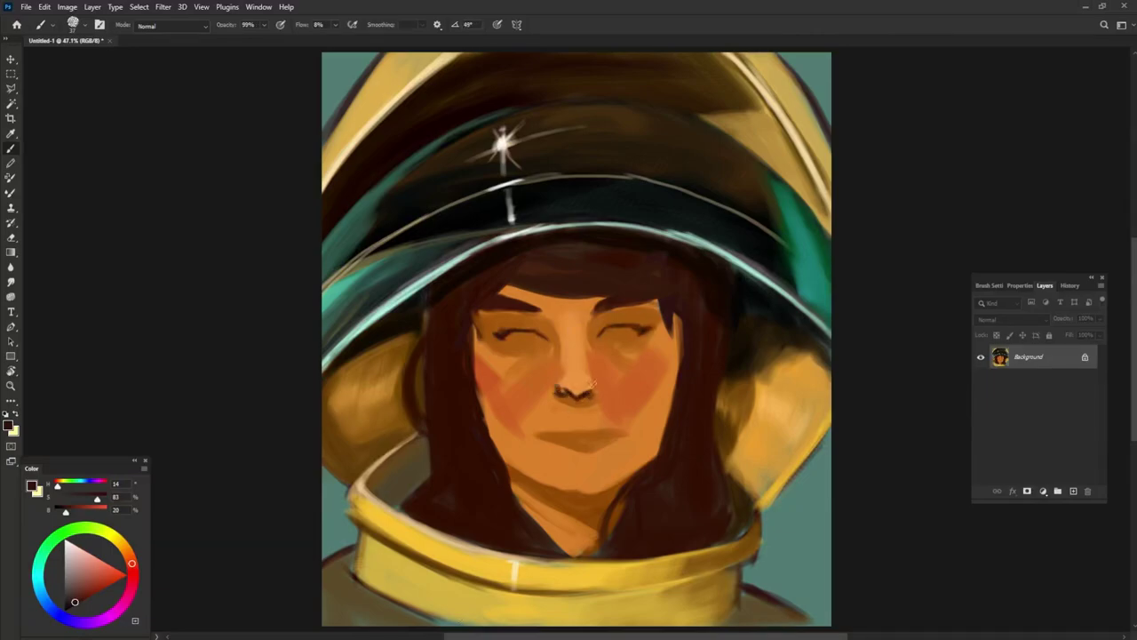
Step: Lighten the nose bridge, nose sides and eyelids with bright skin orange
left_click(587, 391, "alt")
left_click_drag(533, 384, 617, 359)
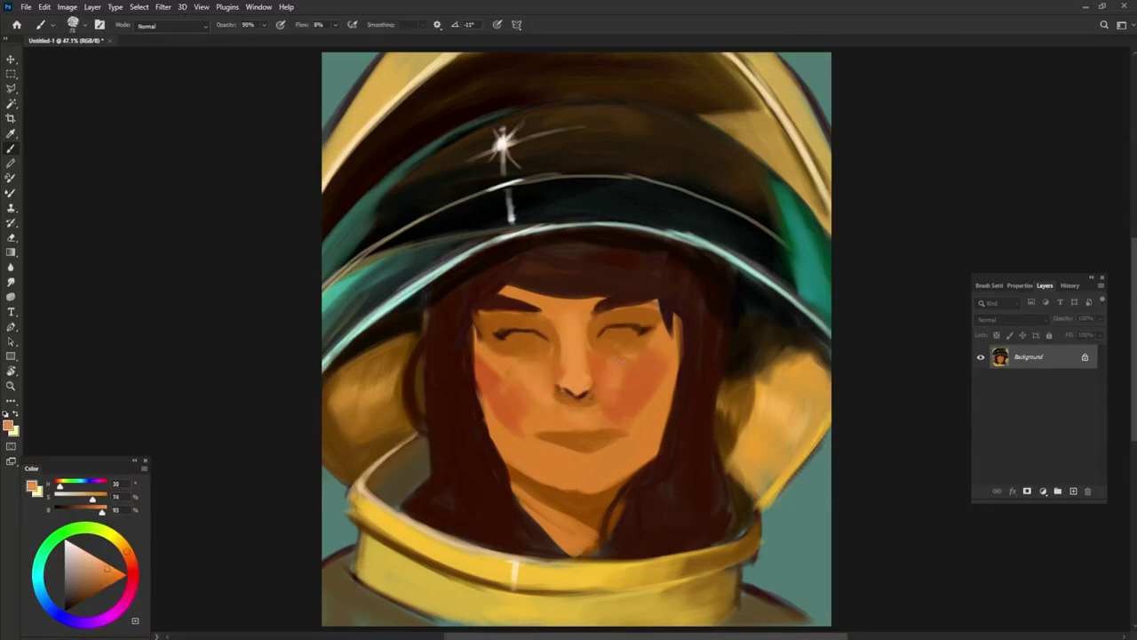
left_click(560, 333, "alt")
left_click_drag(631, 318, 598, 330)
mouse_move(505, 325)
left_mouse_down()
mouse_move(486, 321)
mouse_move(542, 303)
mouse_move(664, 302)
left_mouse_up()
Step: Repaint the nose with a bright tip highlight and a darkened nostril
left_click(480, 307, "alt")
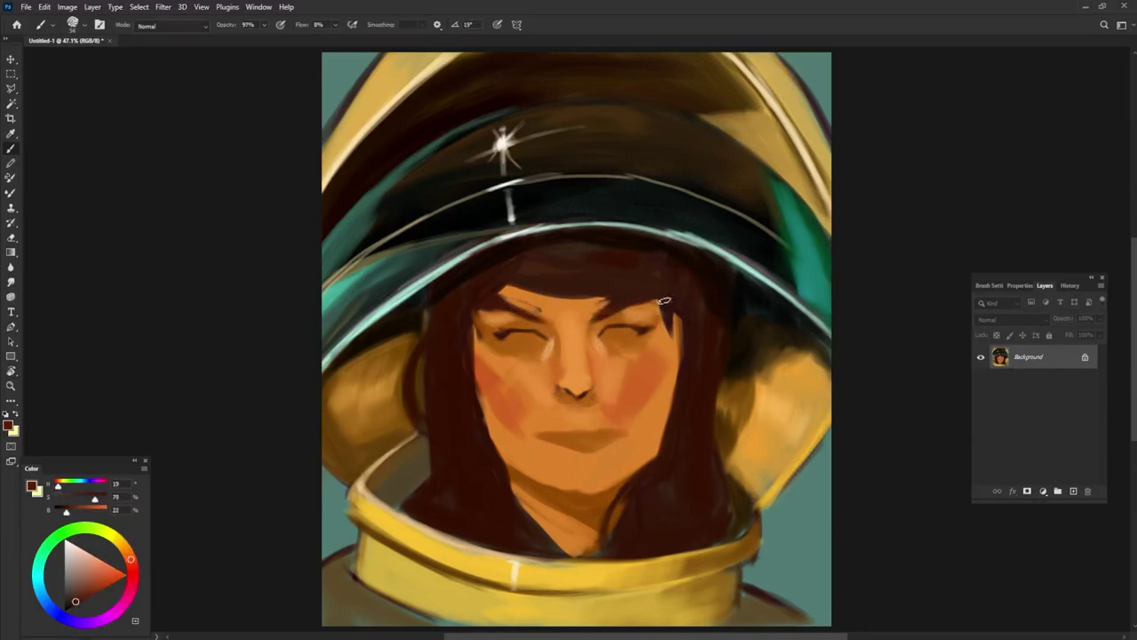
left_click(523, 295, "alt")
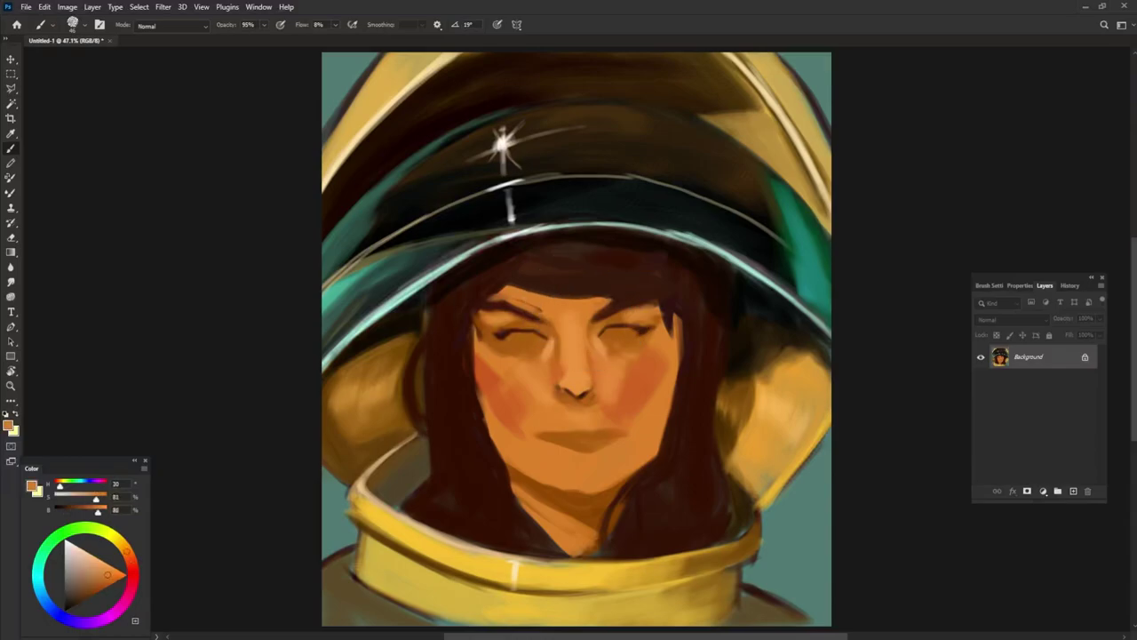
left_click(532, 311, "alt")
left_click(568, 397, "alt")
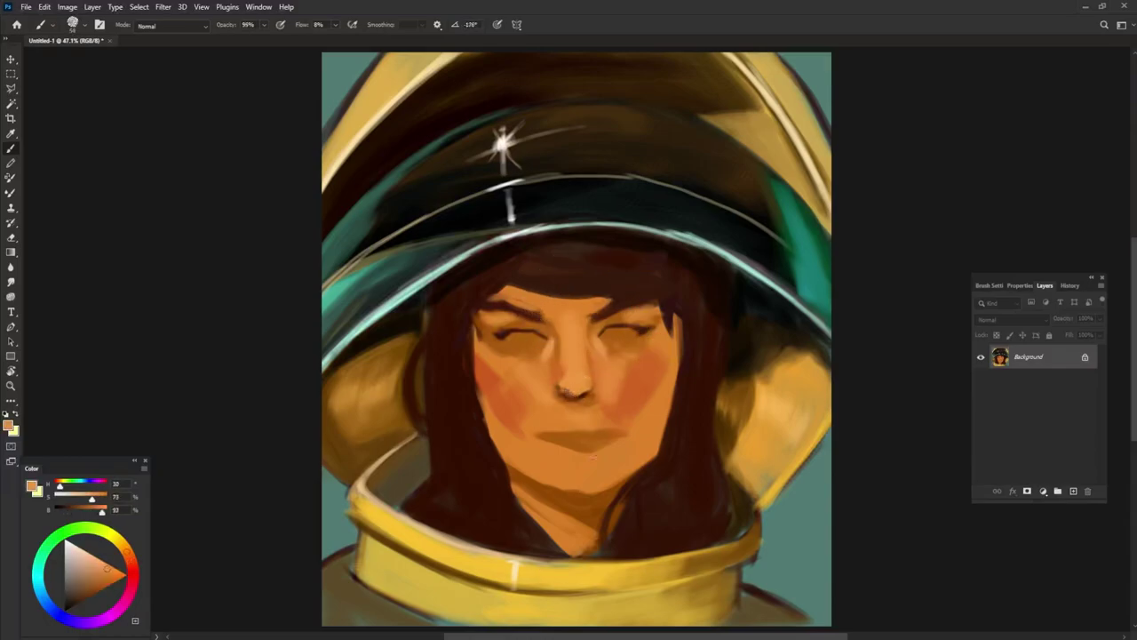
mouse_move(558, 393)
left_mouse_down()
mouse_move(586, 389)
mouse_move(562, 399)
left_mouse_up()
left_click(570, 384, "alt")
left_click(558, 396, "alt")
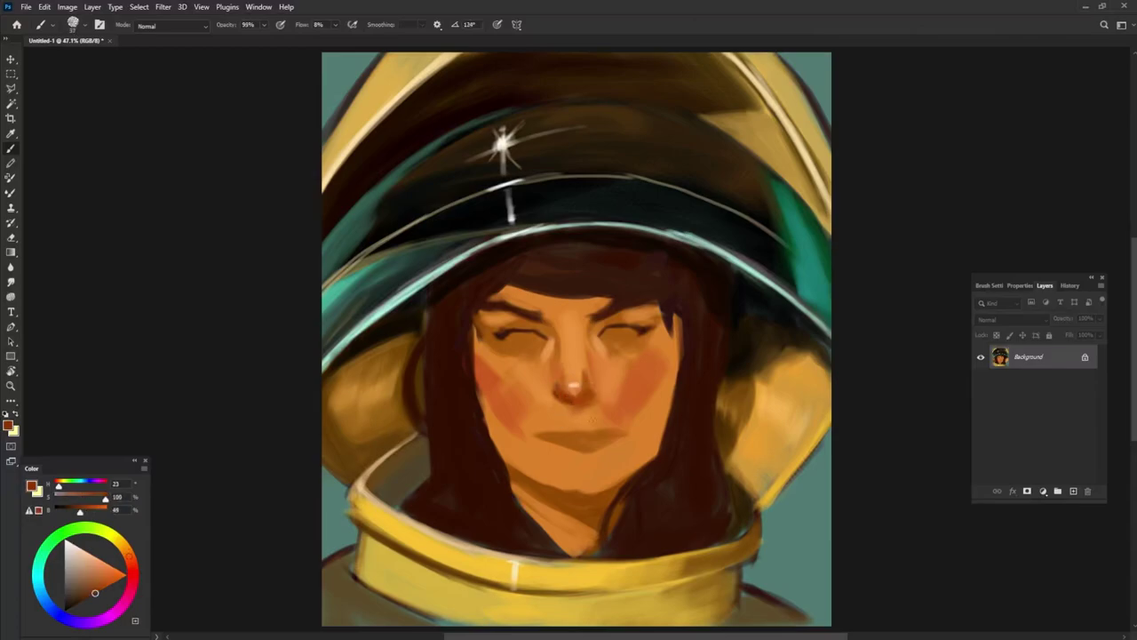
Step: Sample skin and hair tones, then paint dark hair along the right jaw and cheek
left_click(583, 382, "alt")
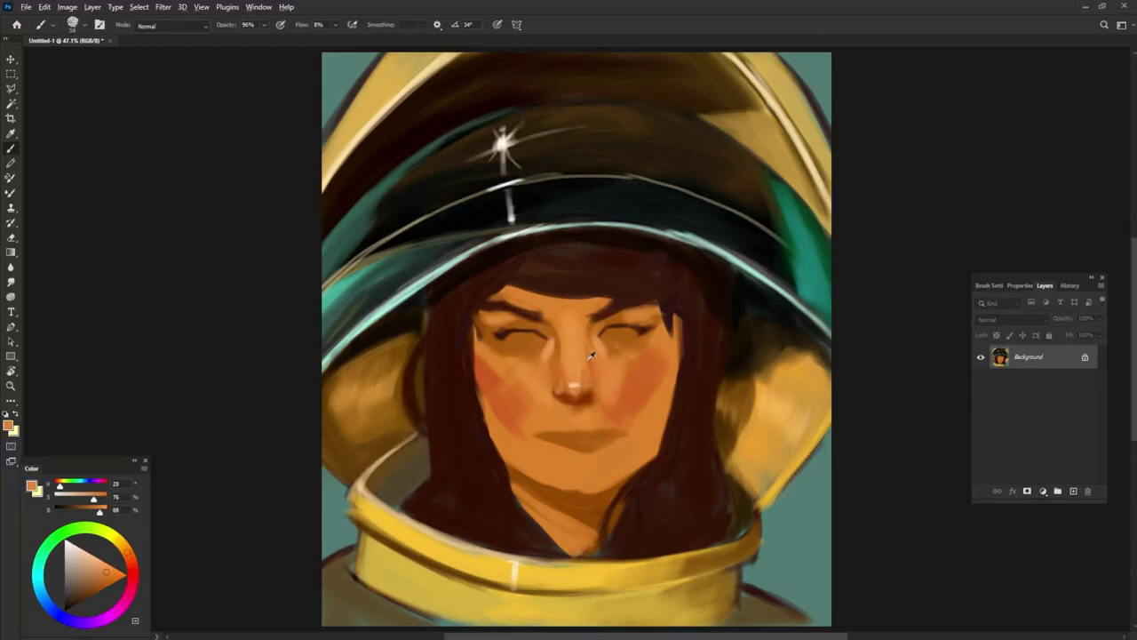
left_click(553, 332, "alt")
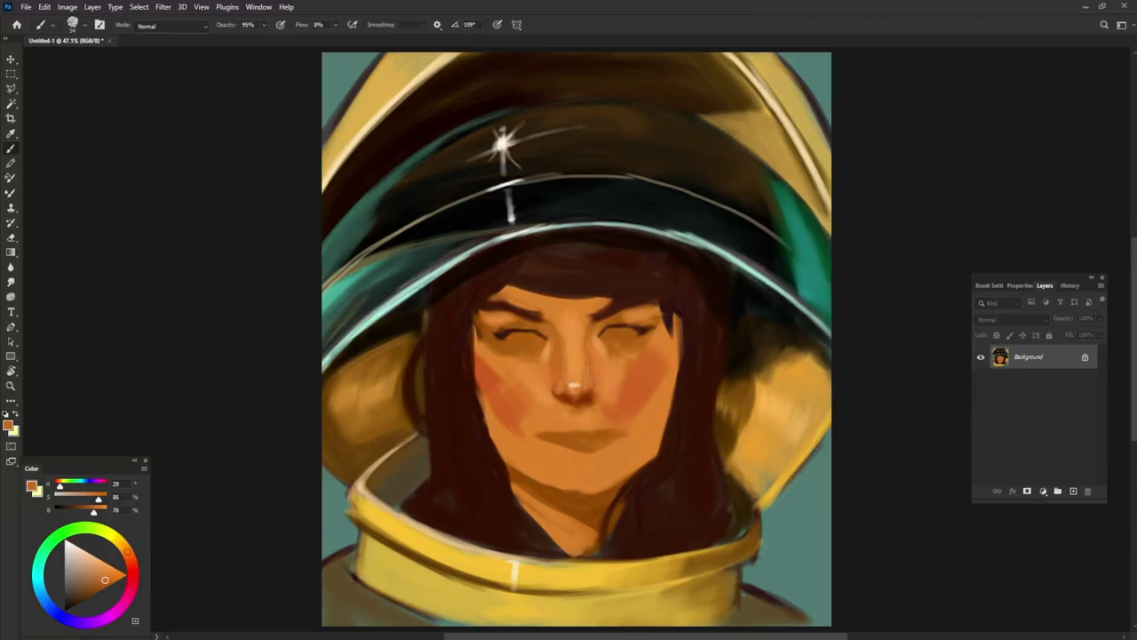
left_click(521, 323, "alt")
left_click(528, 328, "alt")
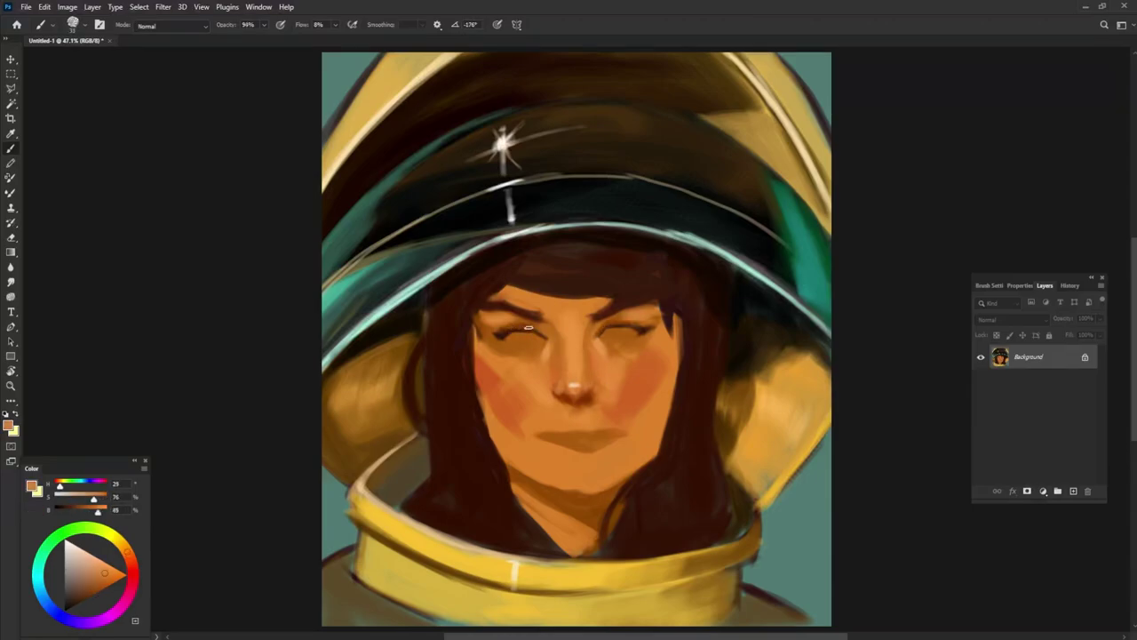
left_click(634, 317, "alt")
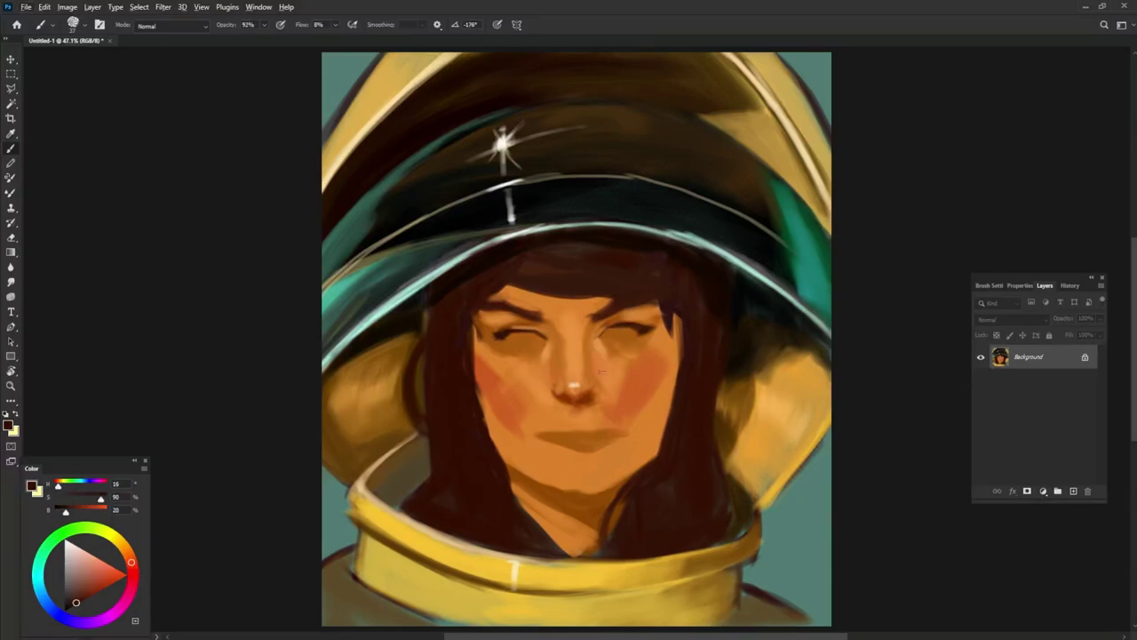
left_click_drag(627, 413, 635, 466)
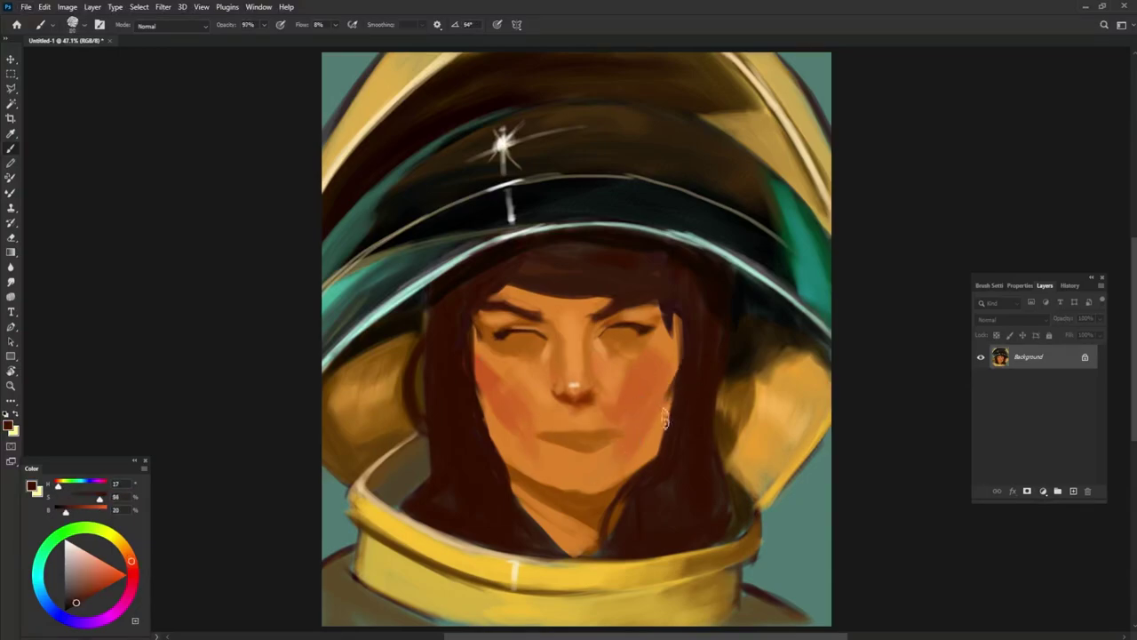
left_click_drag(684, 369, 660, 445)
Step: Shade the skin beside the right eye with dark brown
left_click(588, 400, "alt")
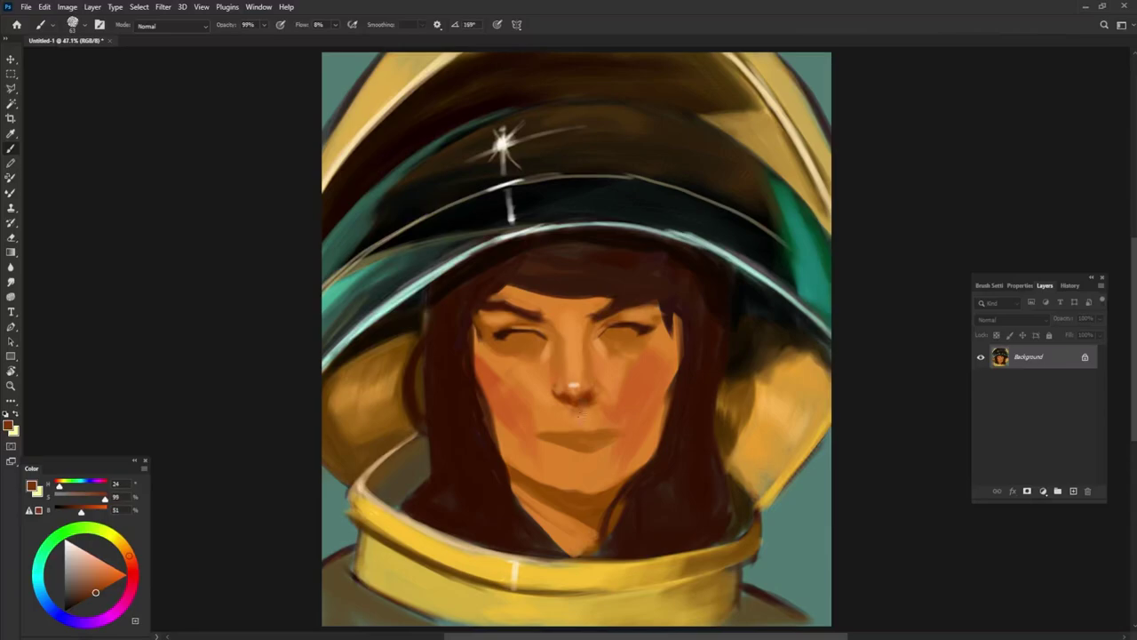
left_click(512, 347, "alt")
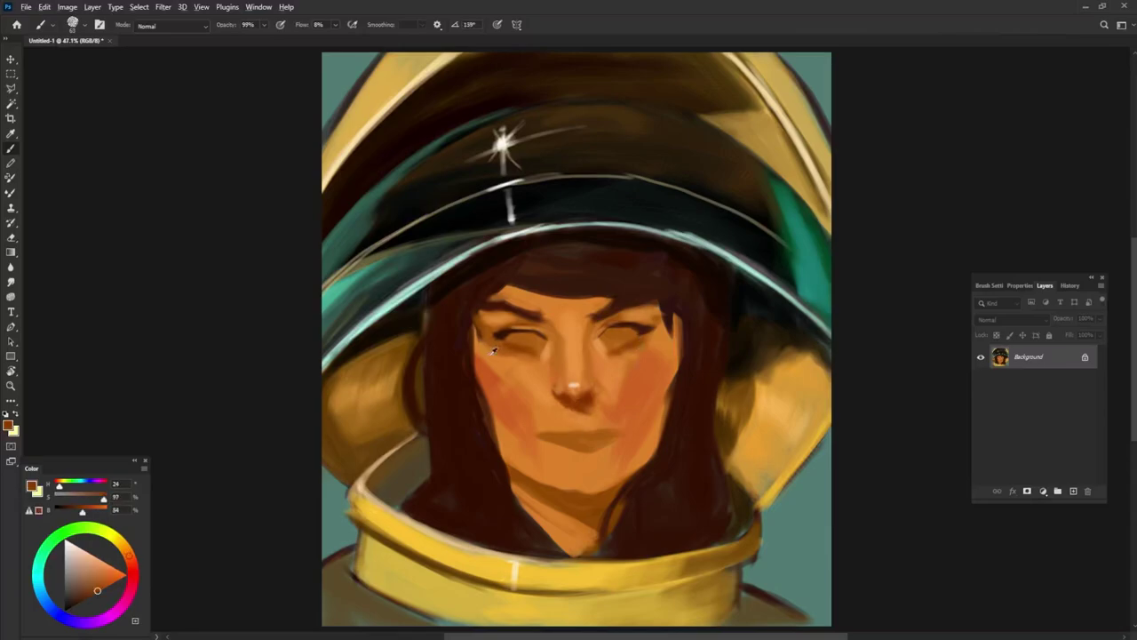
left_click(483, 318, "alt")
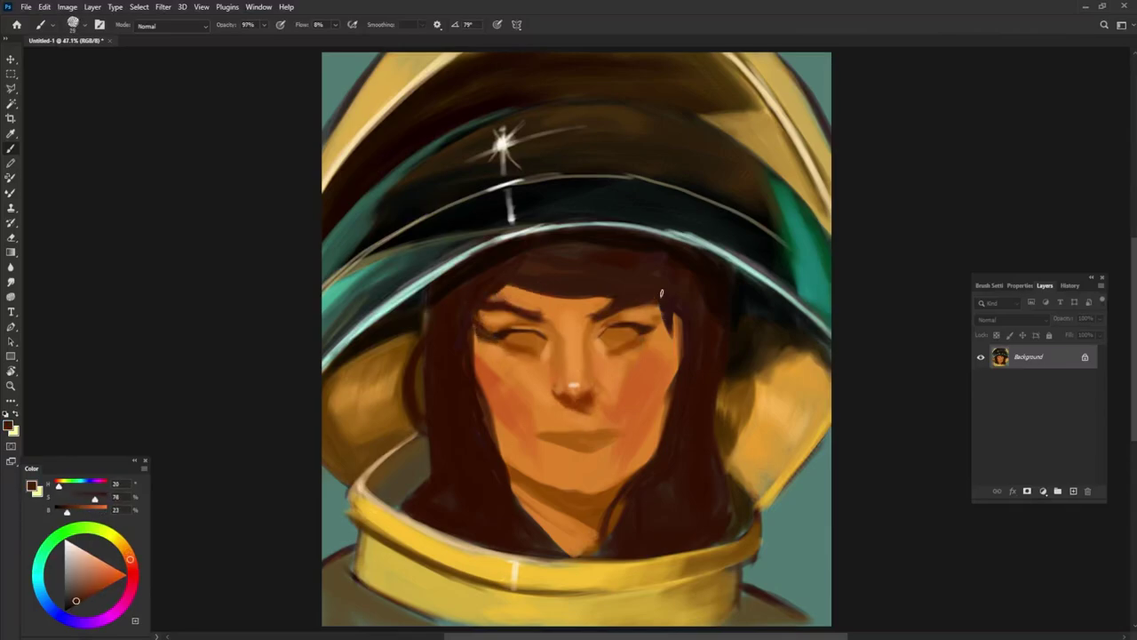
left_click_drag(683, 342, 671, 330)
left_click(536, 351, "alt")
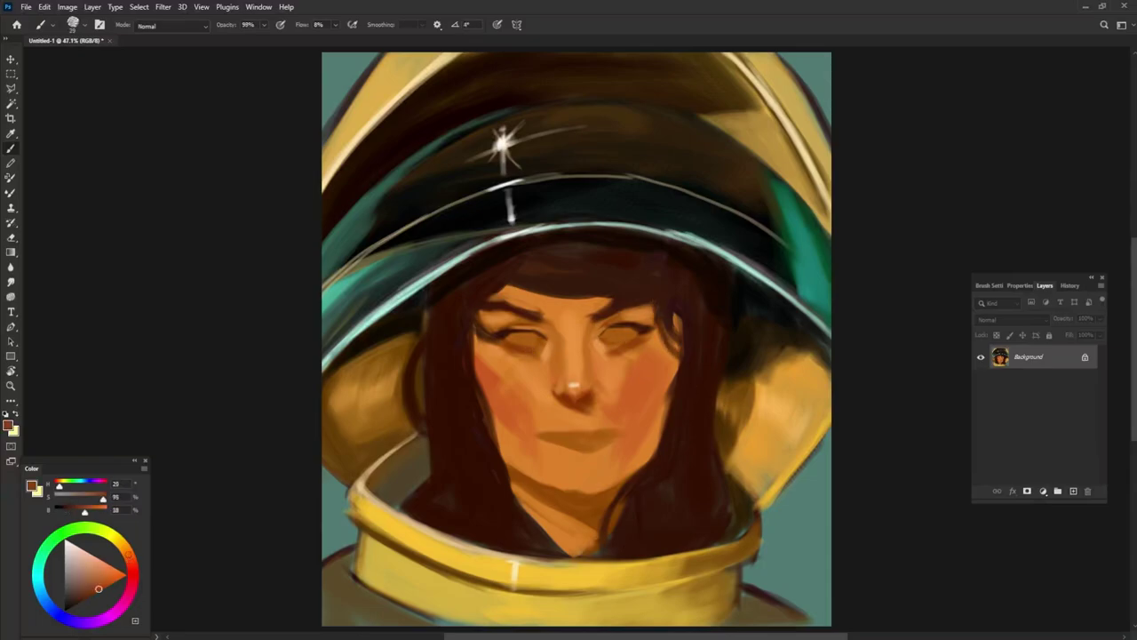
left_click(568, 357, "alt")
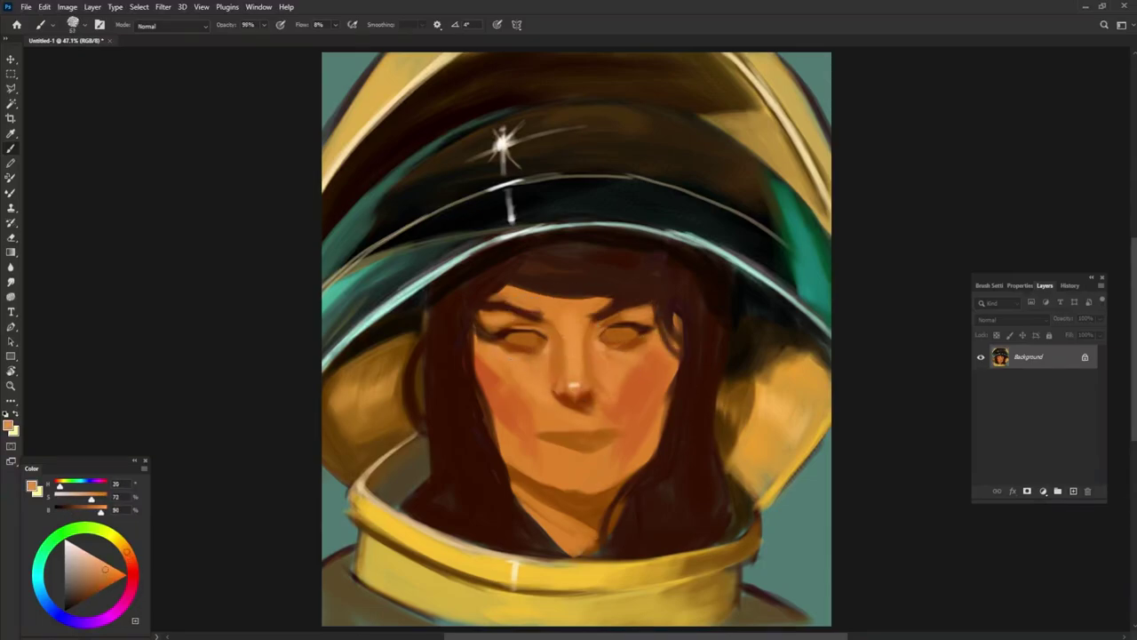
left_click(458, 373, "alt")
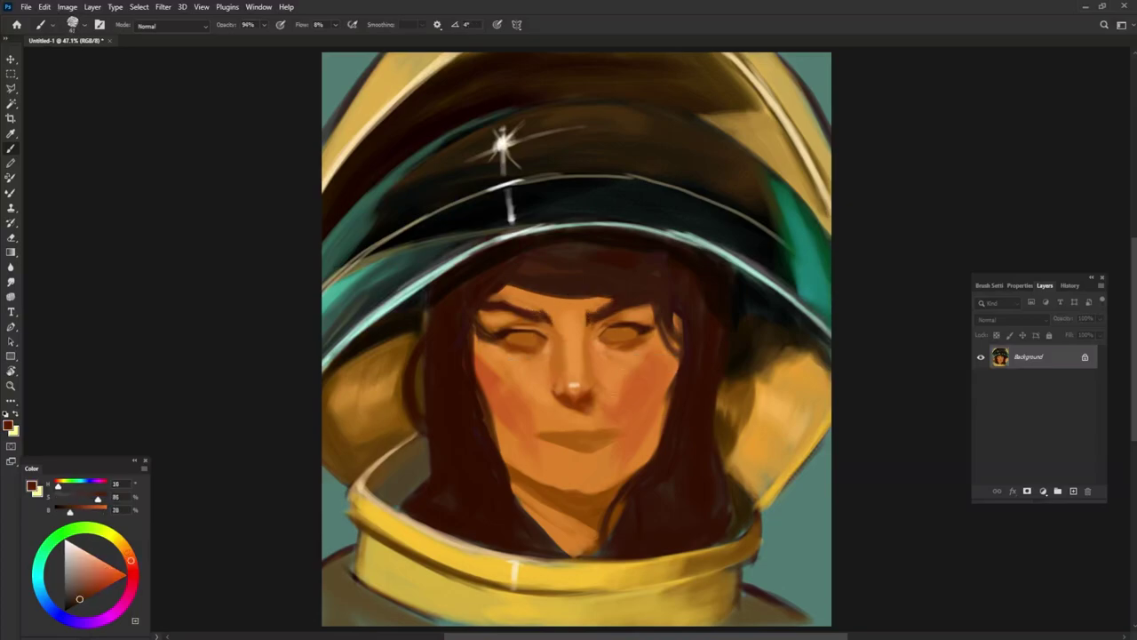
Step: Sample light and darker skin oranges for the eyes, then a dark red-brown for lips
left_click(587, 364, "alt")
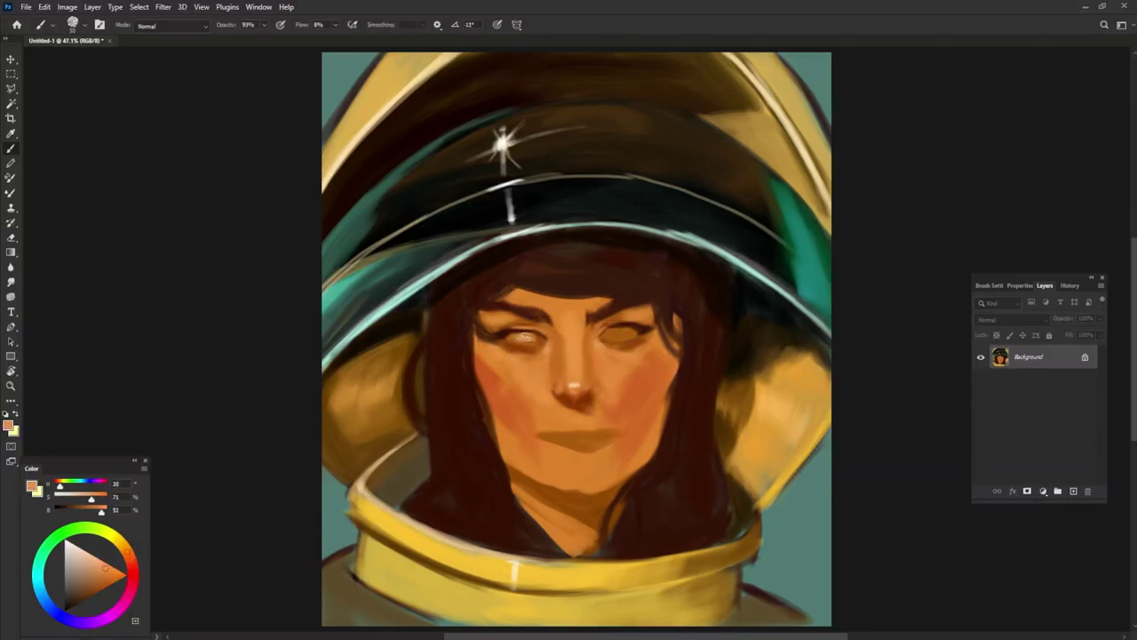
left_click(544, 338, "alt")
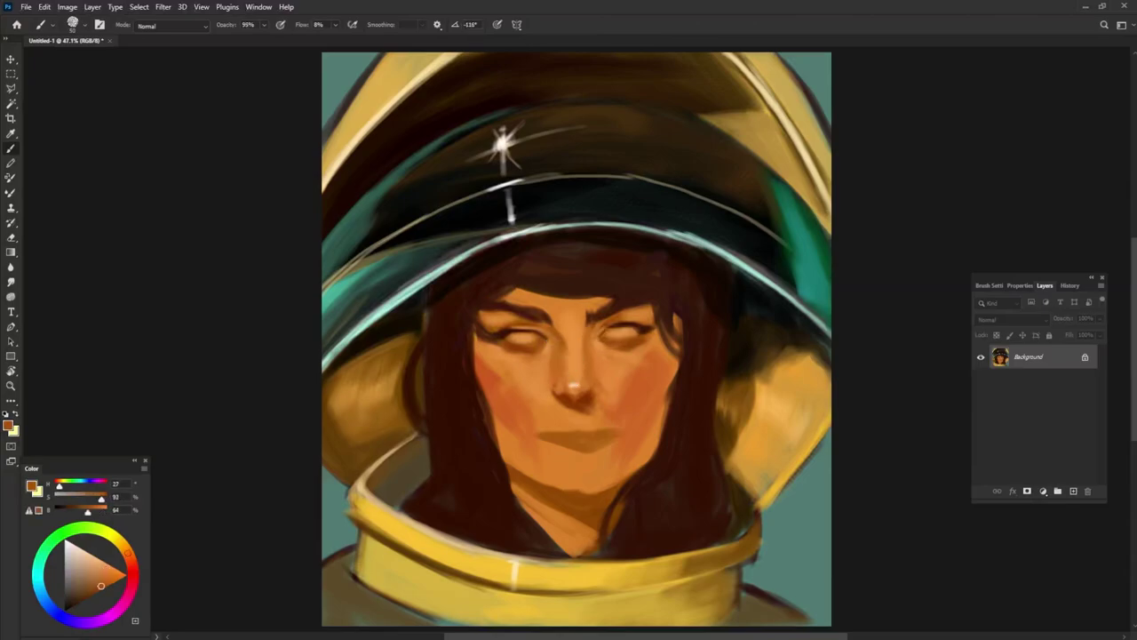
left_click(554, 362, "alt")
left_click(521, 373, "alt")
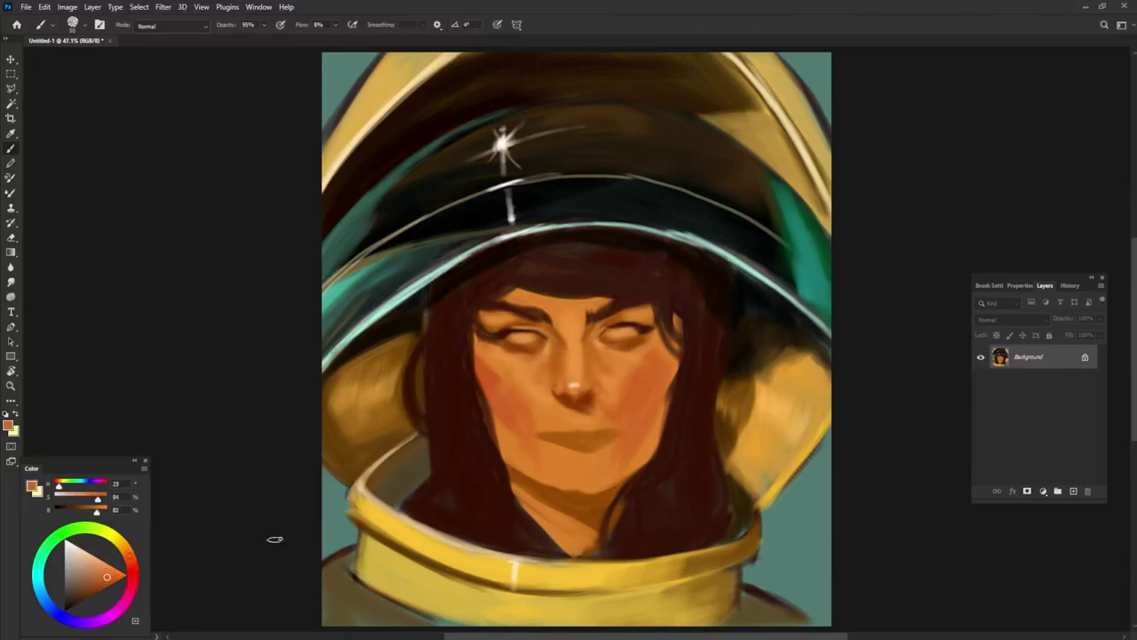
left_click(498, 414, "alt")
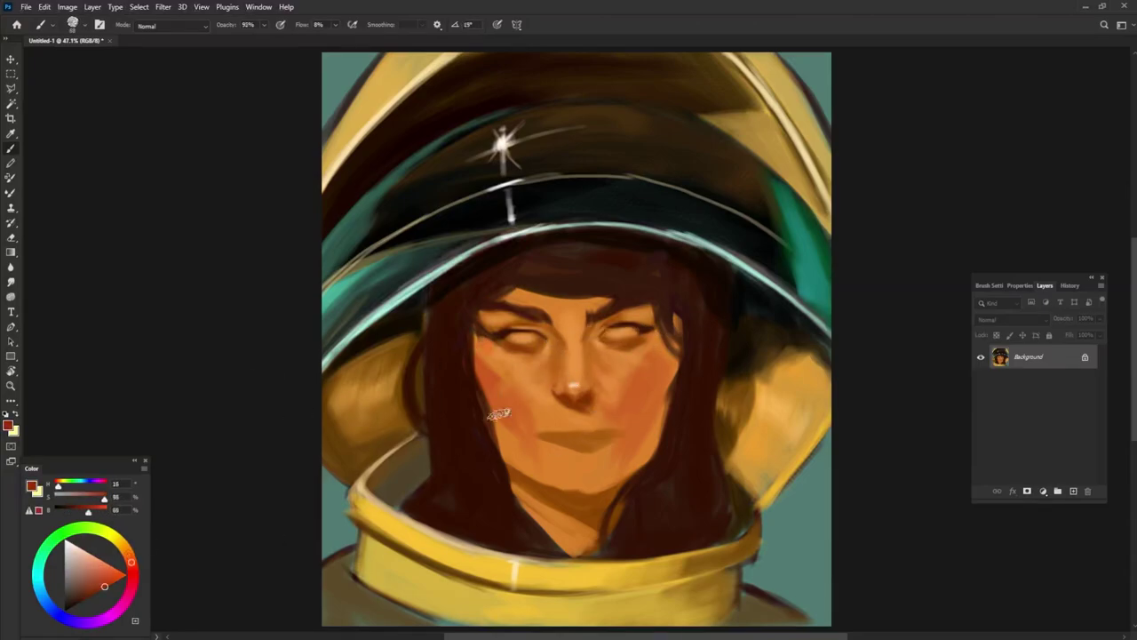
Step: Paint the upper lip dark red and sample peach and red-orange skin tones for the cheeks
left_click_drag(576, 422, 554, 430)
left_click_drag(104, 586, 79, 603)
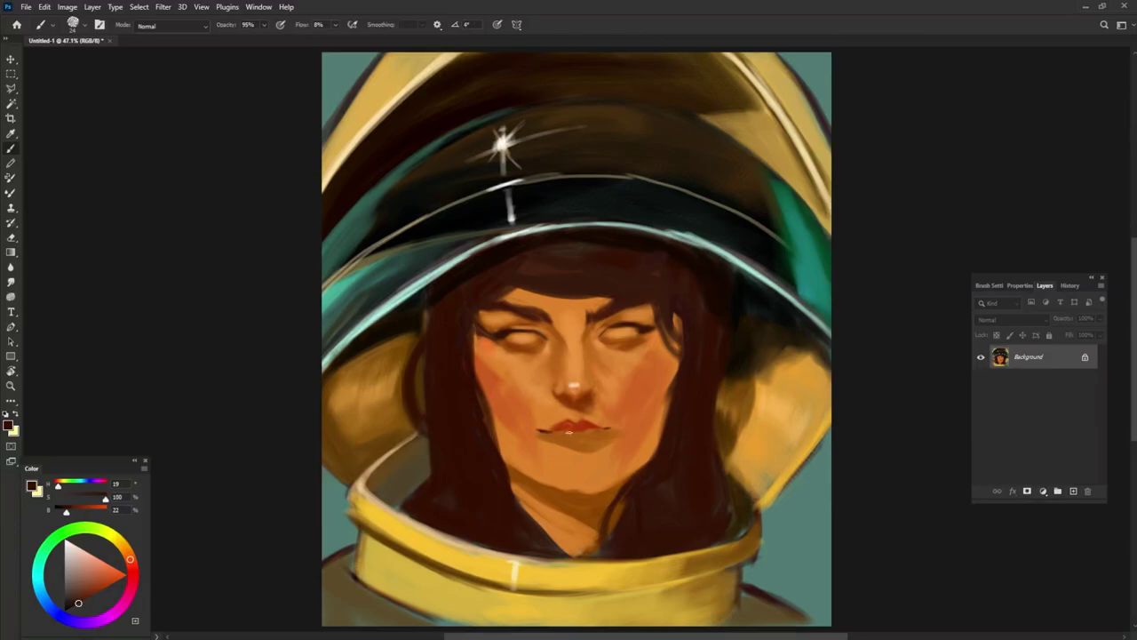
left_click(578, 414, "alt")
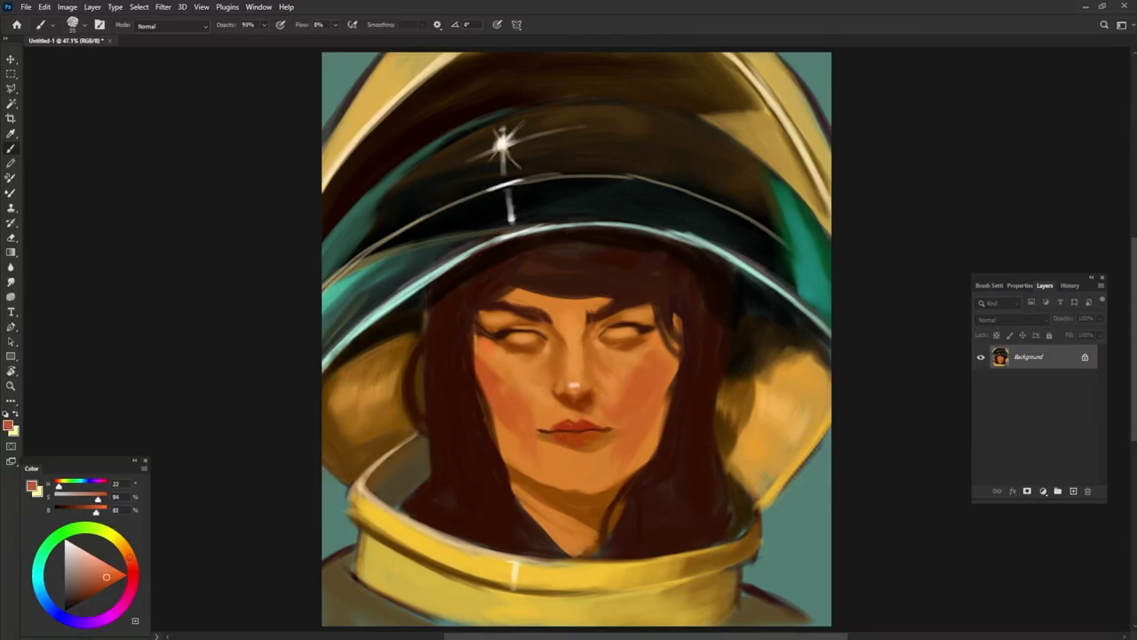
left_click(555, 404, "alt")
left_click(573, 460, "alt")
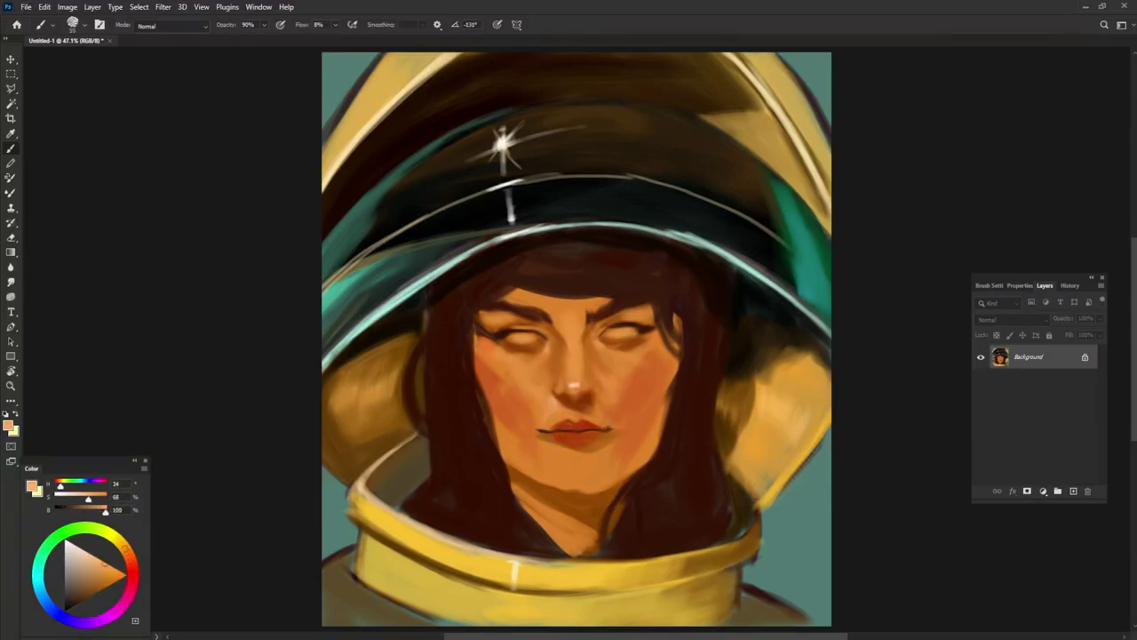
left_click(569, 411, "alt")
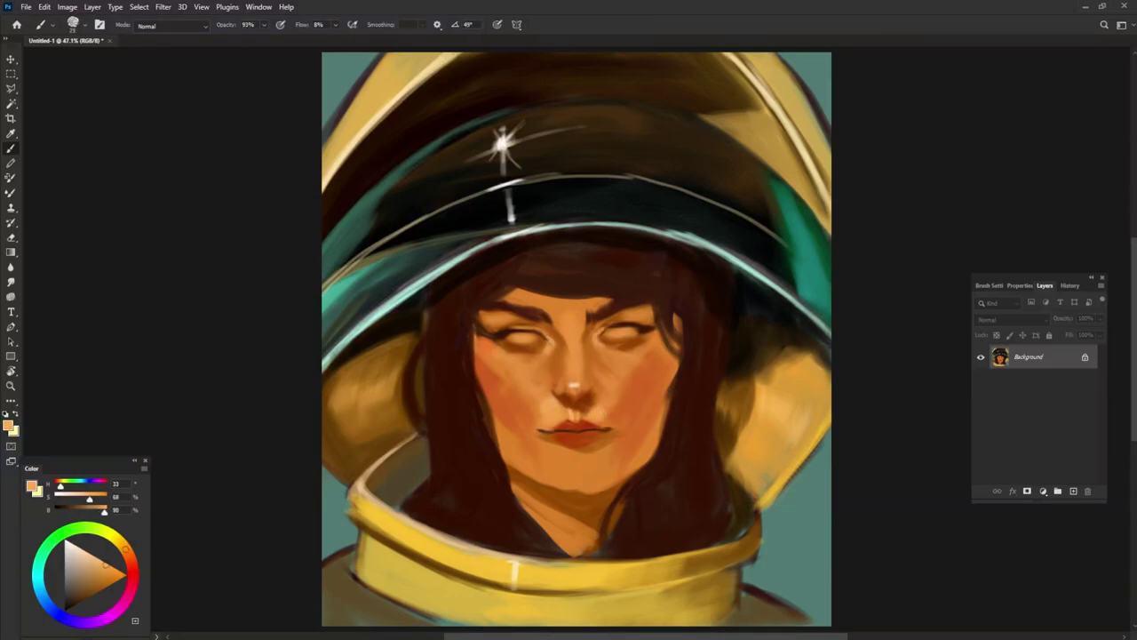
left_click(515, 400, "alt")
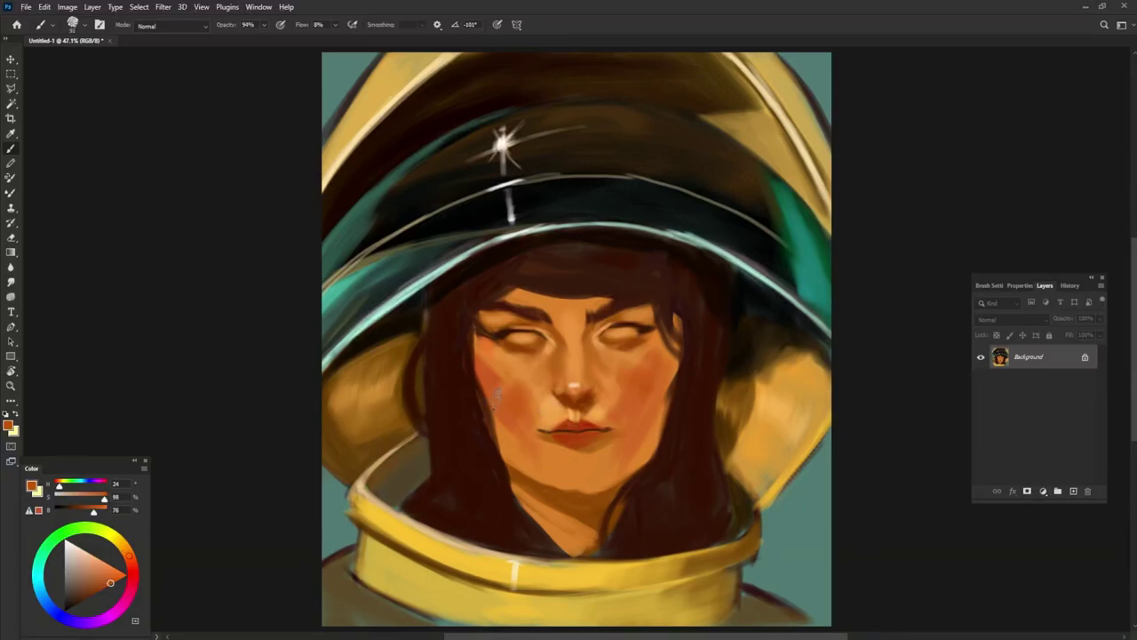
Step: Add light tan and dark brown strokes on the helmet's right side
left_click(756, 378, "alt")
left_click_drag(766, 360, 754, 416)
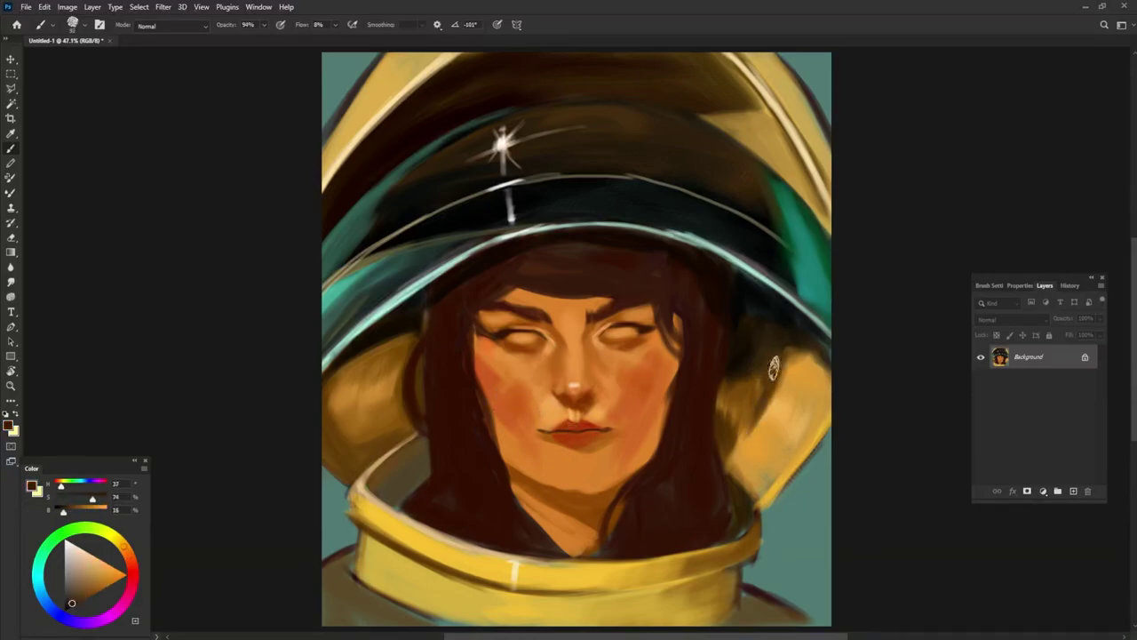
left_click(745, 410, "alt")
left_click_drag(751, 315, 754, 367)
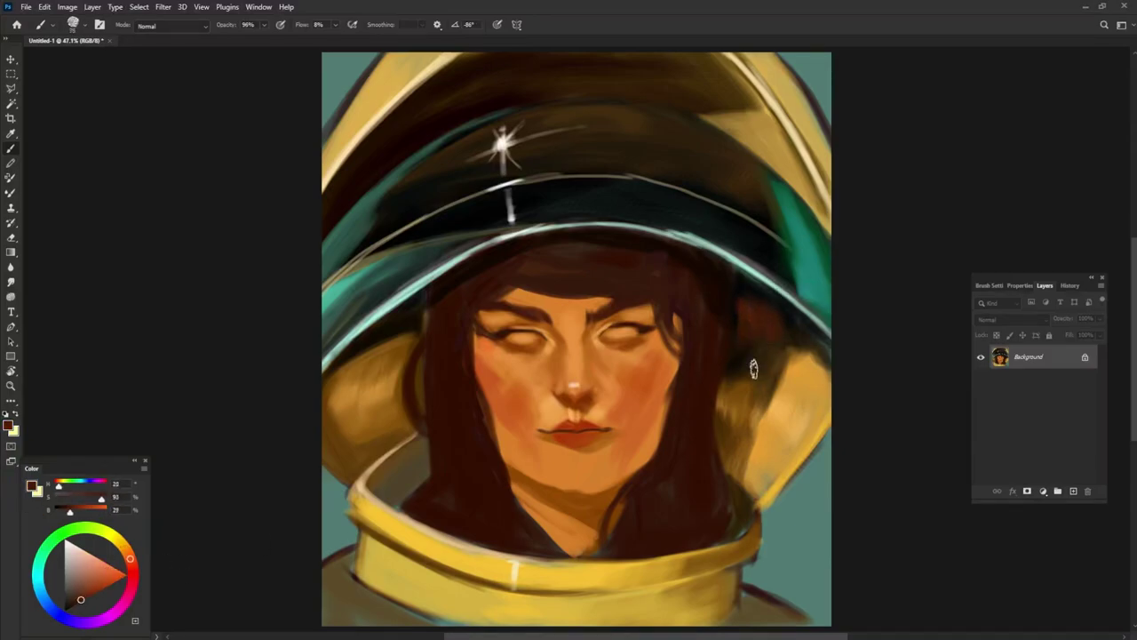
left_click(413, 515, "alt")
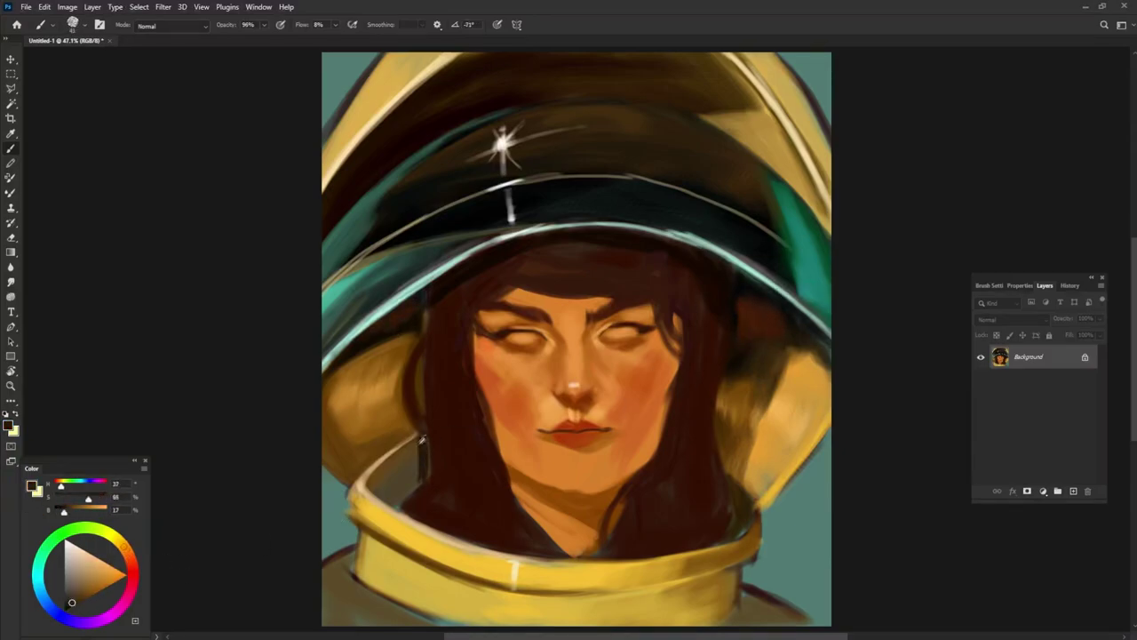
left_click(413, 484, "alt")
Step: Add a small dark hair stroke and sample skin and lip tones around the mouth
left_click(491, 468, "alt")
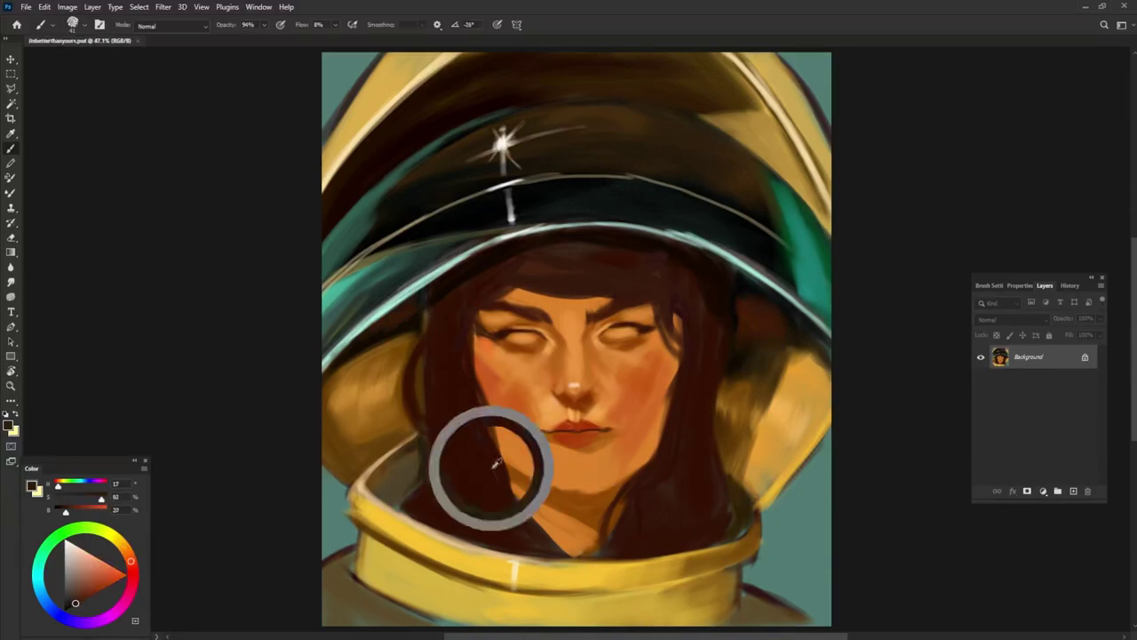
left_click_drag(484, 395, 486, 431)
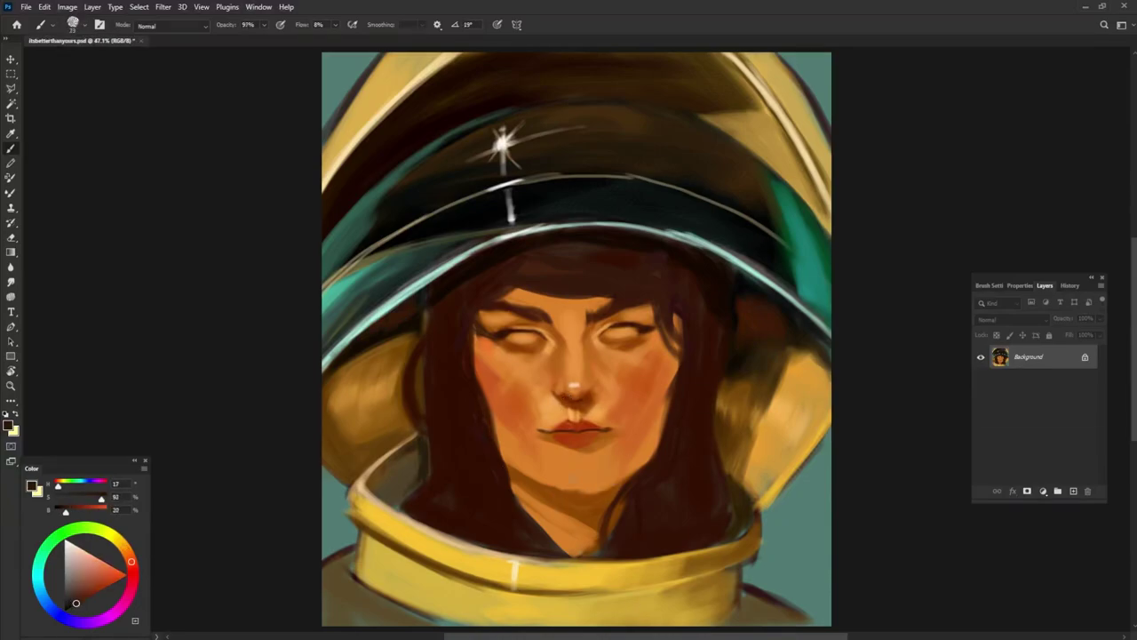
left_click(574, 388, "alt")
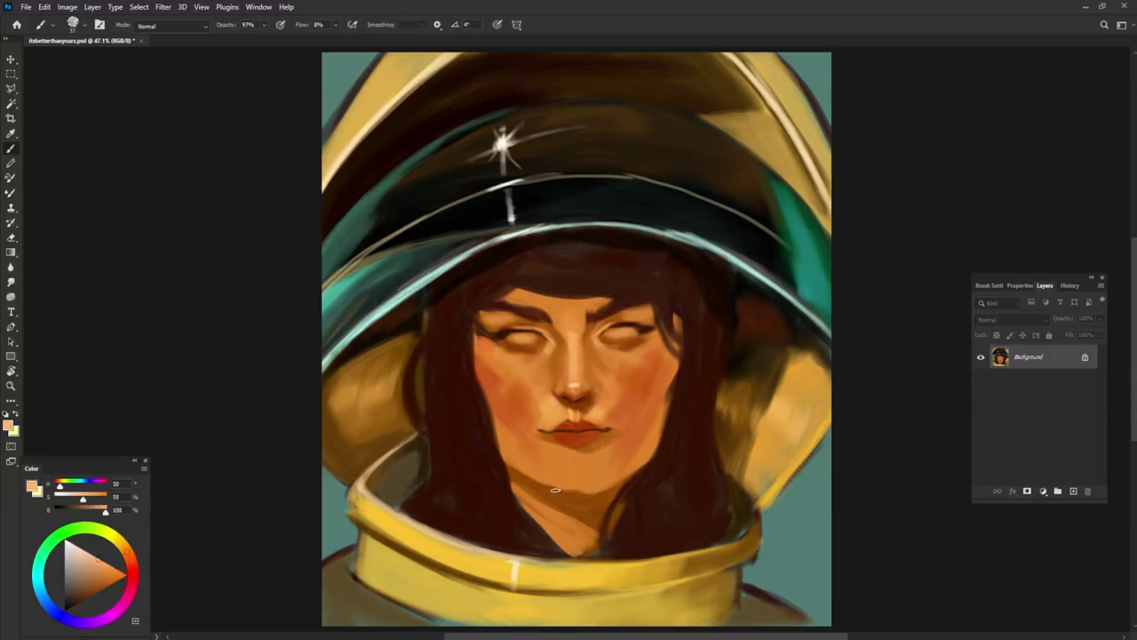
left_click(539, 422, "alt")
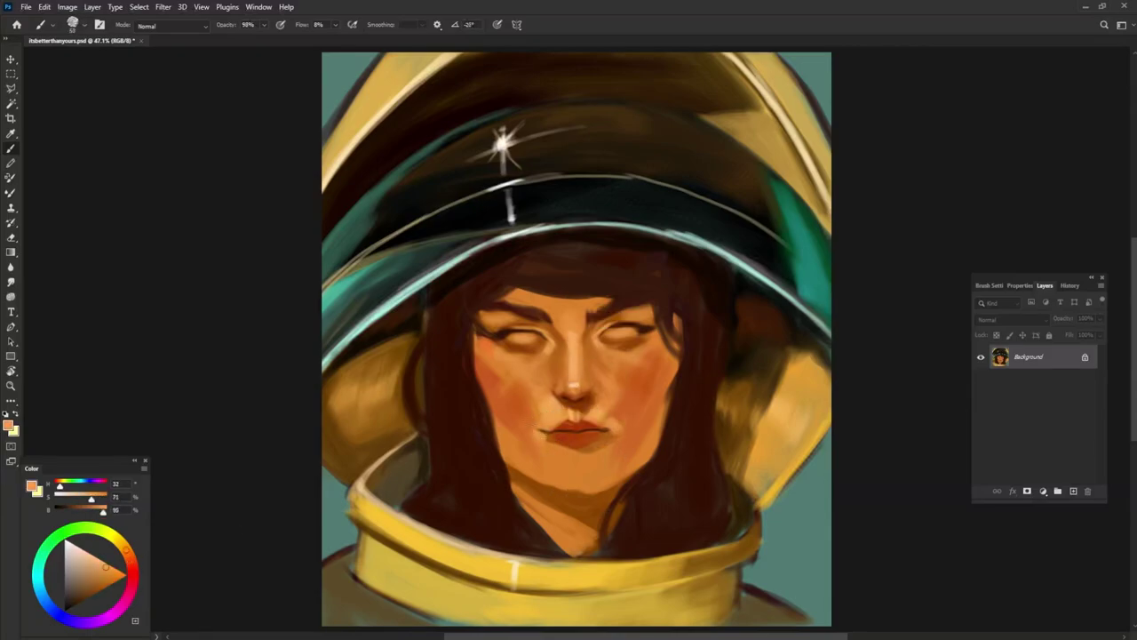
left_click(604, 444, "alt")
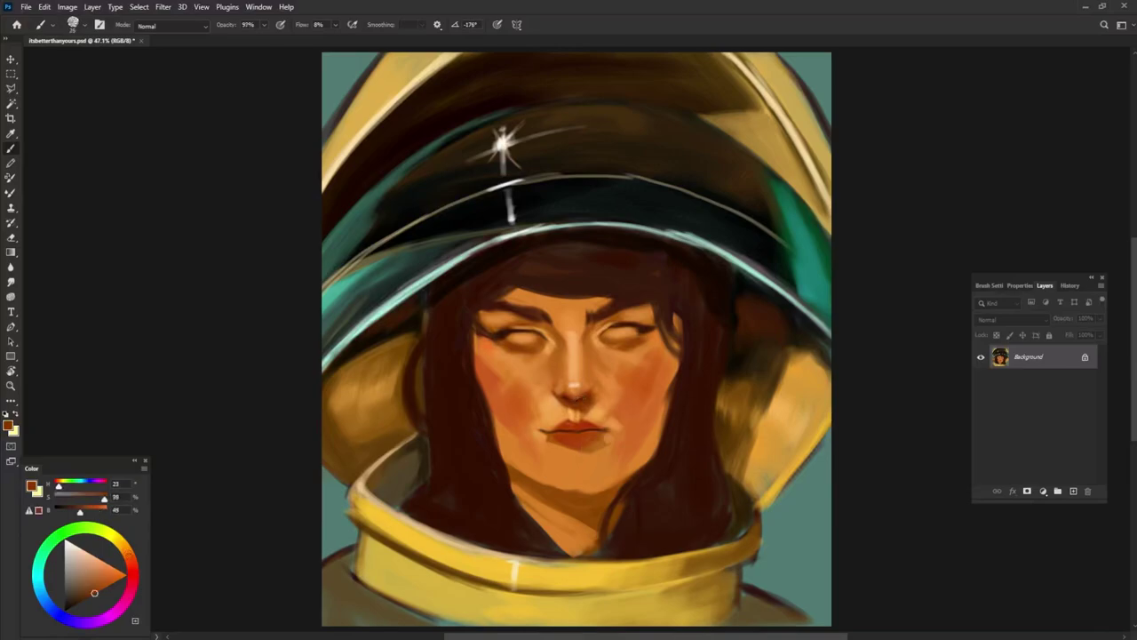
left_click(601, 436, "alt")
left_click(524, 418, "alt")
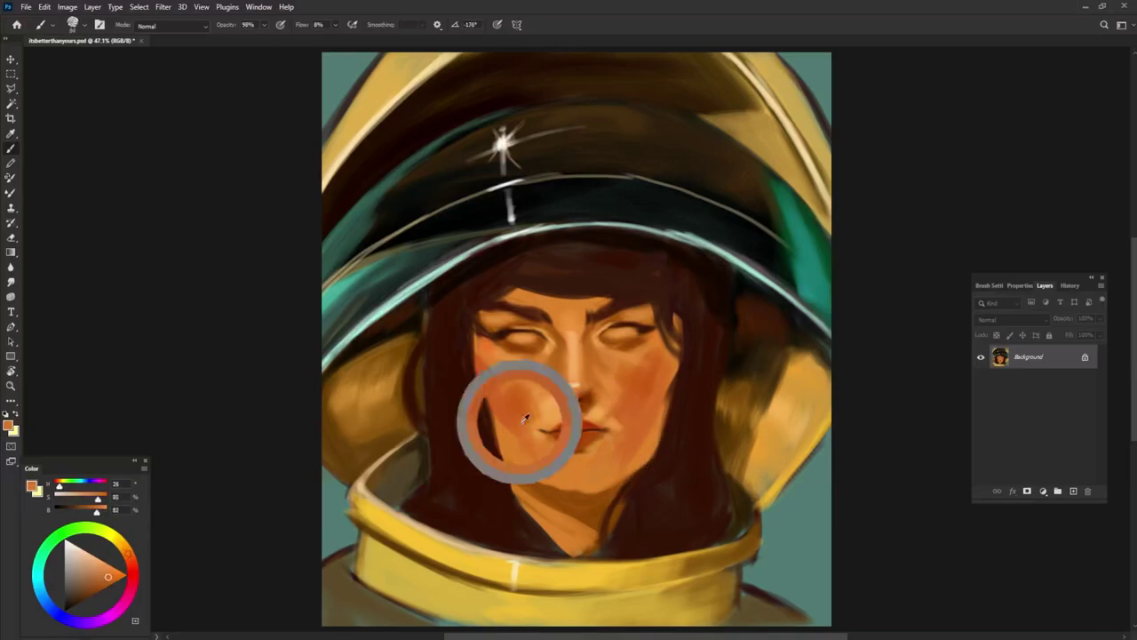
left_click(633, 426, "alt")
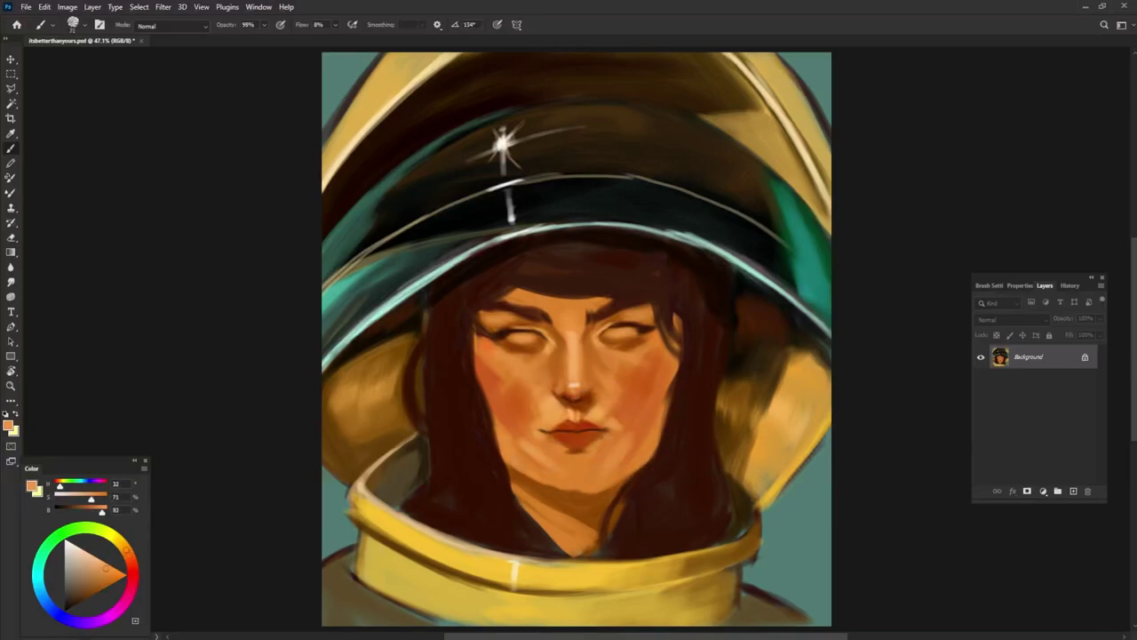
left_click(657, 444, "alt")
Step: Paint dark hair over both face edges, down the right jaw and across the jawline
left_click_drag(635, 471, 664, 427)
left_click_drag(677, 316, 645, 462)
left_click_drag(473, 293, 484, 373)
left_click_drag(476, 333, 517, 489)
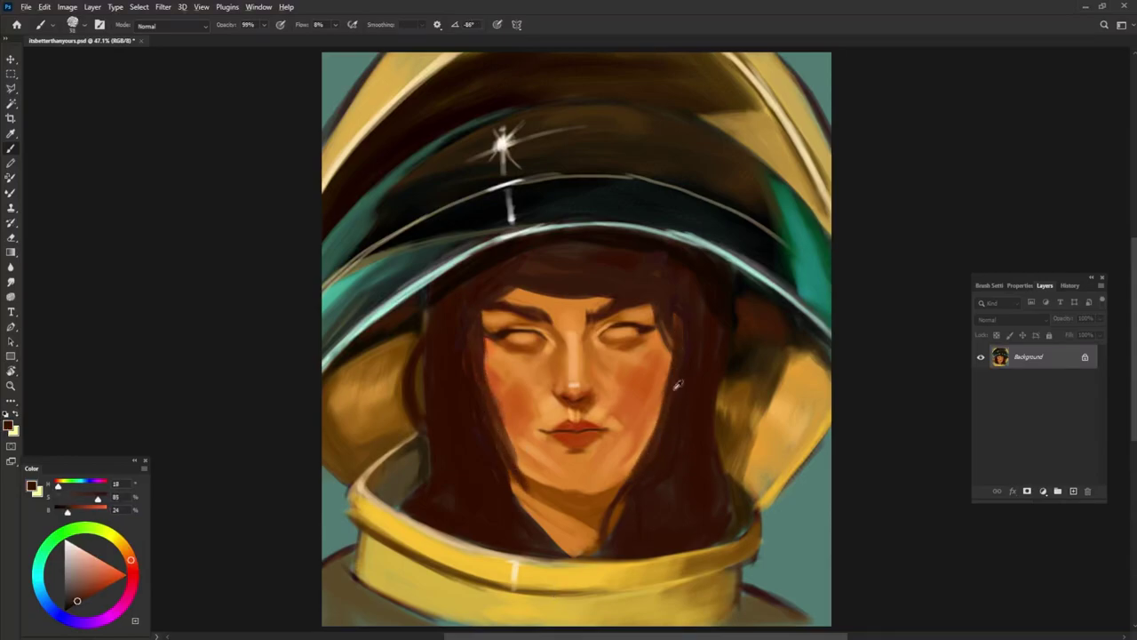
mouse_move(663, 382)
left_mouse_down()
mouse_move(655, 453)
mouse_move(576, 489)
left_mouse_up()
left_click(502, 436, "alt")
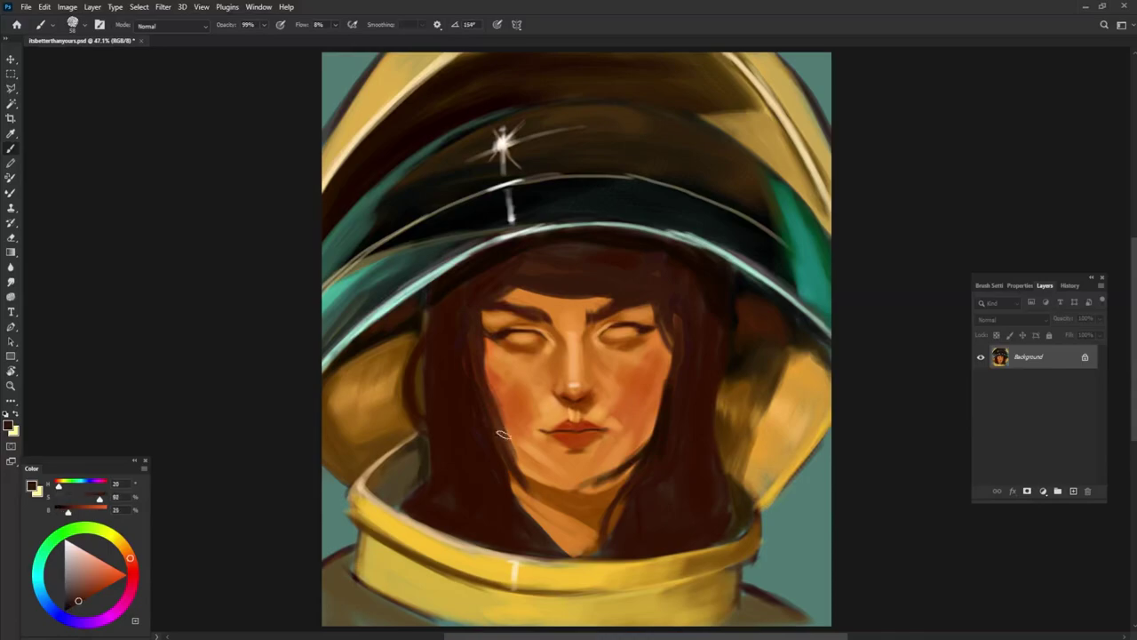
mouse_move(504, 440)
left_mouse_down()
mouse_move(573, 480)
mouse_move(624, 469)
left_mouse_up()
Step: Darken the chin and right neck edge, then cover the chin with orange skin tone
left_click(671, 453, "alt")
mouse_move(651, 431)
left_mouse_down()
mouse_move(607, 472)
mouse_move(610, 521)
left_mouse_up()
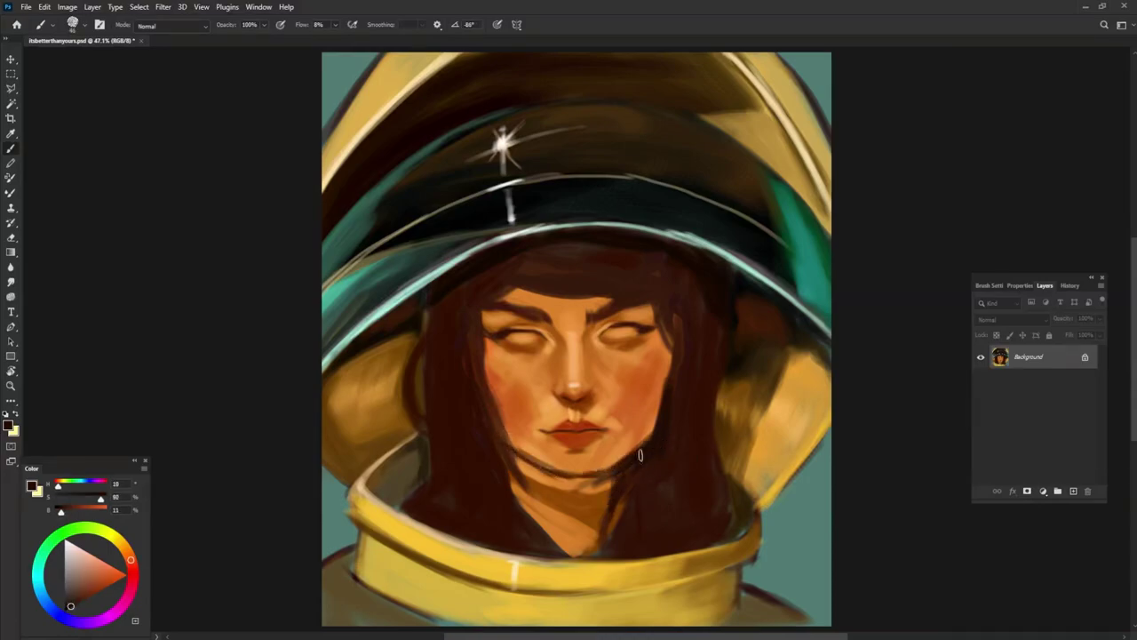
left_click_drag(636, 453, 607, 536)
left_click(570, 480, "alt")
mouse_move(524, 463)
left_mouse_down()
mouse_move(603, 480)
mouse_move(591, 464)
left_mouse_up()
Step: Paint dark brown hair strokes along the right jaw, right cheek edge and left hair edge
key("5")
left_click(647, 417, "alt")
left_click_drag(656, 405, 613, 471)
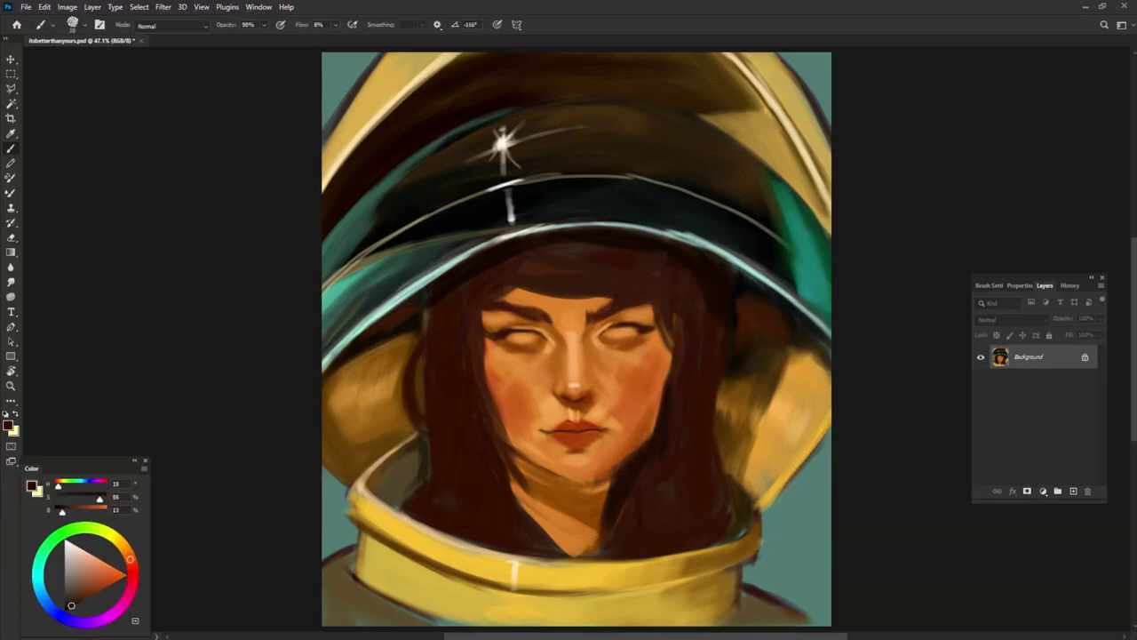
left_click(651, 428, "alt")
key("9")
key("2")
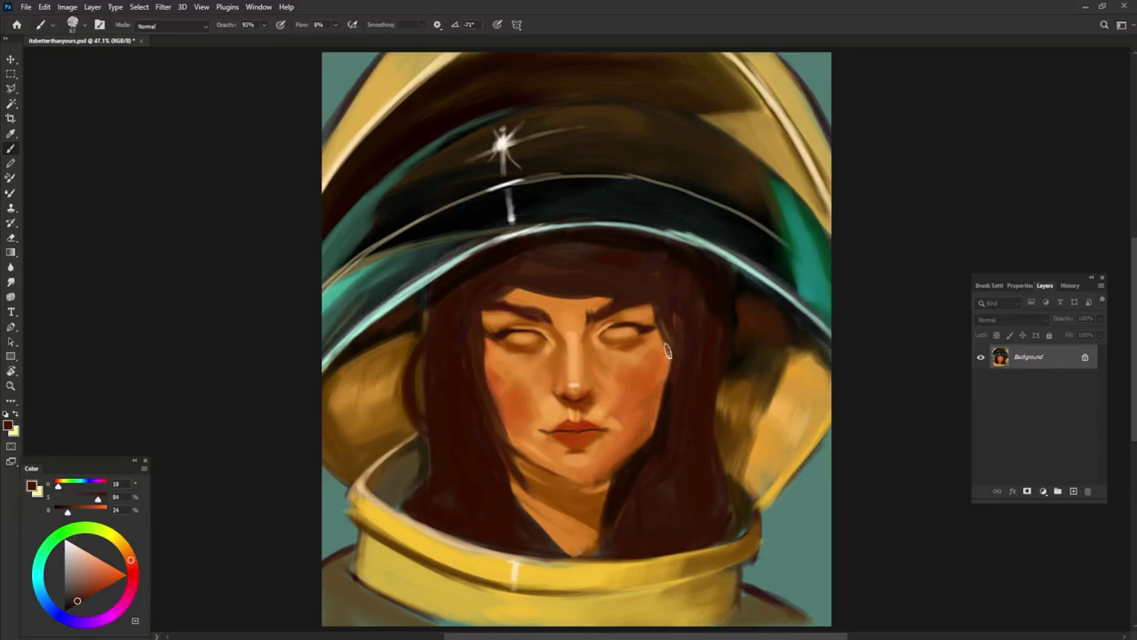
left_click_drag(667, 353, 663, 389)
left_click(511, 484, "alt")
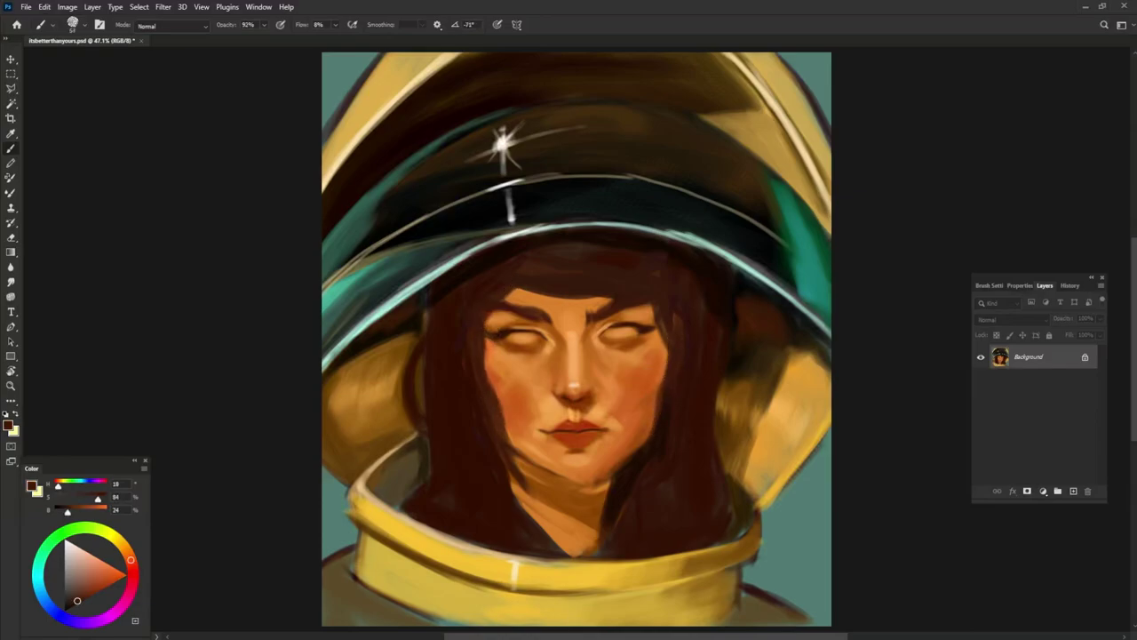
left_click_drag(511, 484, 529, 525)
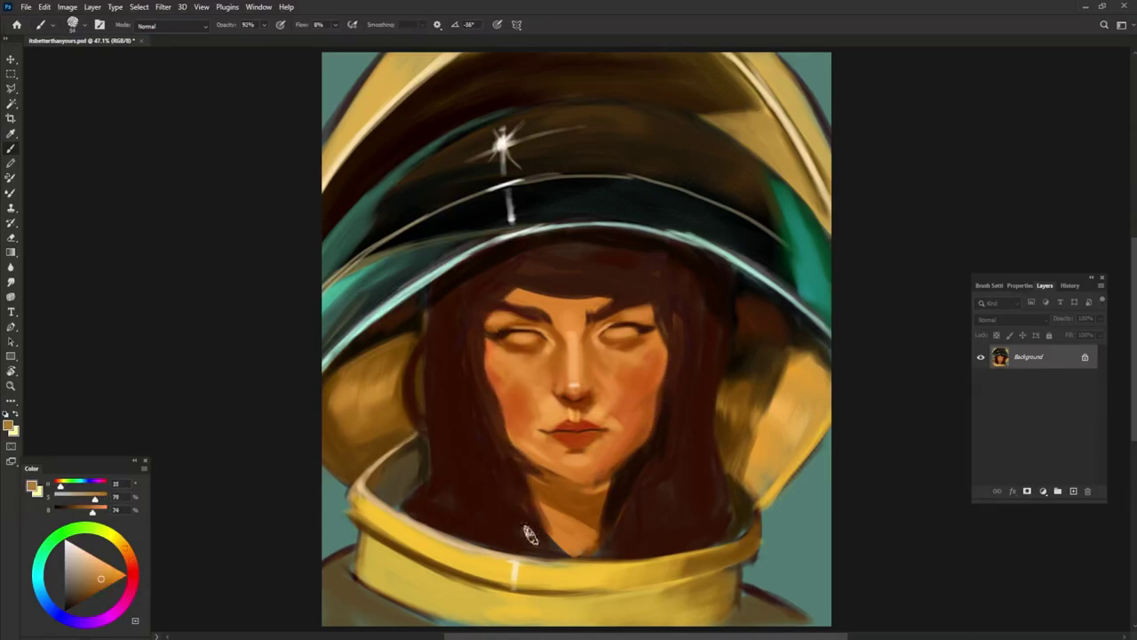
Step: Add reddish strands across the forehead hair and darken the side hair strands
left_click(490, 407, "alt")
left_click_drag(511, 272, 601, 268)
left_click_drag(453, 391, 455, 448)
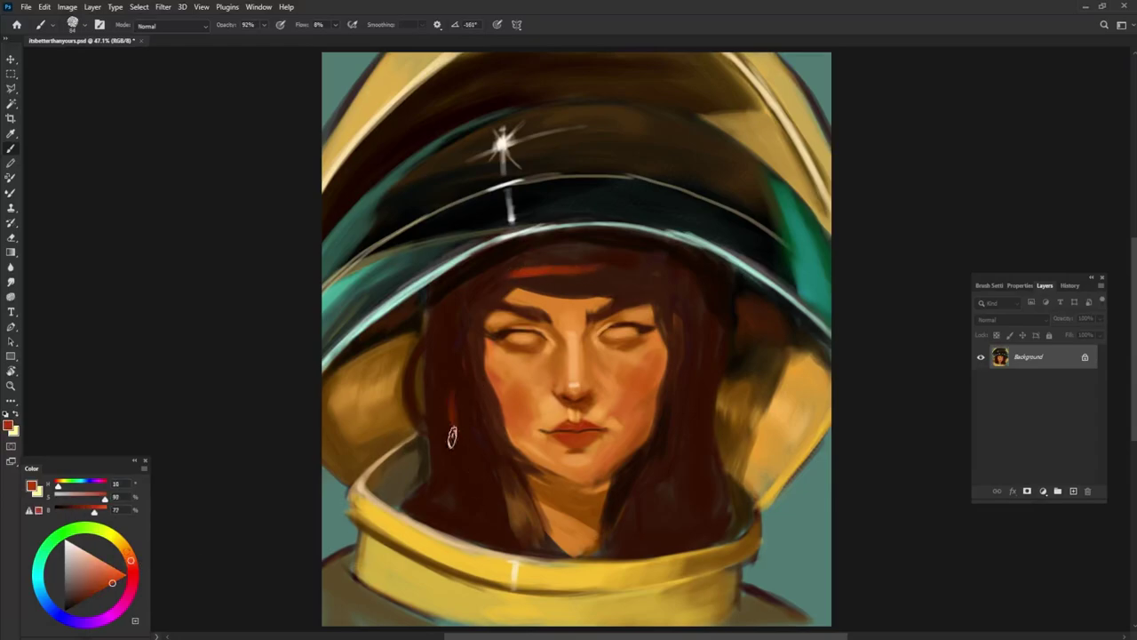
left_click_drag(476, 349, 444, 416)
left_click_drag(698, 354, 686, 436)
left_click(693, 400, "alt")
left_click_drag(445, 325, 448, 406)
left_click_drag(507, 272, 475, 287)
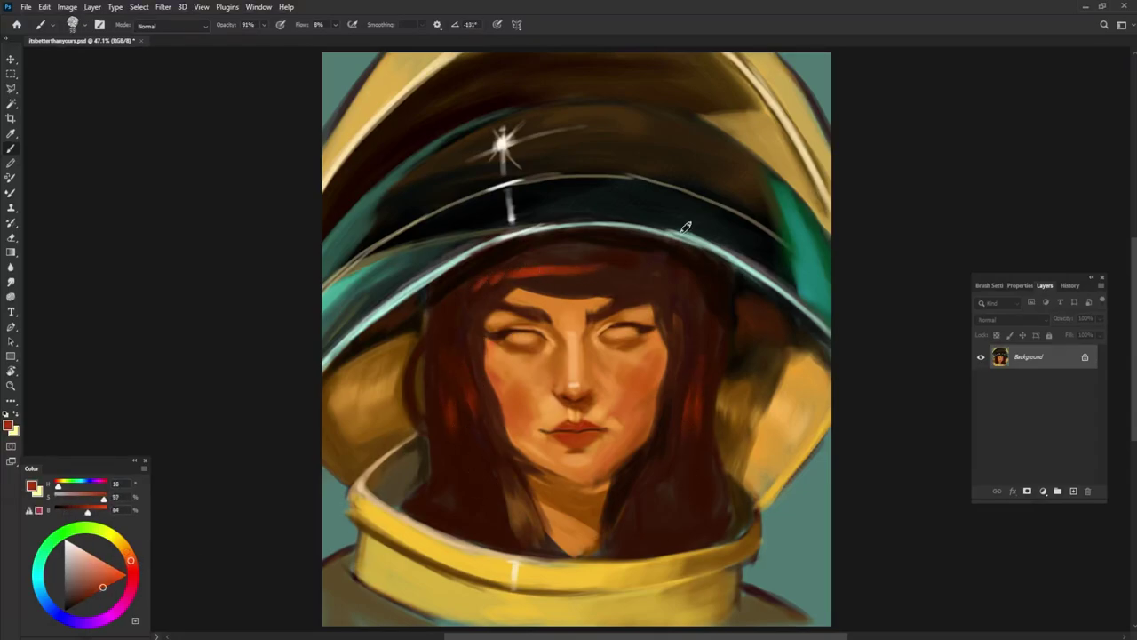
left_click_drag(469, 503, 444, 391)
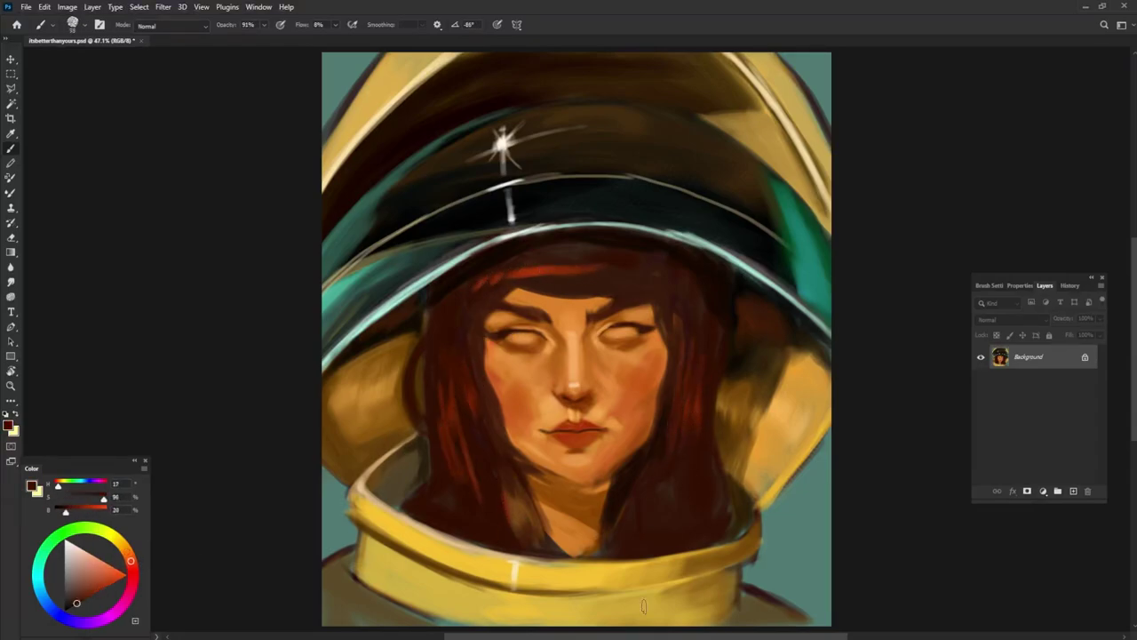
Step: Paint a light peach highlight on the neck below the chin
left_click(729, 495, "alt")
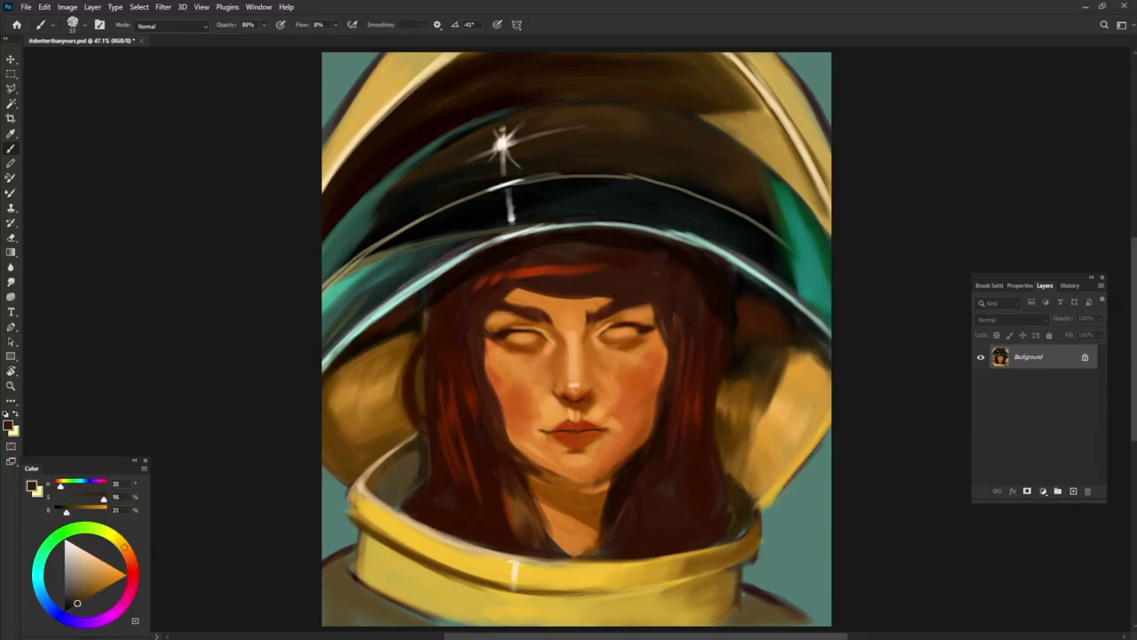
left_click(631, 471, "alt")
left_click(581, 481, "alt")
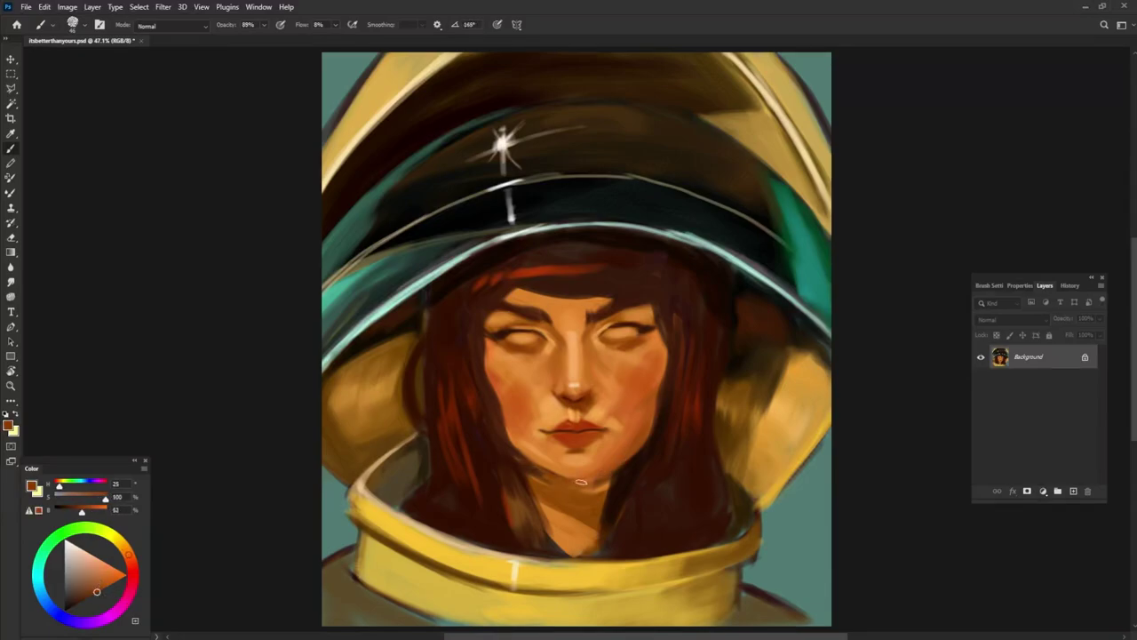
left_click(579, 500, "alt")
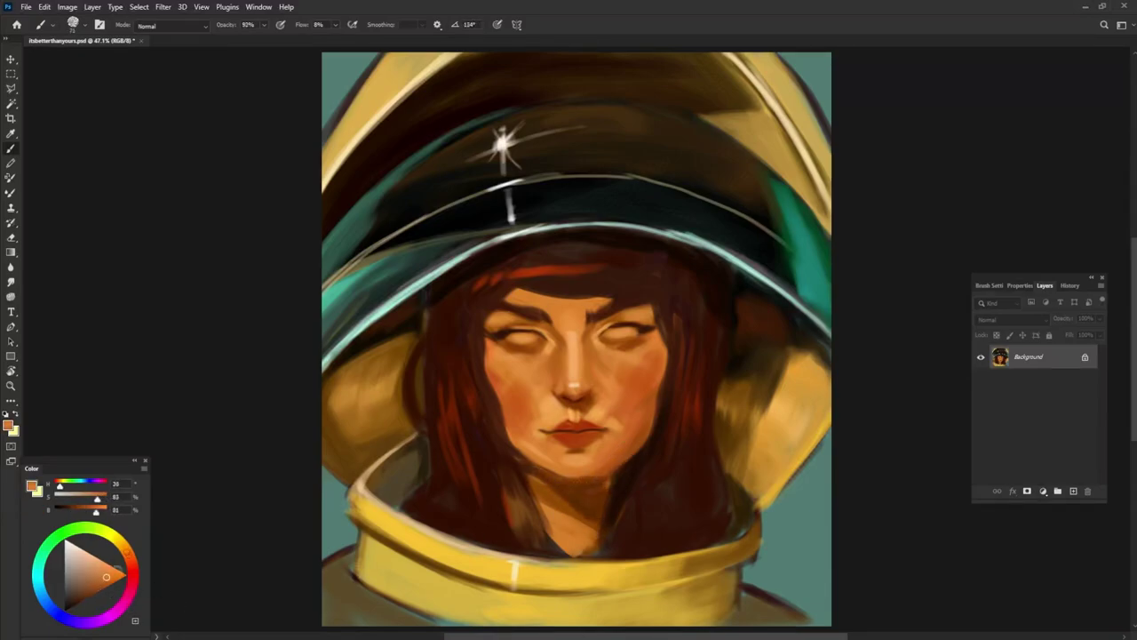
left_click_drag(551, 502, 569, 544)
left_click(671, 404, "alt")
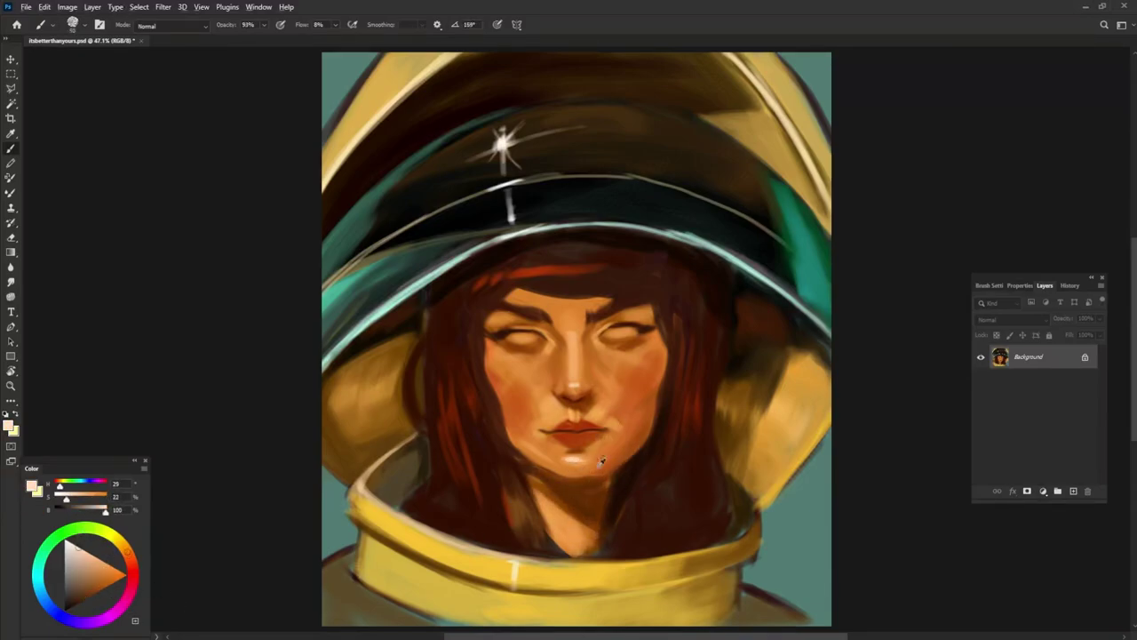
left_click(578, 479, "alt")
Step: Darken the hair beside the neck with a dark reddish brown
left_click(699, 292, "alt")
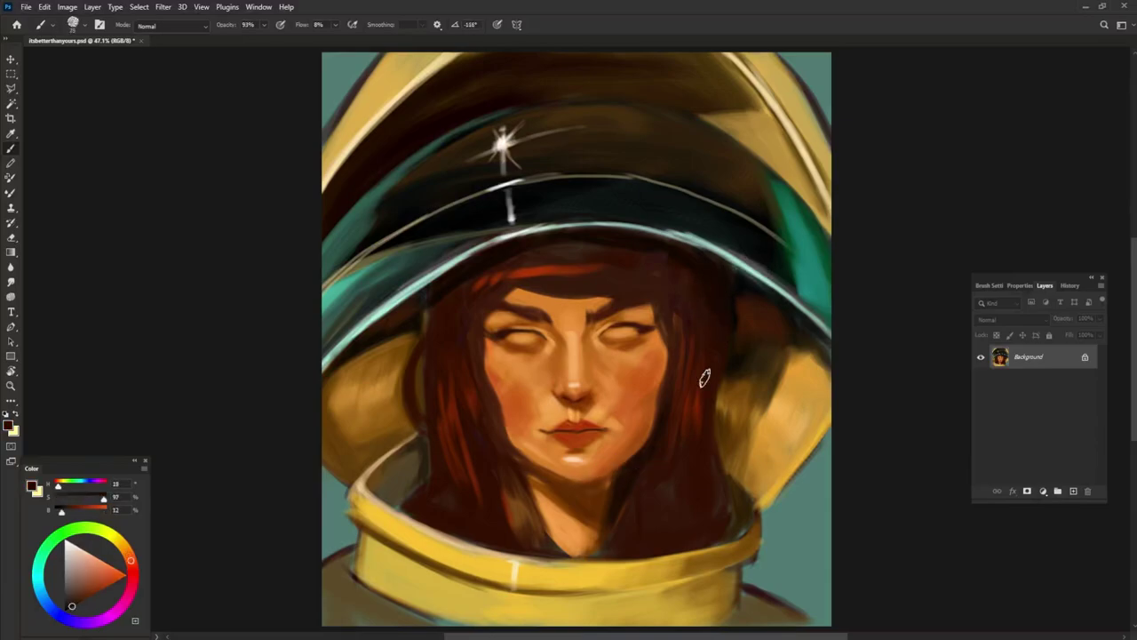
left_click(744, 293, "alt")
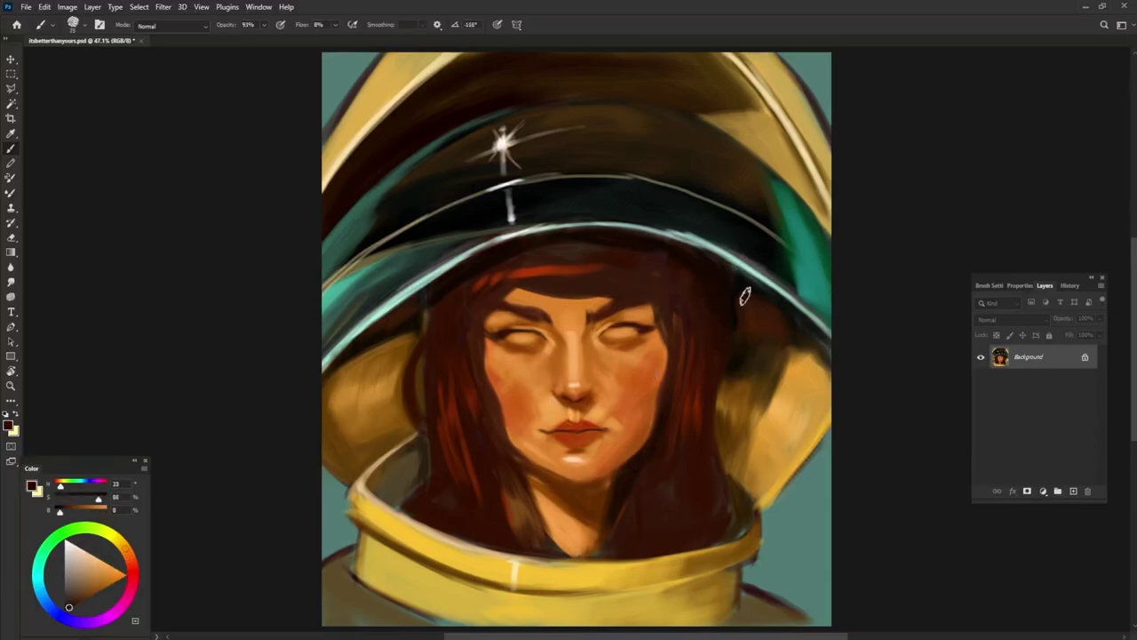
left_click(782, 330, "alt")
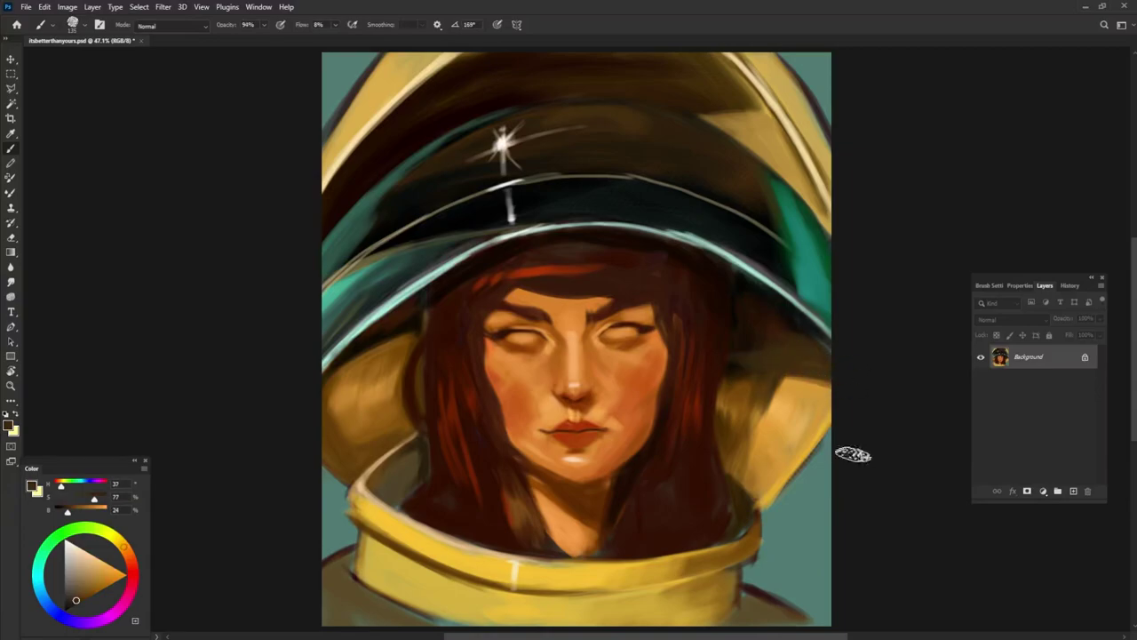
left_click(809, 364, "alt")
left_click(355, 374, "alt")
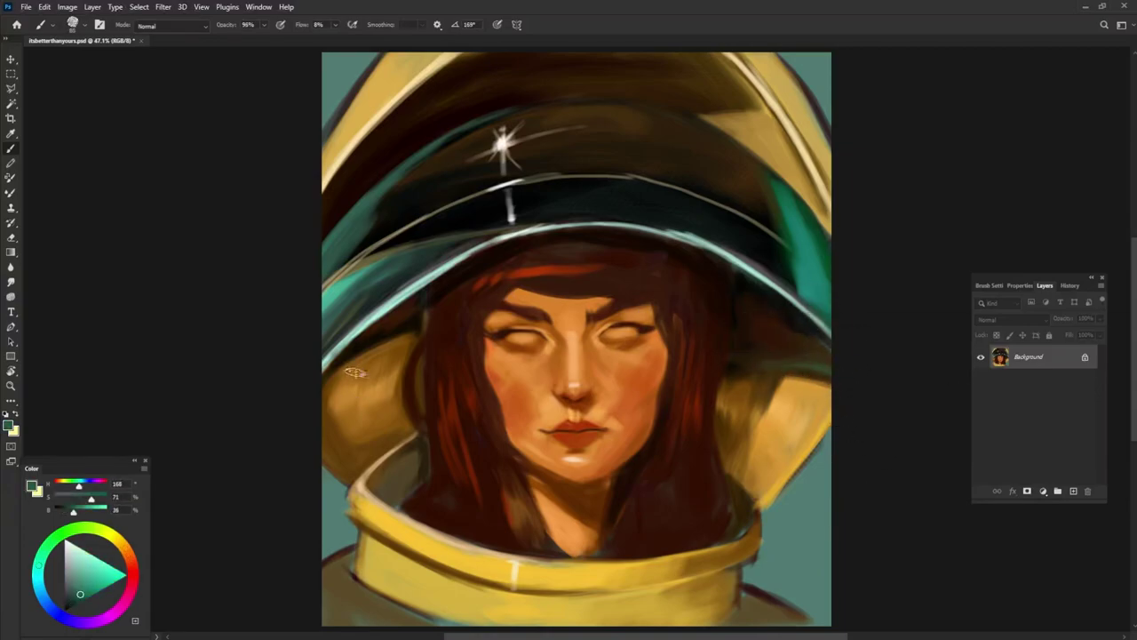
left_click(394, 334, "alt")
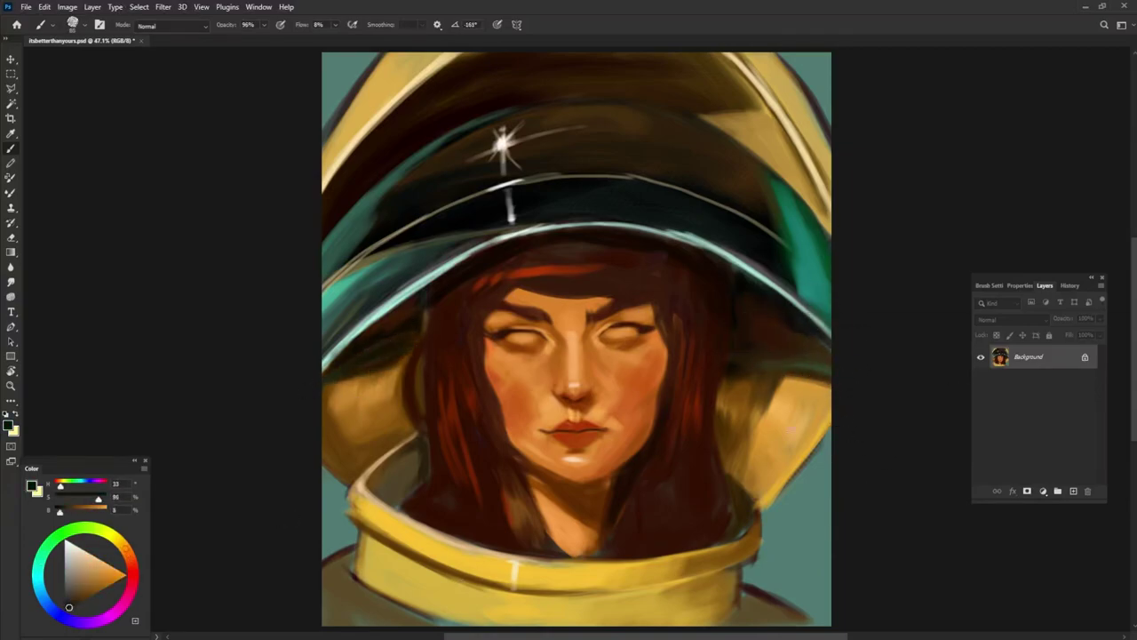
left_click(699, 478, "alt")
left_click_drag(614, 500, 602, 543)
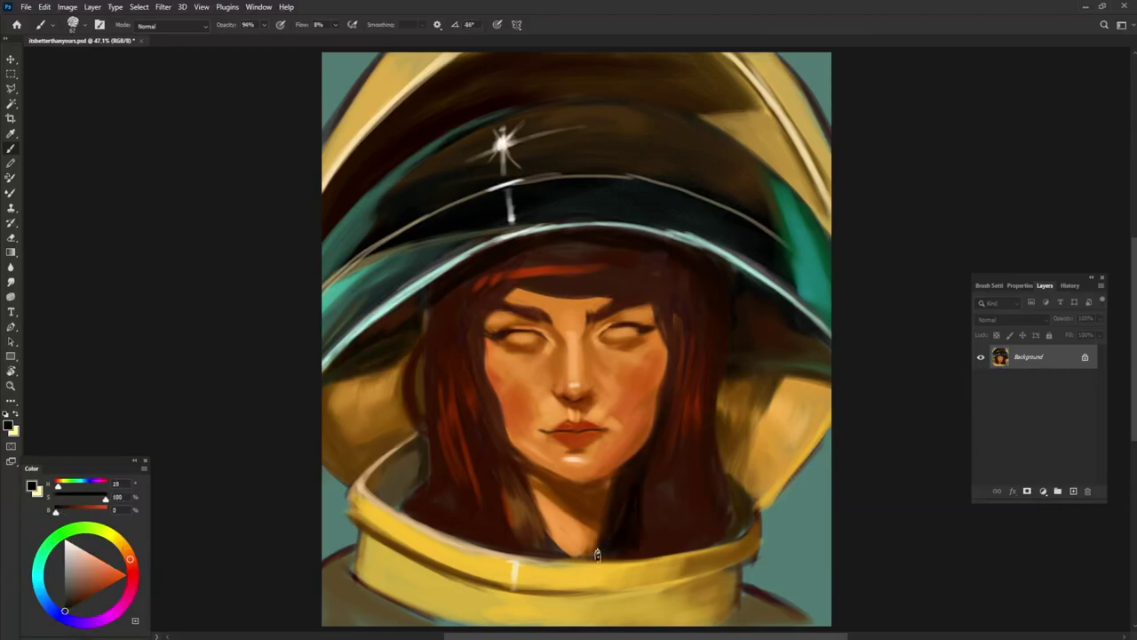
left_click(660, 472, "alt")
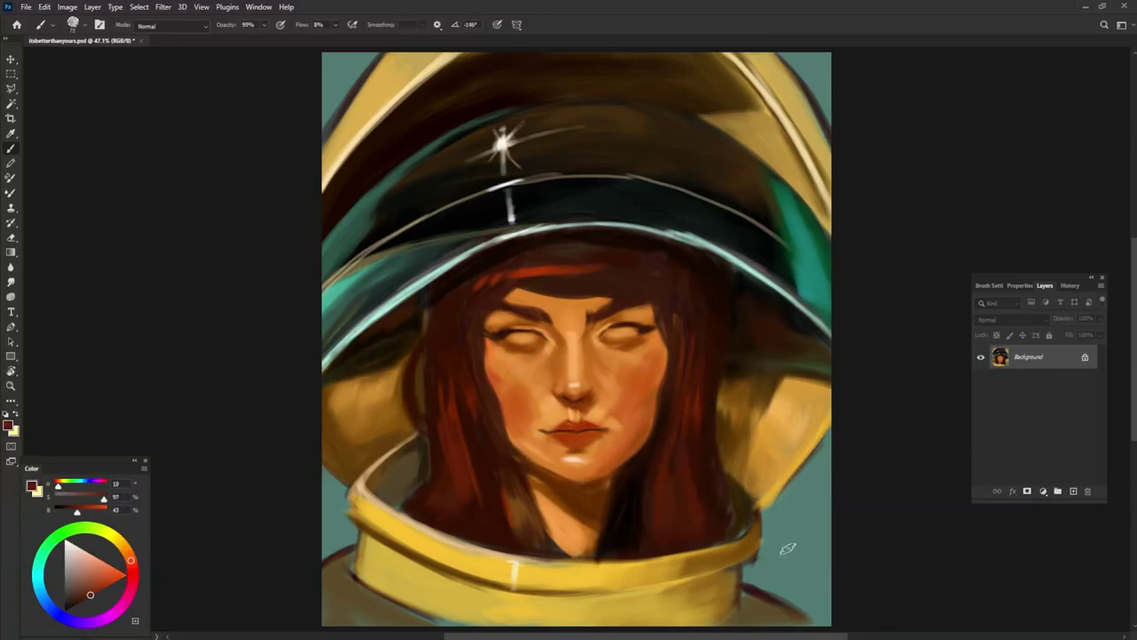
Step: Paint near-black bangs across the forehead and touch up the right eyebrow
left_click(427, 398, "alt")
left_click_drag(544, 289, 587, 266)
mouse_move(511, 242)
left_mouse_down()
mouse_move(604, 271)
mouse_move(607, 308)
left_mouse_up()
left_click(622, 298, "alt")
left_click(639, 291, "alt")
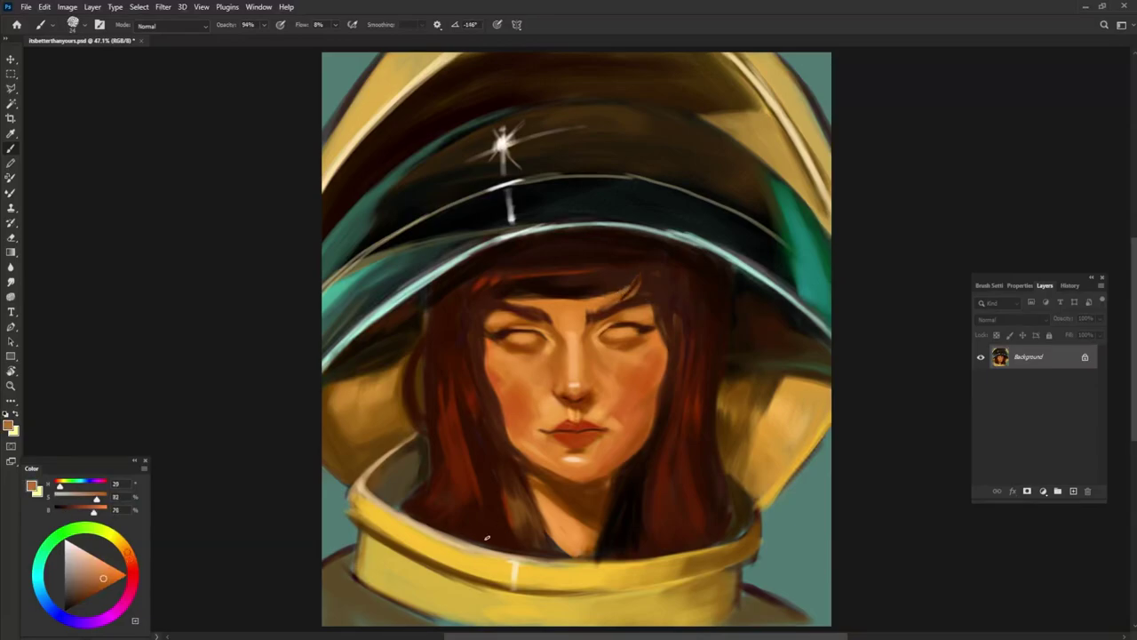
Step: Sample hair, lip and skin tones from the painting to find suit and helmet colours
left_click(519, 301, "alt")
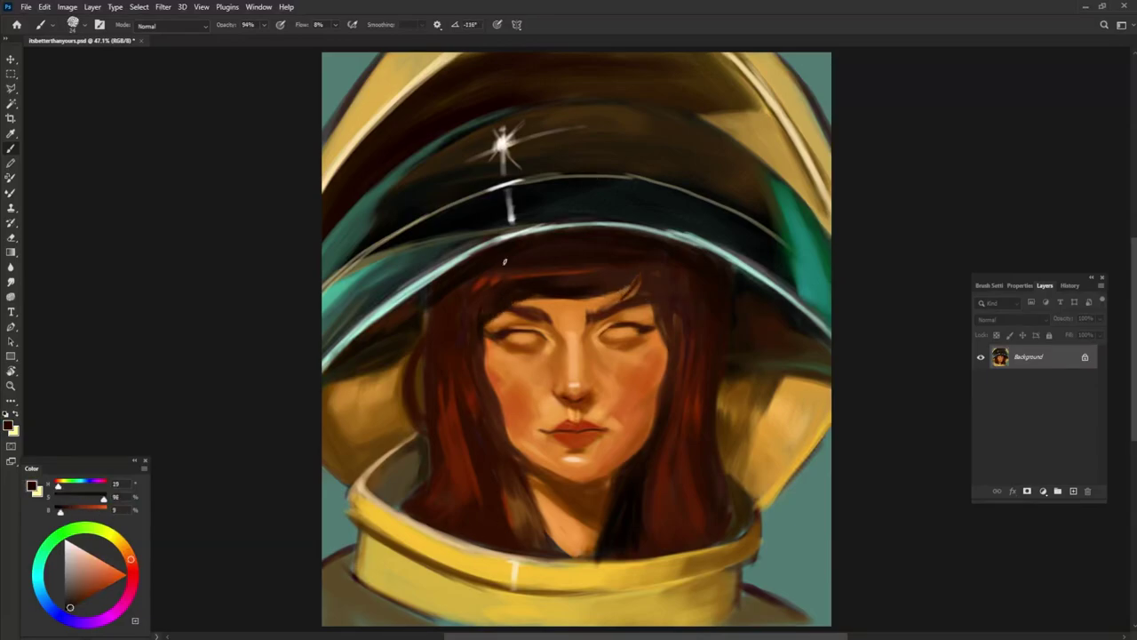
left_click(731, 311, "alt")
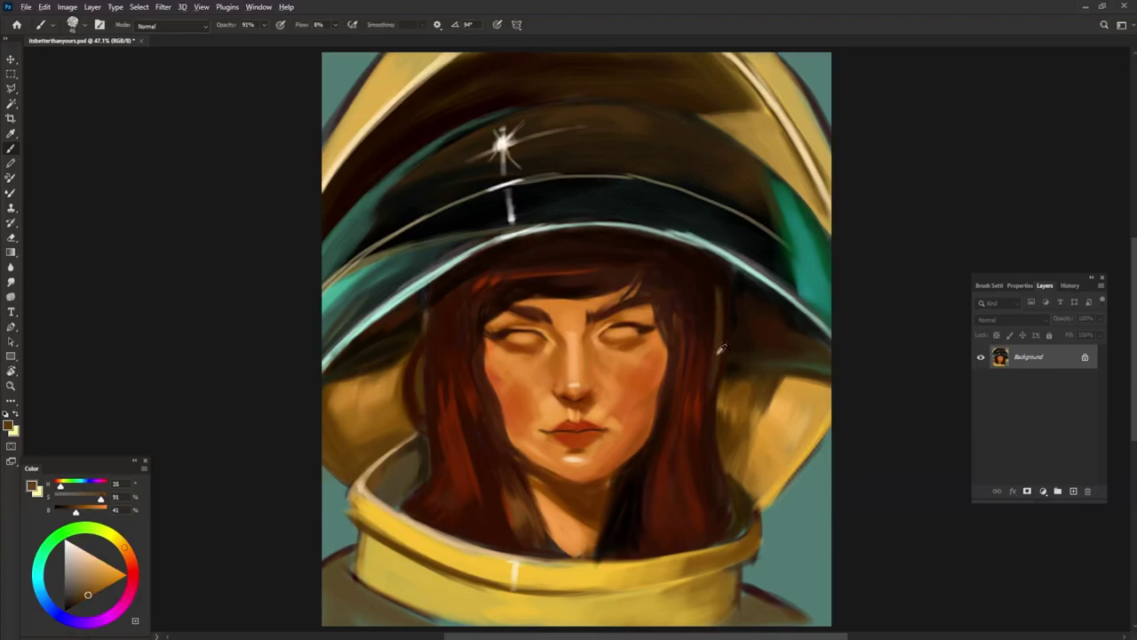
left_click(727, 322, "alt")
left_click(406, 351, "alt")
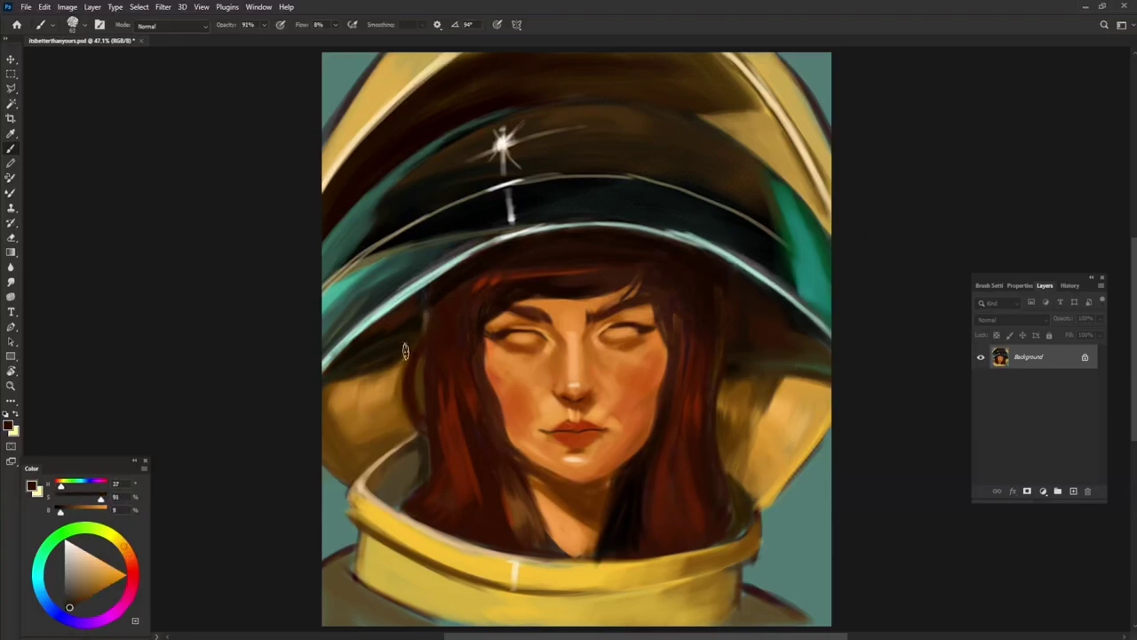
left_click(695, 523, "alt")
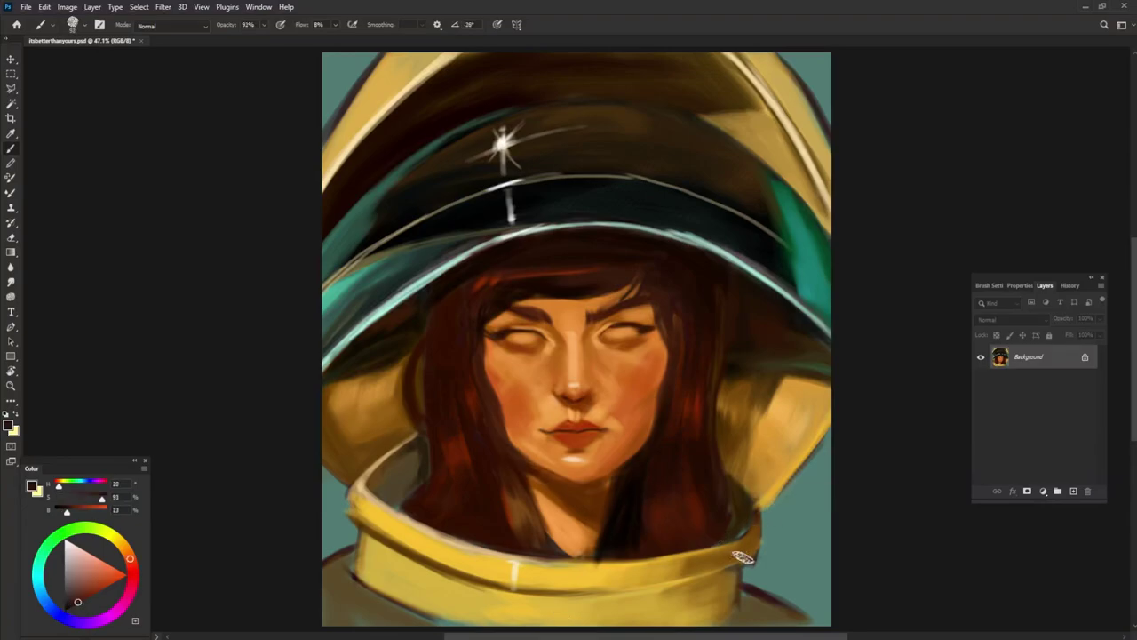
left_click(567, 441, "alt")
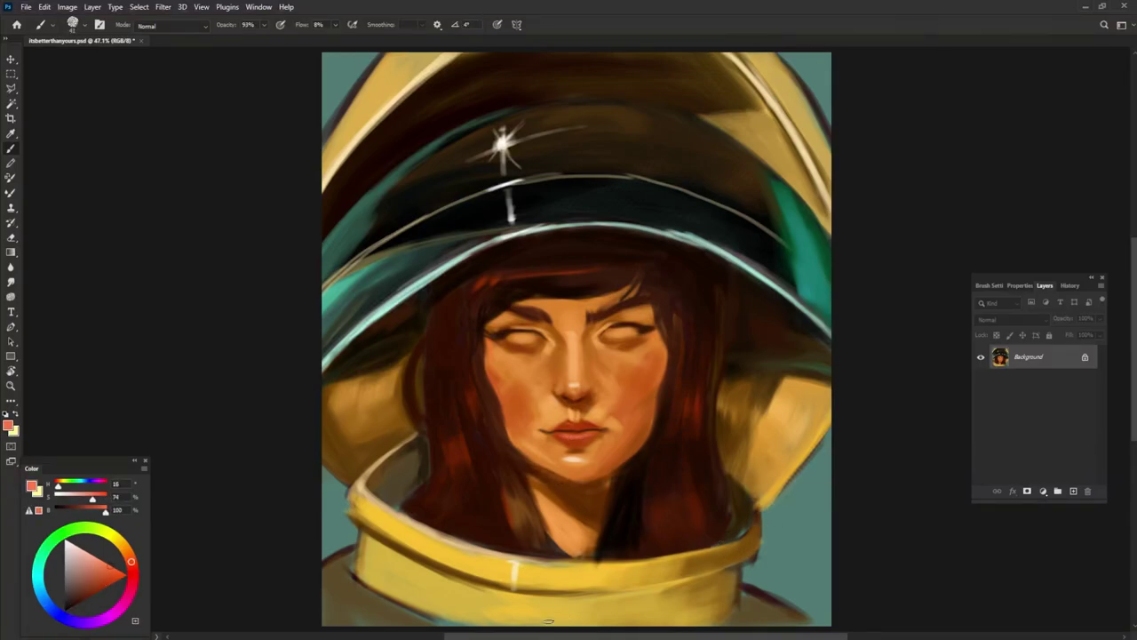
left_click(586, 438, "alt")
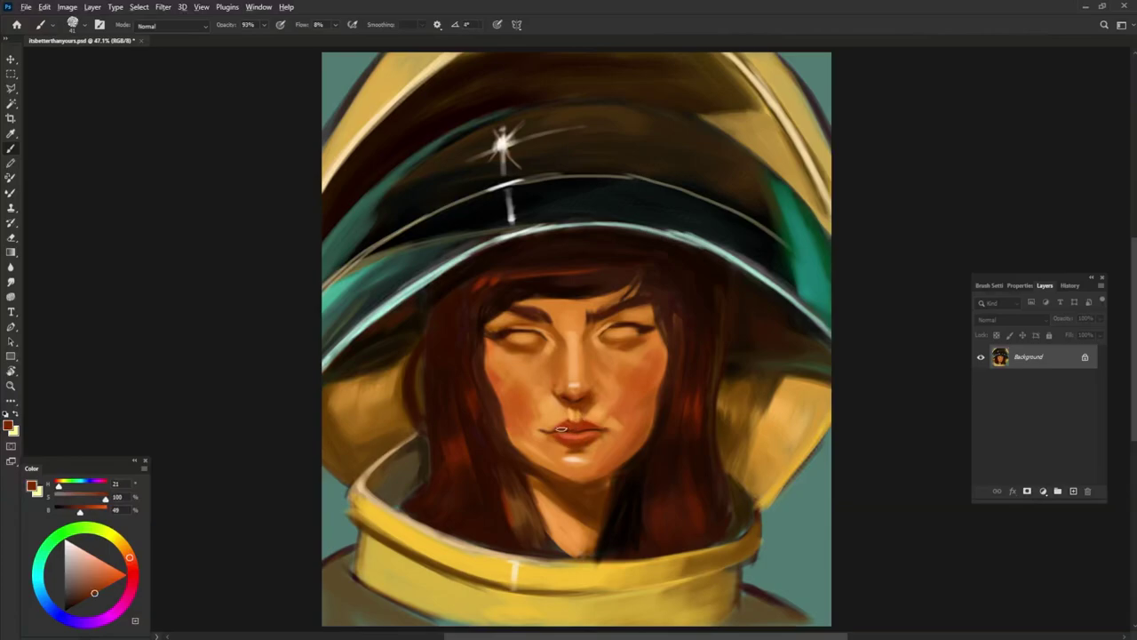
left_click(596, 427, "alt")
left_click(626, 279, "alt")
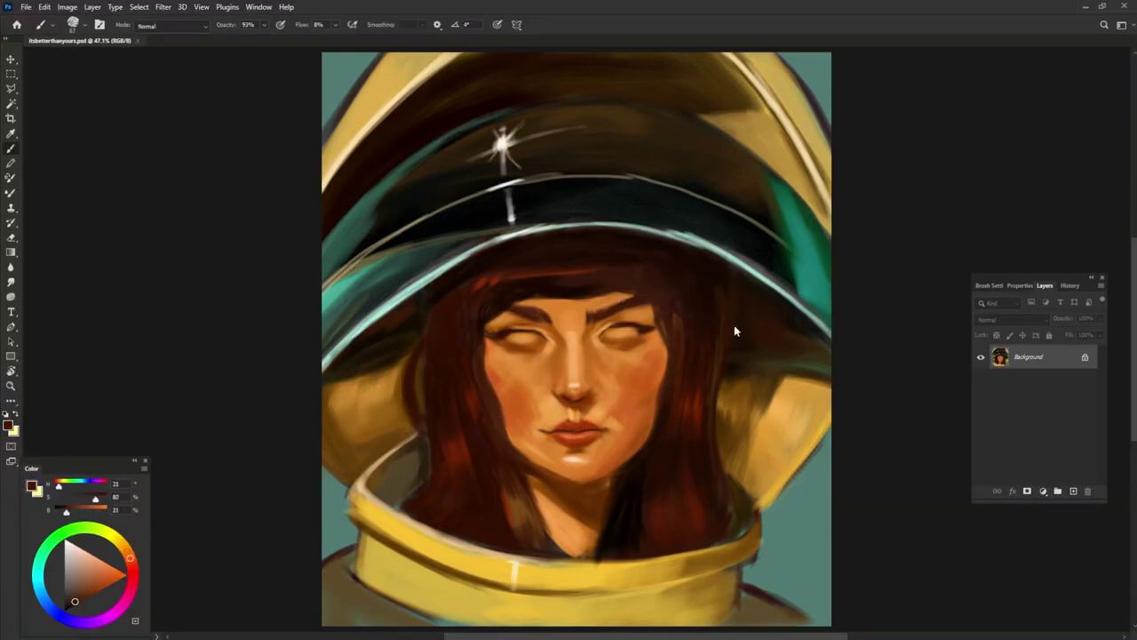
Step: Paint a light gold highlight on the helmet's right side
left_click(434, 563, "alt")
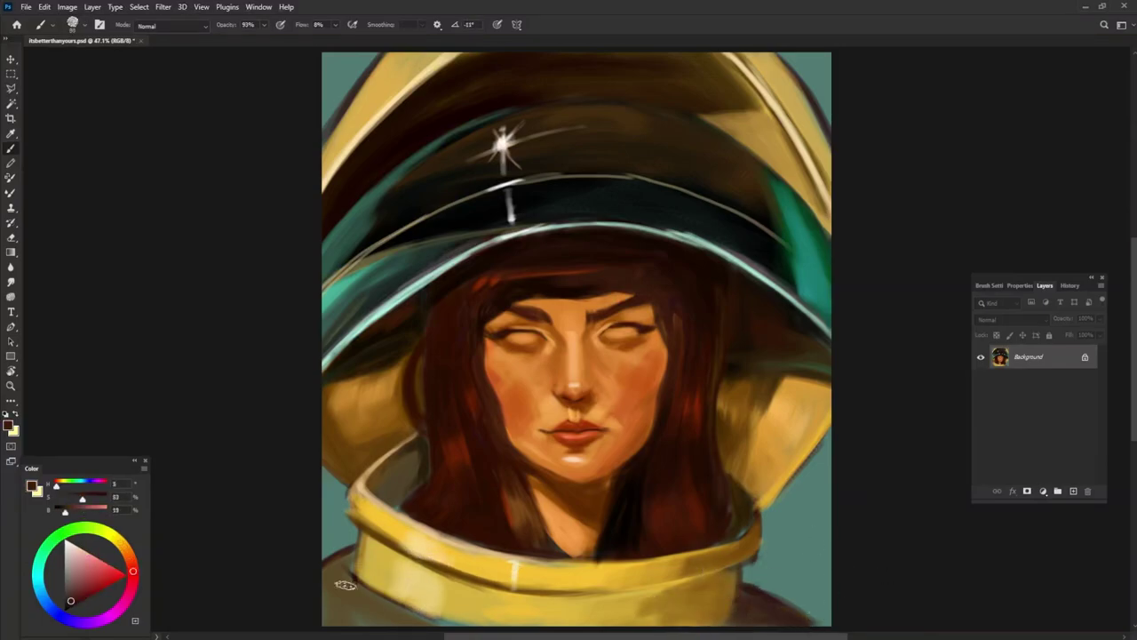
left_click(327, 393, "alt")
left_click(92, 550)
left_click(779, 379, "alt")
left_click_drag(751, 400, 775, 416)
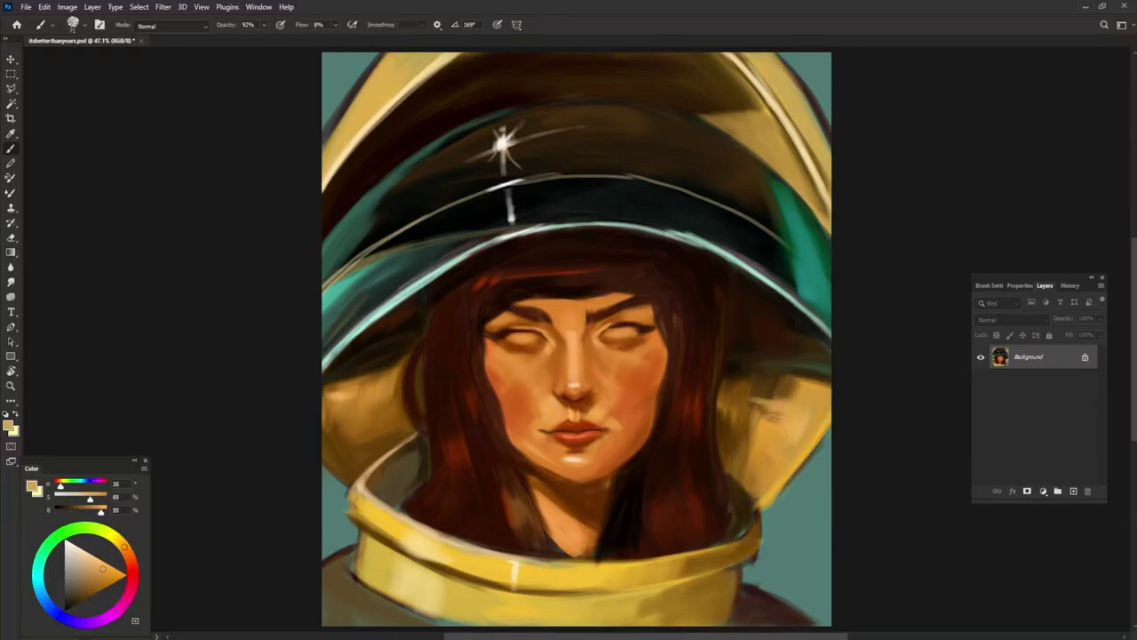
Step: Lighten the lower-left suit with beige strokes and darken the left collar edge
left_click_drag(346, 573, 444, 622)
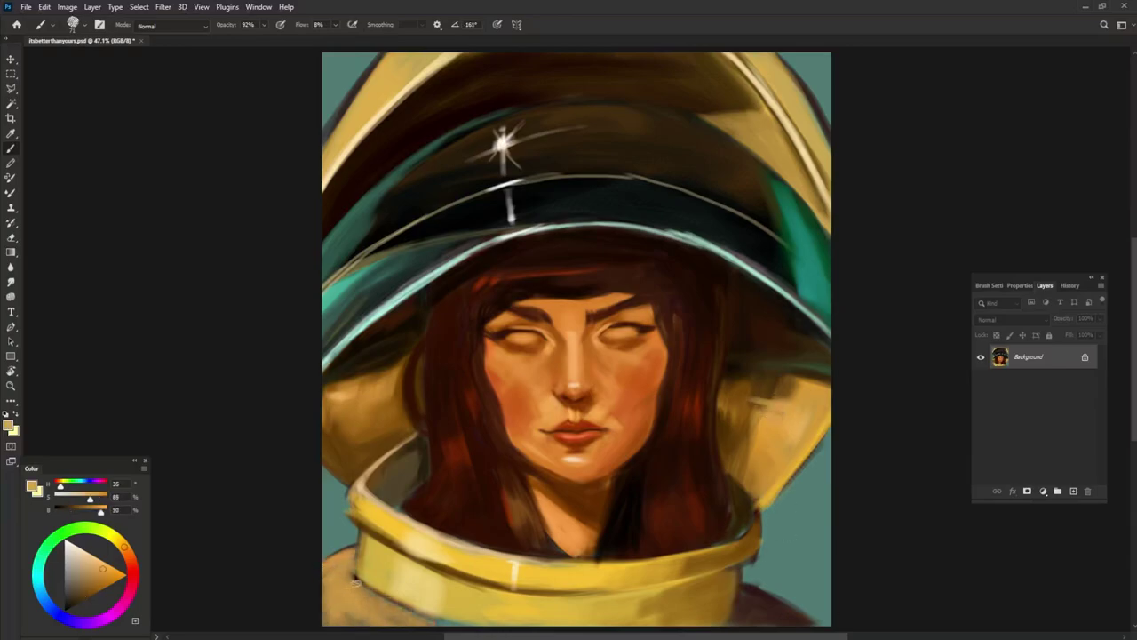
left_click(762, 613, "alt")
mouse_move(329, 587)
left_mouse_down()
mouse_move(353, 502)
mouse_move(366, 520)
mouse_move(350, 565)
mouse_move(325, 577)
left_mouse_up()
left_click(359, 533, "alt")
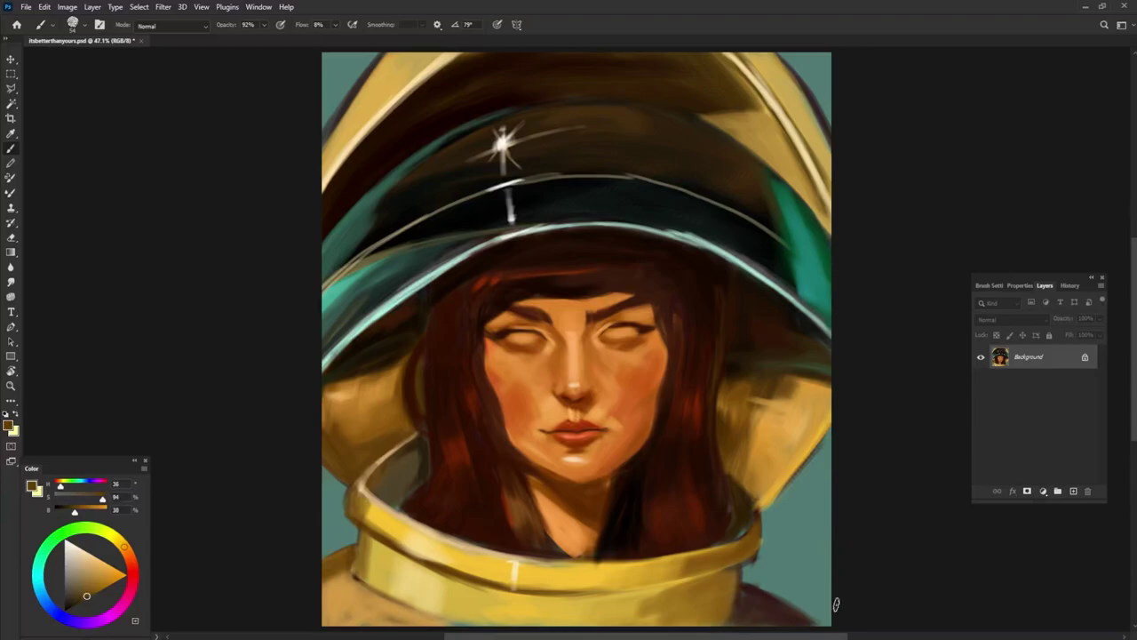
Step: Switch from golden and cream tones to a darker brown for the collar stripes
left_click(793, 377, "alt")
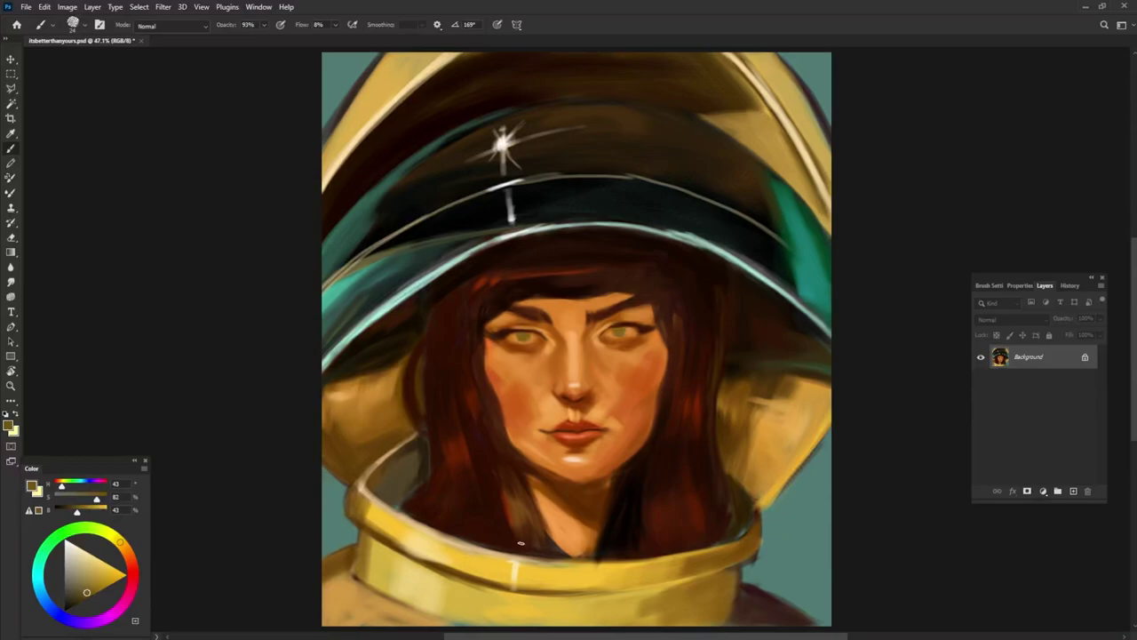
left_click(523, 338, "alt")
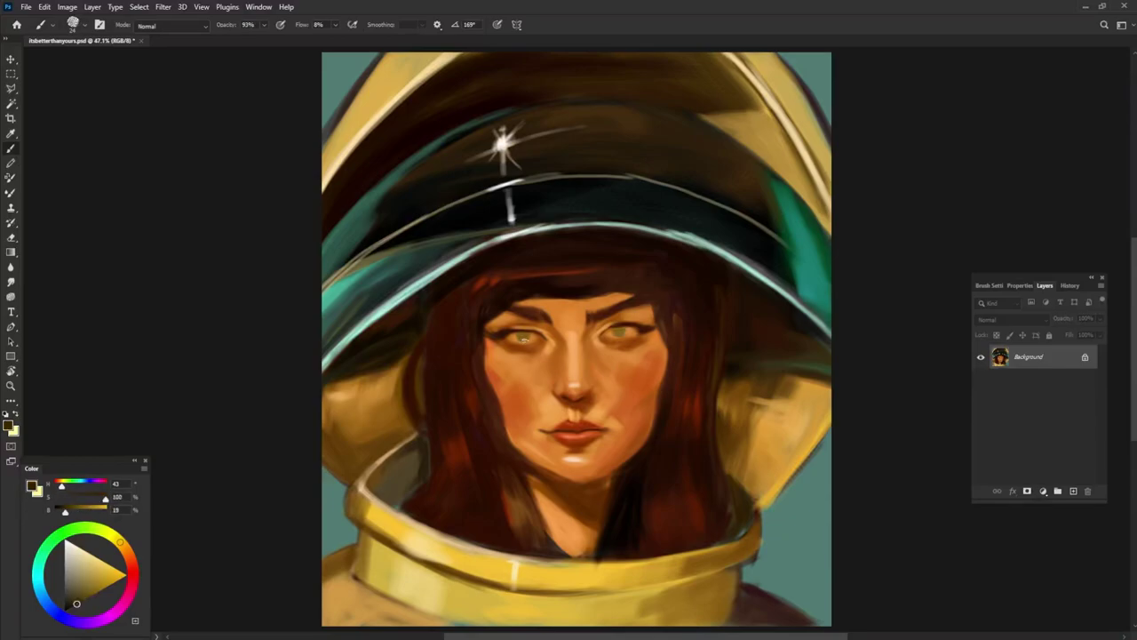
left_click(519, 335, "alt")
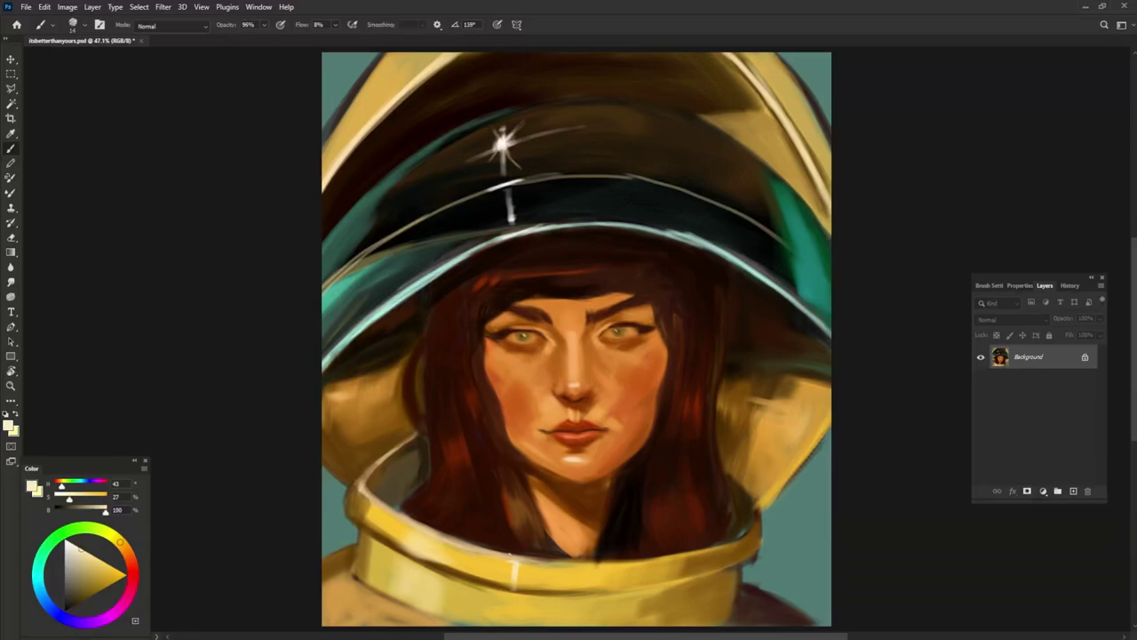
left_click(503, 344, "alt")
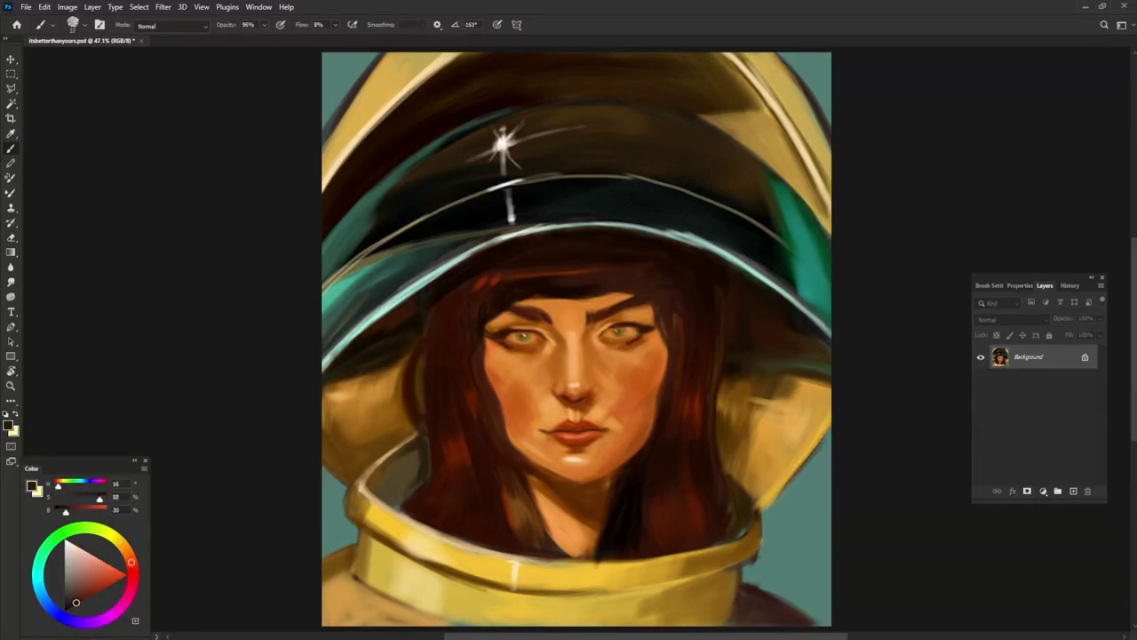
left_click(391, 577, "alt")
Step: On a new layer, paint dark stripes on the collar
left_click(1074, 490)
left_click_drag(371, 544, 392, 599)
left_click_drag(389, 556, 402, 611)
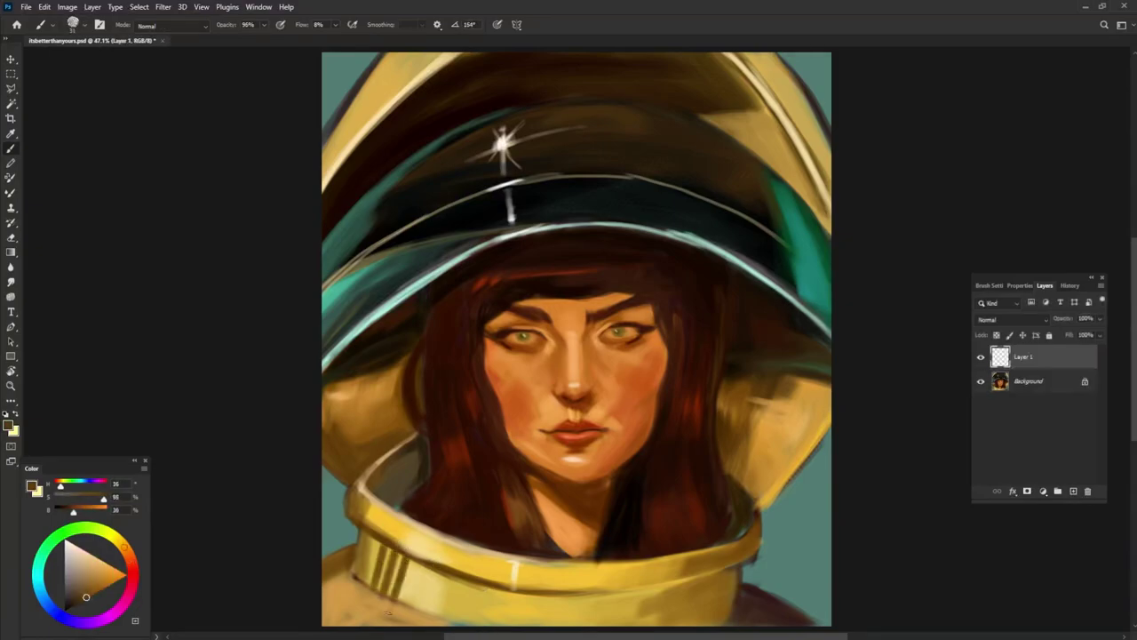
Step: Paint a small oval fitting on the helmet's right side with a short diagonal stroke
left_click(800, 399, "alt")
left_click_drag(783, 405, 782, 414)
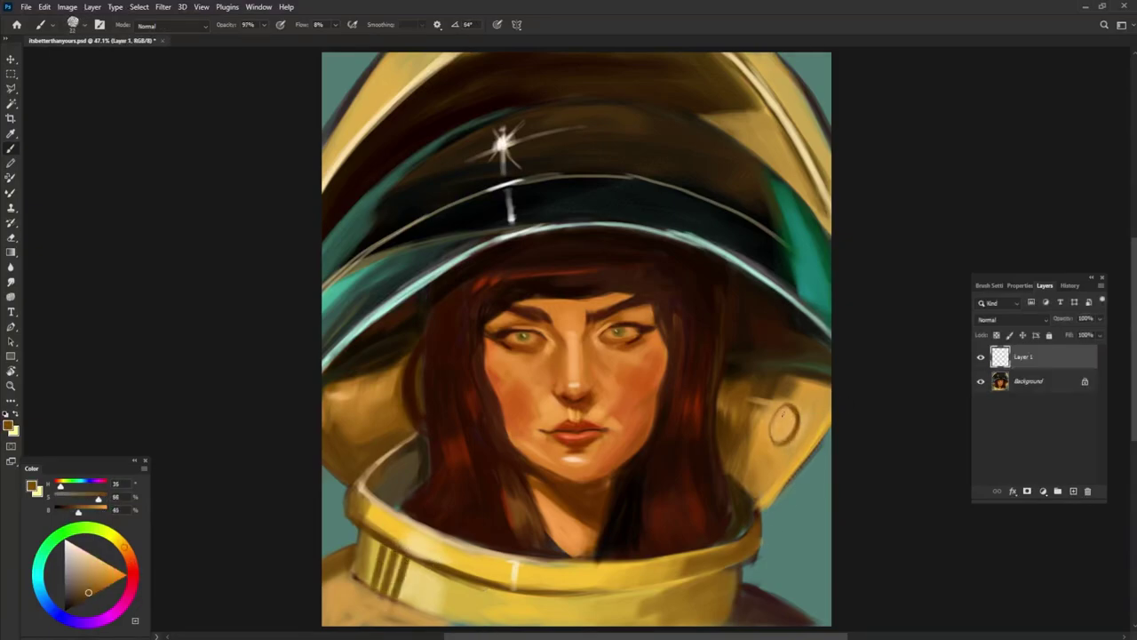
left_click(92, 556)
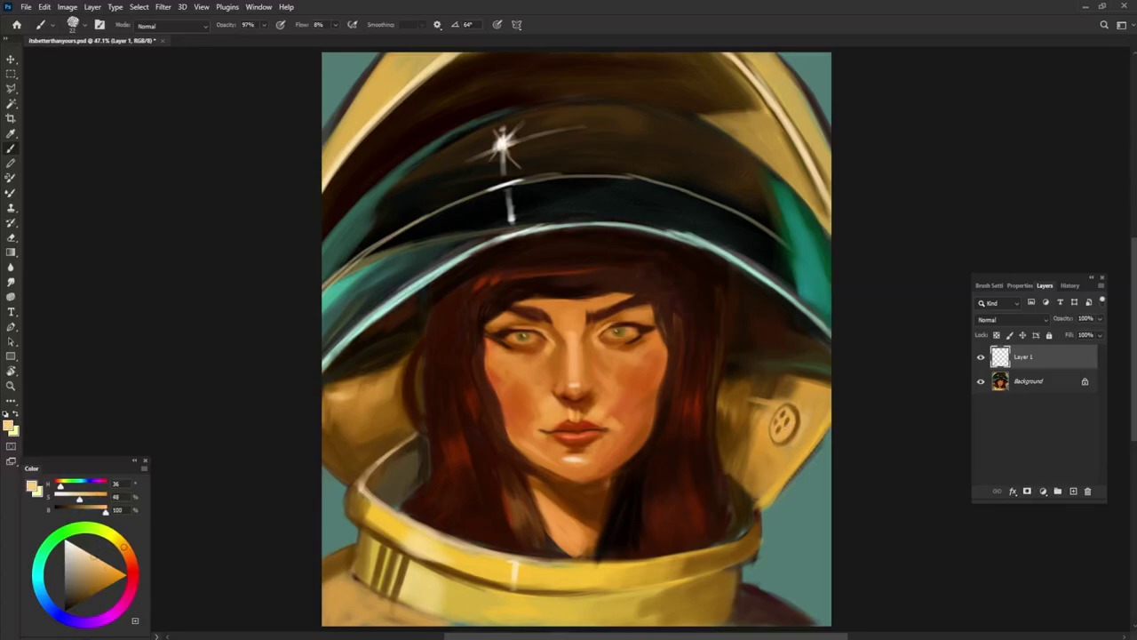
left_click(788, 414, "alt")
left_click_drag(795, 433, 811, 450)
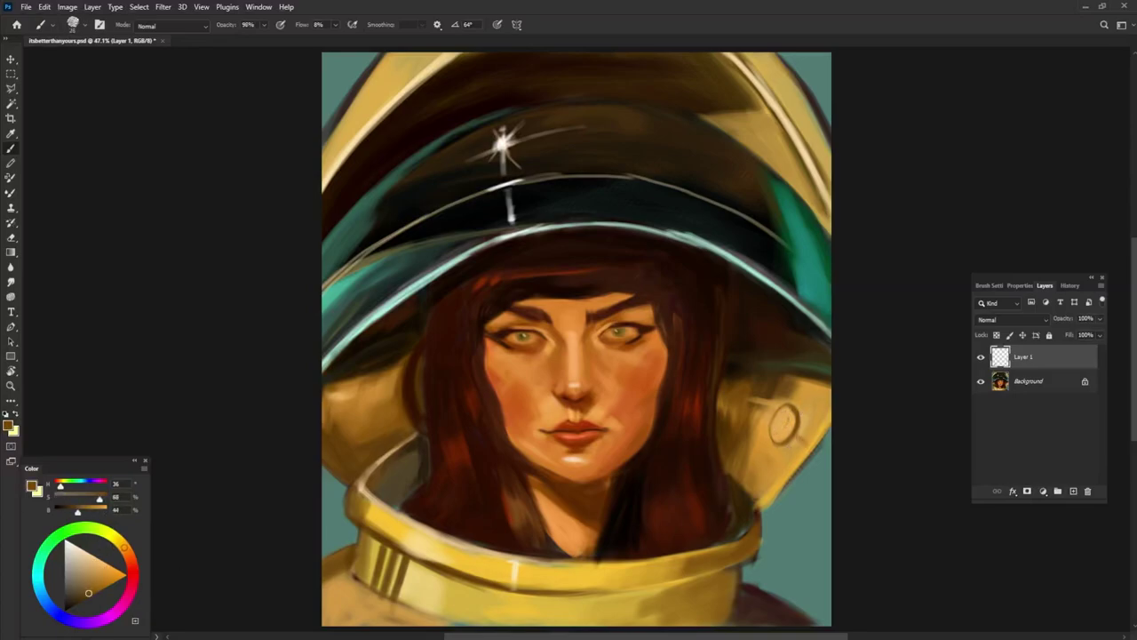
Step: Add short light strokes on the collar, adjusting colours sampled from the collar rim
left_click(90, 589)
left_click(410, 578, "alt")
left_click_drag(403, 573, 399, 587)
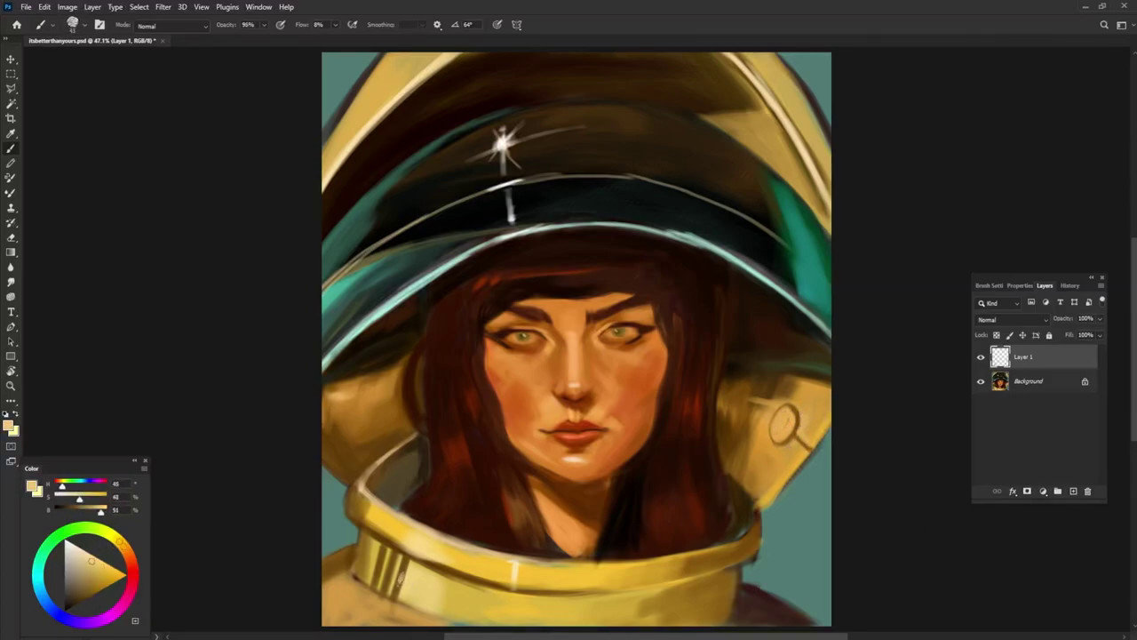
left_click(404, 490, "alt")
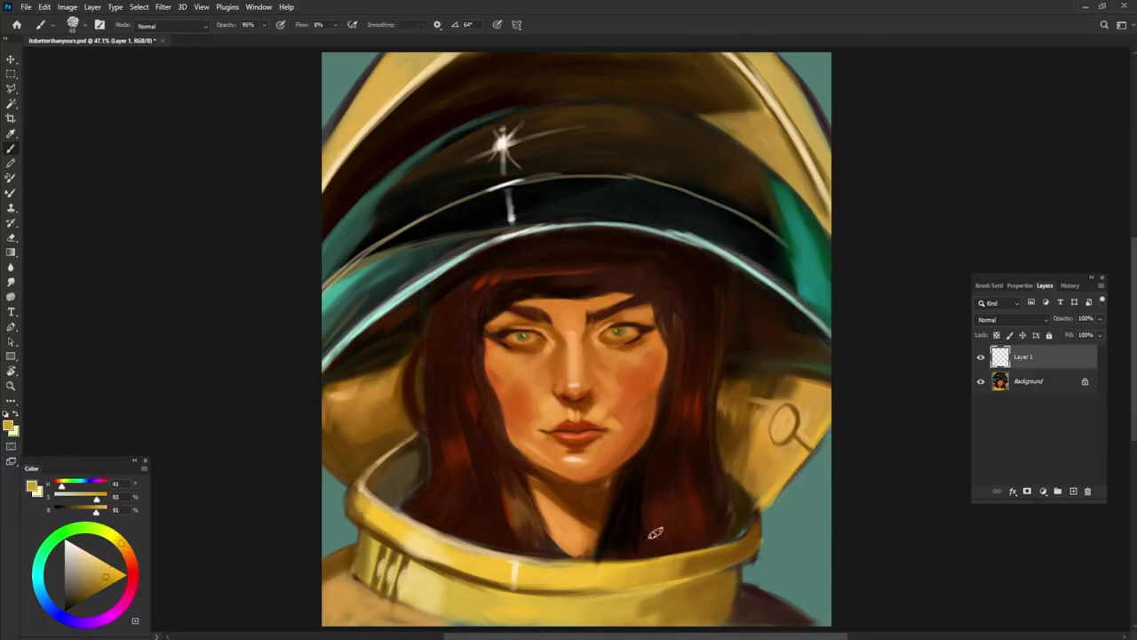
left_click(372, 454, "alt")
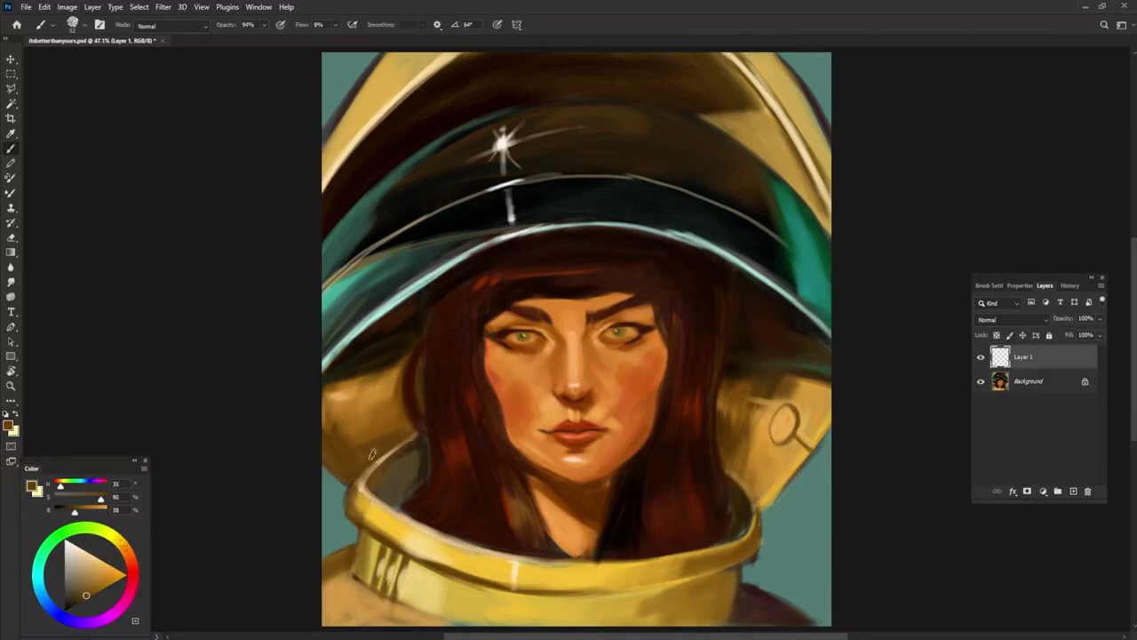
left_click(751, 493, "alt")
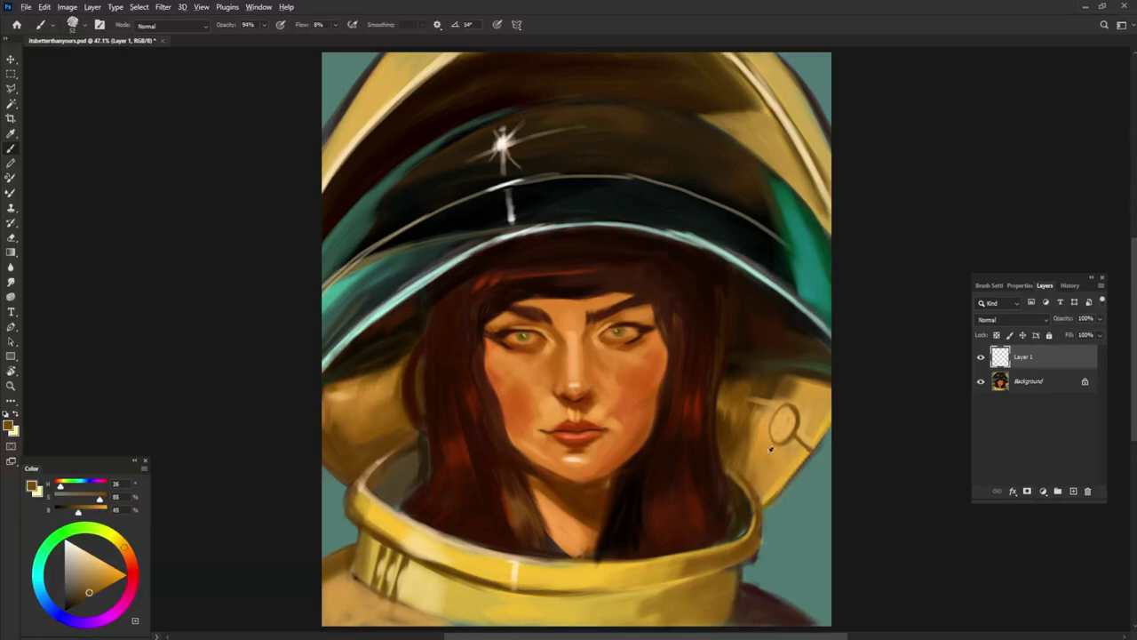
left_click(783, 424, "alt")
left_click_drag(444, 526, 446, 530)
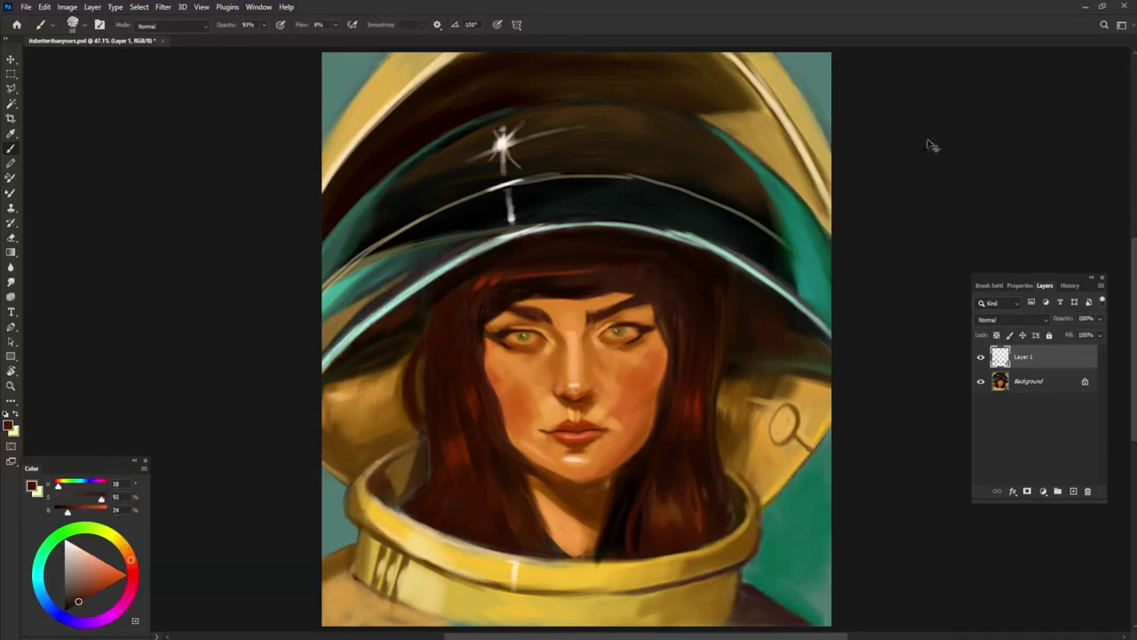
Step: Widen the canvas to the right with Crop and fill the new strip with green
key("ctrl+minus")
key("c")
left_click_drag(729, 380, 901, 380)
key("Return")
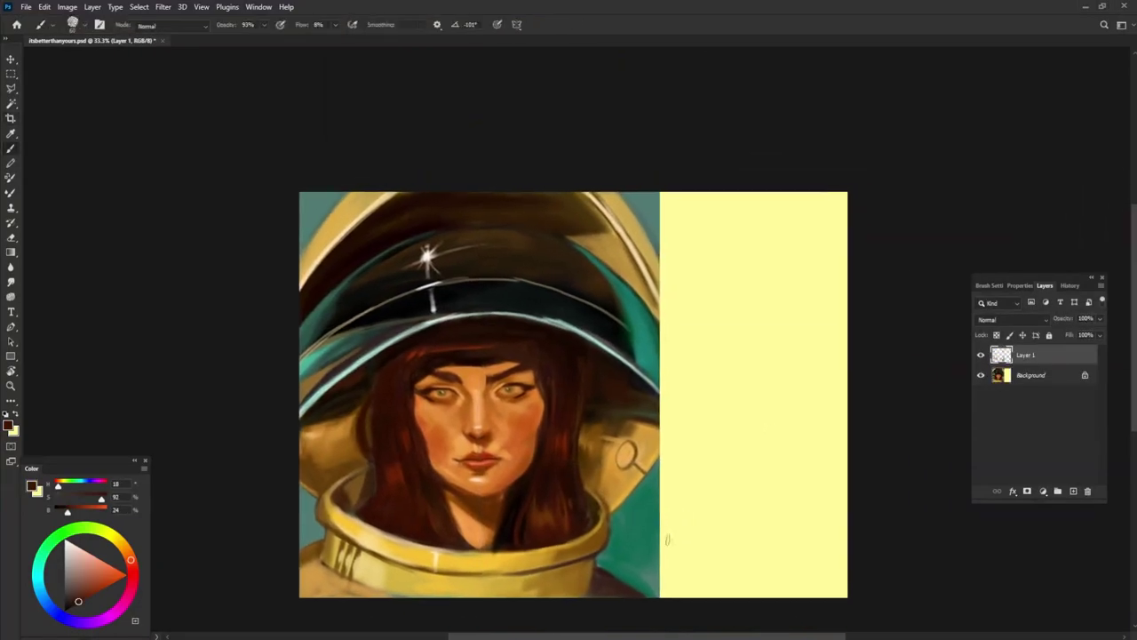
key("m")
left_click_drag(643, 158, 843, 581)
key("alt+BackSpace")
Step: Paint a gold curve along the helmet's right rim, blending teal and gold
key("b")
scroll(616, 499, "up", 2)
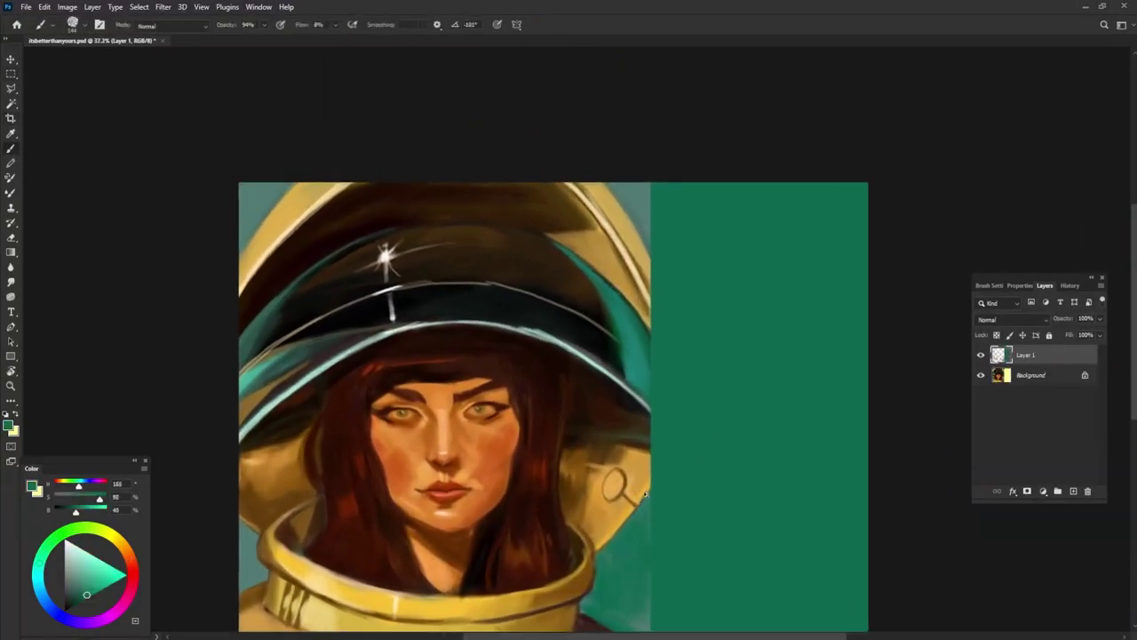
left_click(636, 445, "alt")
left_click_drag(658, 213, 668, 452)
scroll(668, 451, "down", 1)
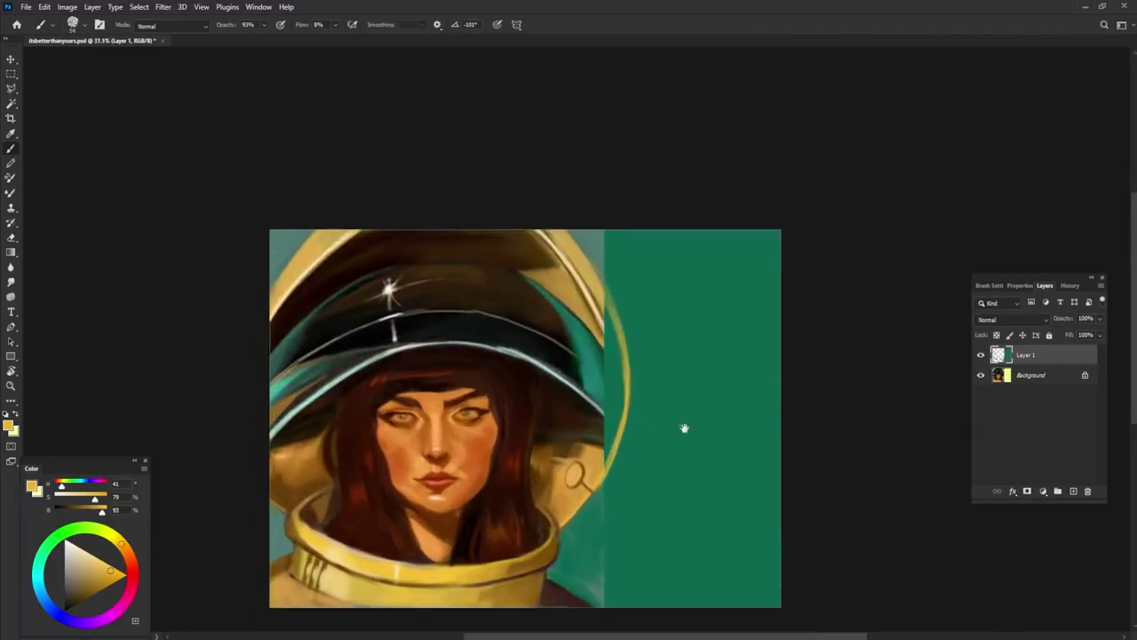
scroll(683, 427, "up", 2)
left_click(559, 382, "alt")
left_click(582, 417, "alt")
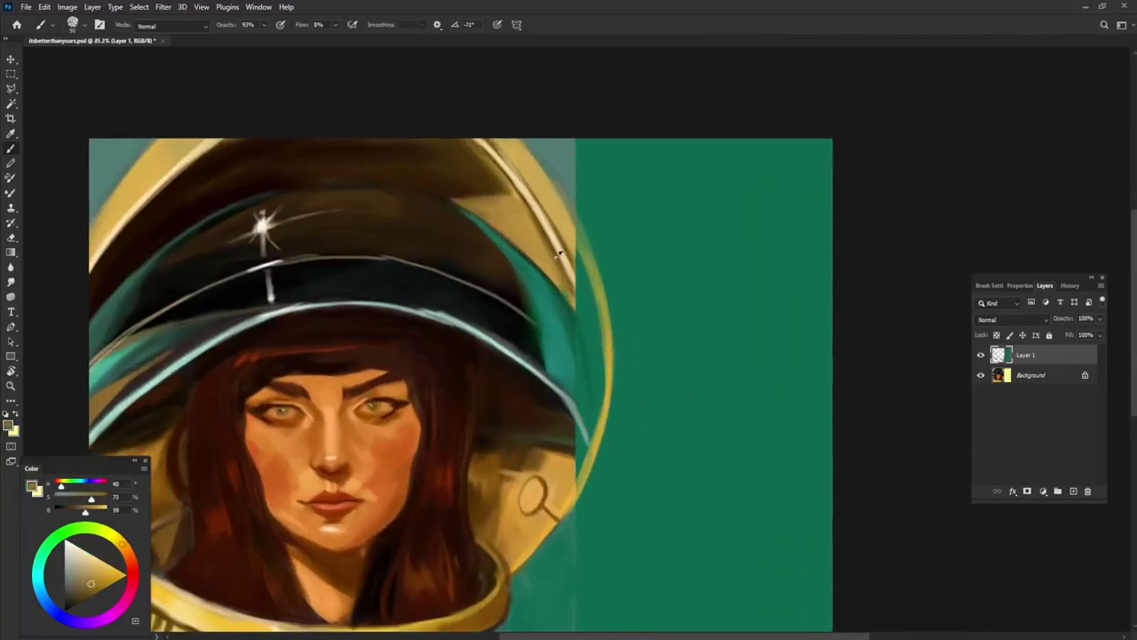
left_click_drag(577, 373, 574, 267)
left_click_drag(569, 222, 587, 356)
Step: Paint lighter gold strokes down the helmet's right rim
left_click(591, 347, "alt")
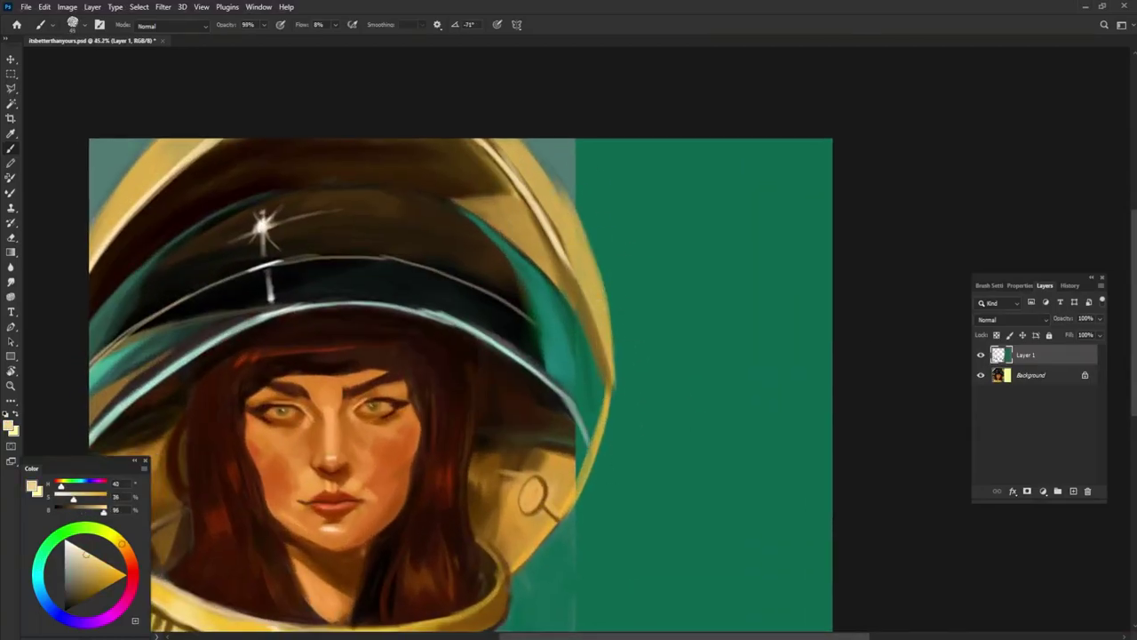
left_click_drag(551, 195, 534, 560)
left_click(569, 471, "alt")
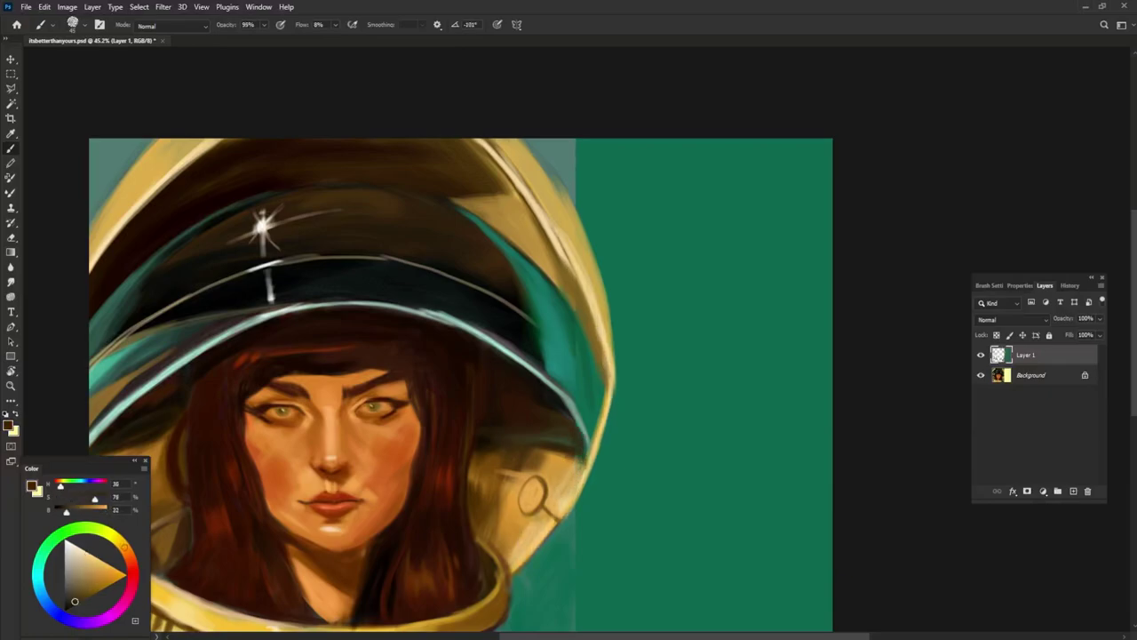
scroll(553, 532, "down", 2)
scroll(551, 497, "up", 1)
Step: Darken the top of the helmet with red-brown and near-black strokes
left_click(418, 306, "alt")
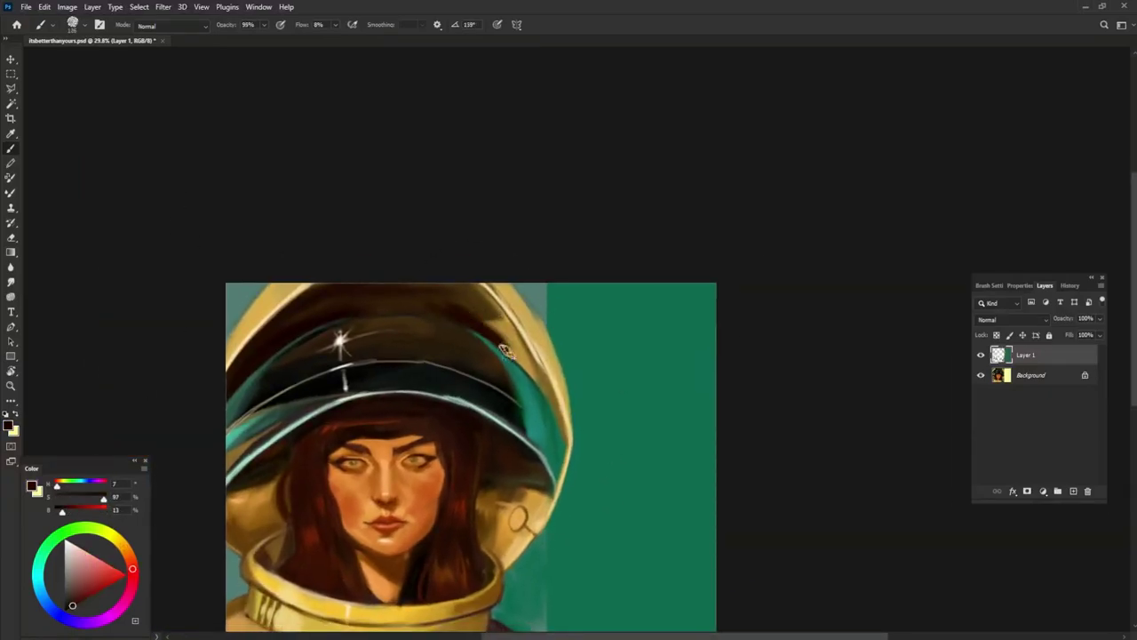
mouse_move(436, 302)
left_mouse_down()
mouse_move(524, 355)
mouse_move(601, 339)
left_mouse_up()
left_click_drag(325, 358, 302, 418)
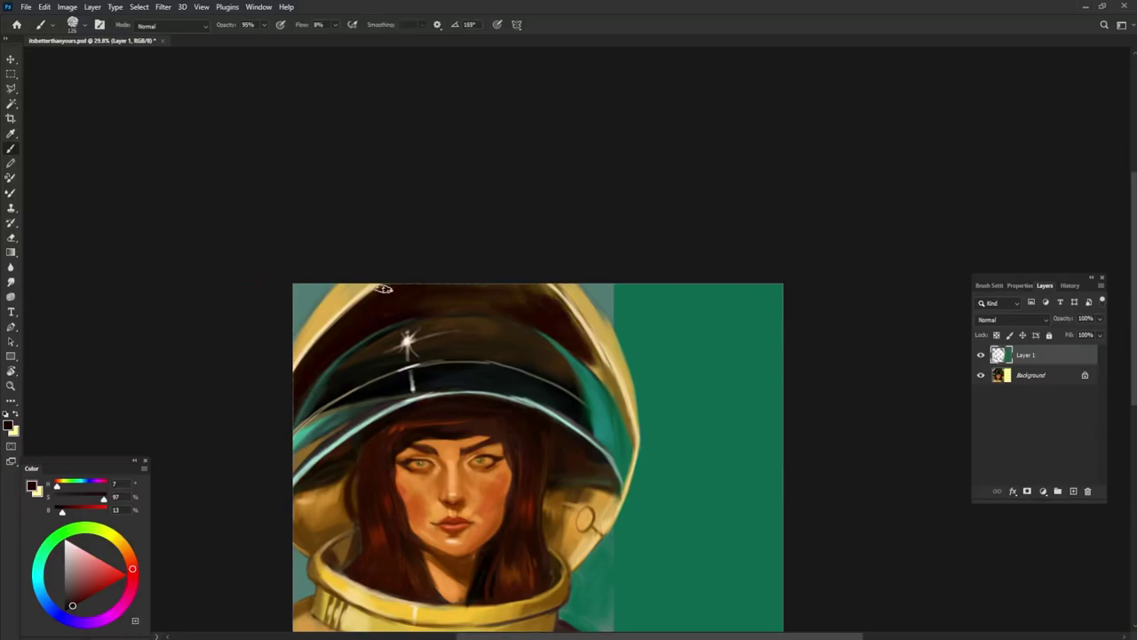
left_click(362, 316, "alt")
mouse_move(396, 303)
left_mouse_down()
mouse_move(500, 282)
mouse_move(613, 391)
left_mouse_up()
left_click(584, 360, "alt")
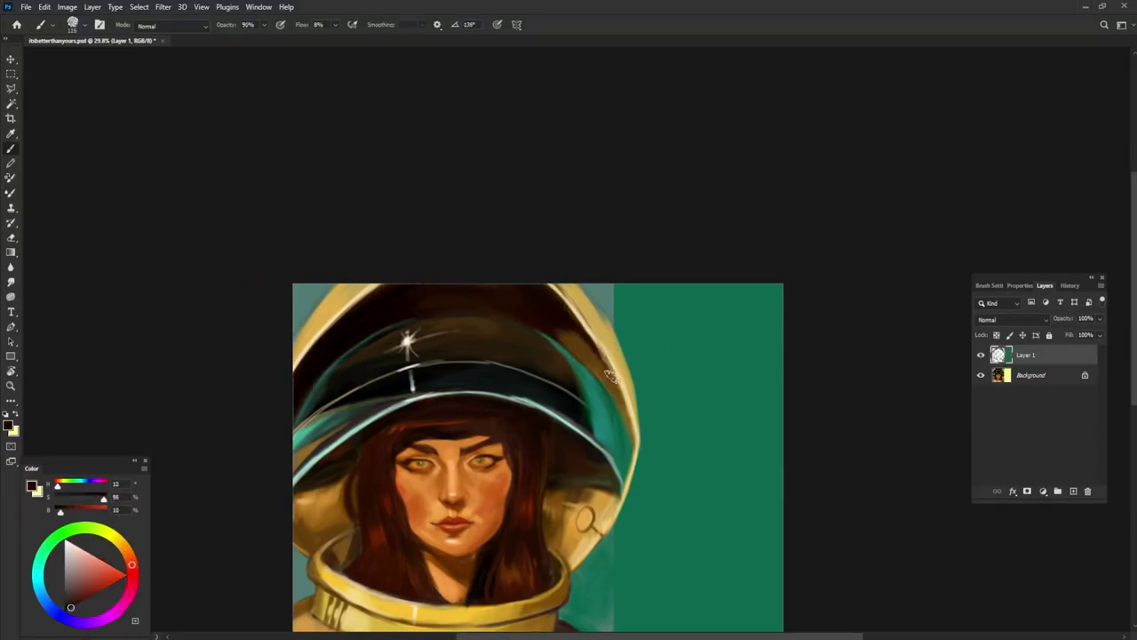
left_click(590, 349, "alt")
Step: Brush teal onto the green area and pale golden strokes on the upper-right rim
left_click(613, 298, "alt")
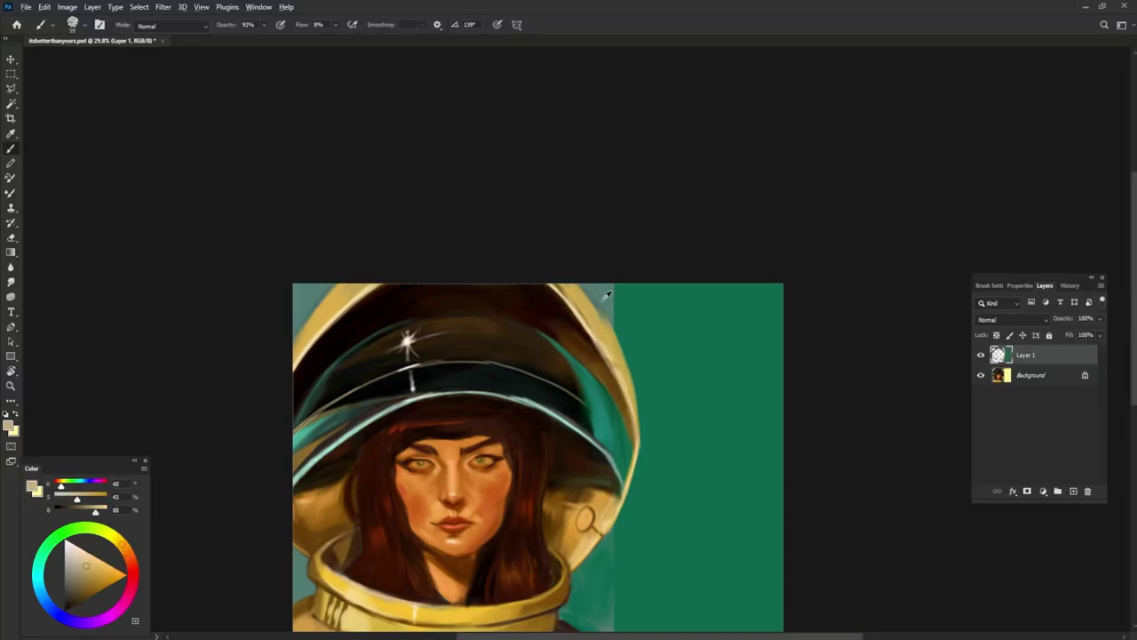
mouse_move(622, 293)
left_mouse_down()
mouse_move(662, 413)
mouse_move(593, 305)
mouse_move(590, 330)
left_mouse_up()
left_click(579, 318, "alt")
left_click(588, 329, "alt")
left_click(584, 329, "alt")
left_click(613, 373, "alt")
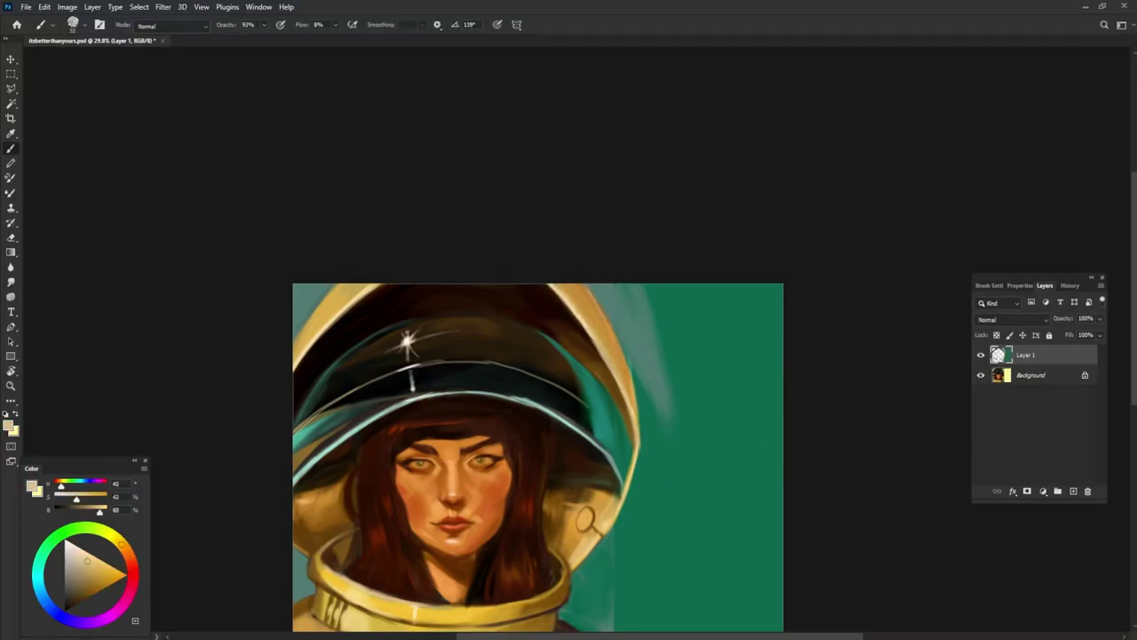
left_click_drag(627, 400, 589, 289)
left_click(601, 418, "alt")
Step: Add golden and teal strokes along the right rim and darken the upper helmet interior
left_click_drag(613, 436, 569, 356)
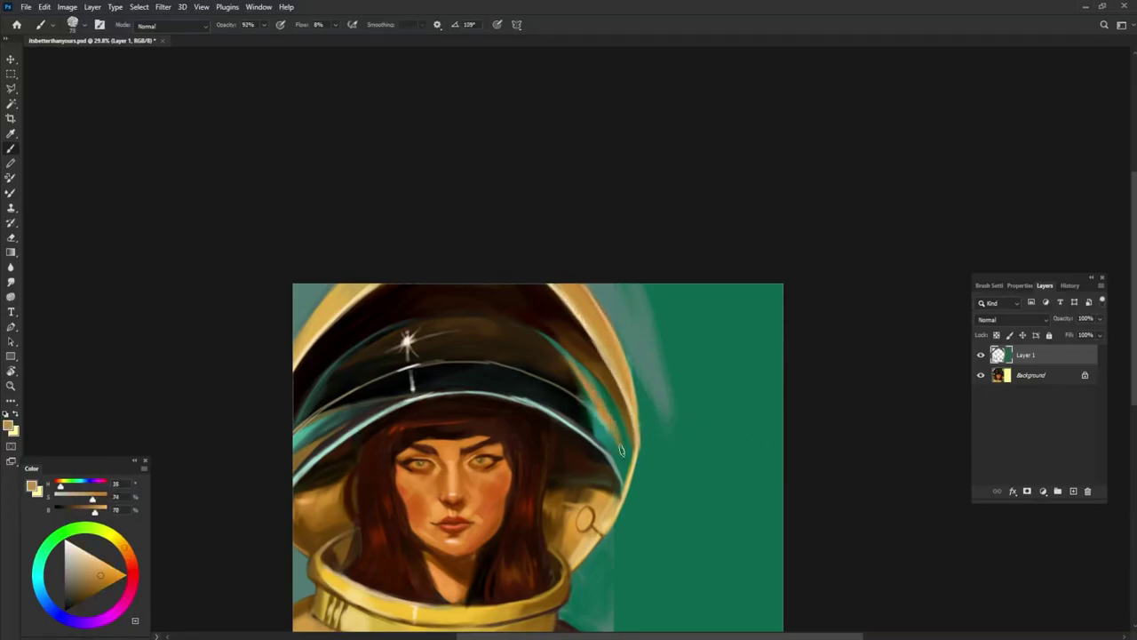
mouse_move(622, 455)
left_mouse_down()
mouse_move(603, 372)
mouse_move(526, 333)
mouse_move(577, 382)
left_mouse_up()
left_click(527, 332, "alt")
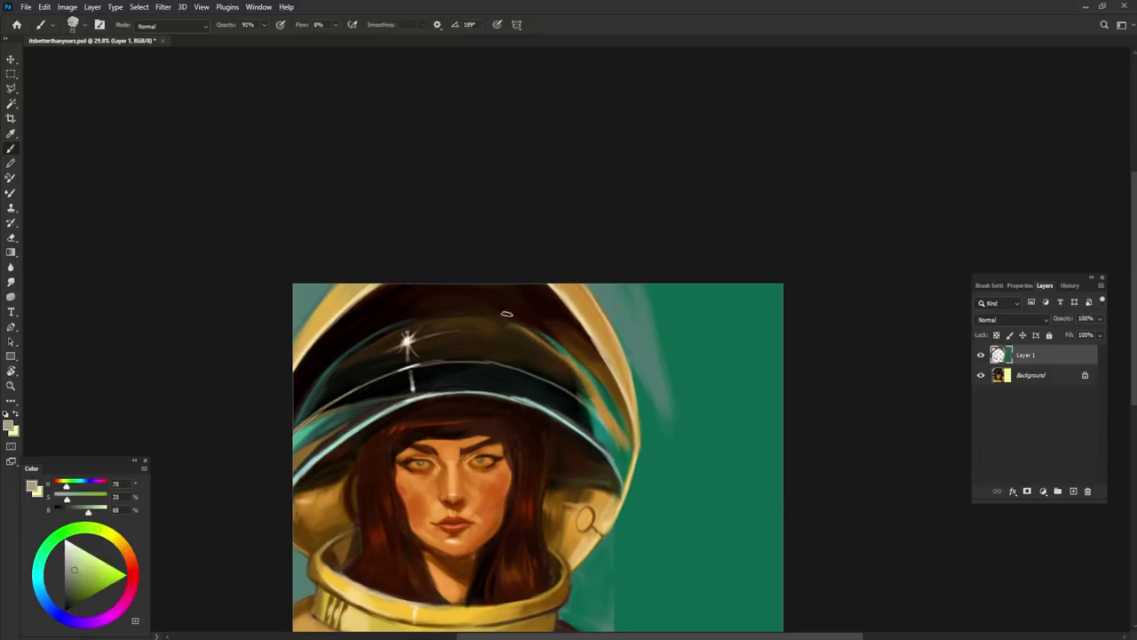
left_click(485, 318, "alt")
left_click(613, 440, "alt")
mouse_move(624, 455)
left_mouse_down()
mouse_move(604, 400)
mouse_move(503, 391)
left_mouse_up()
left_click(584, 426, "alt")
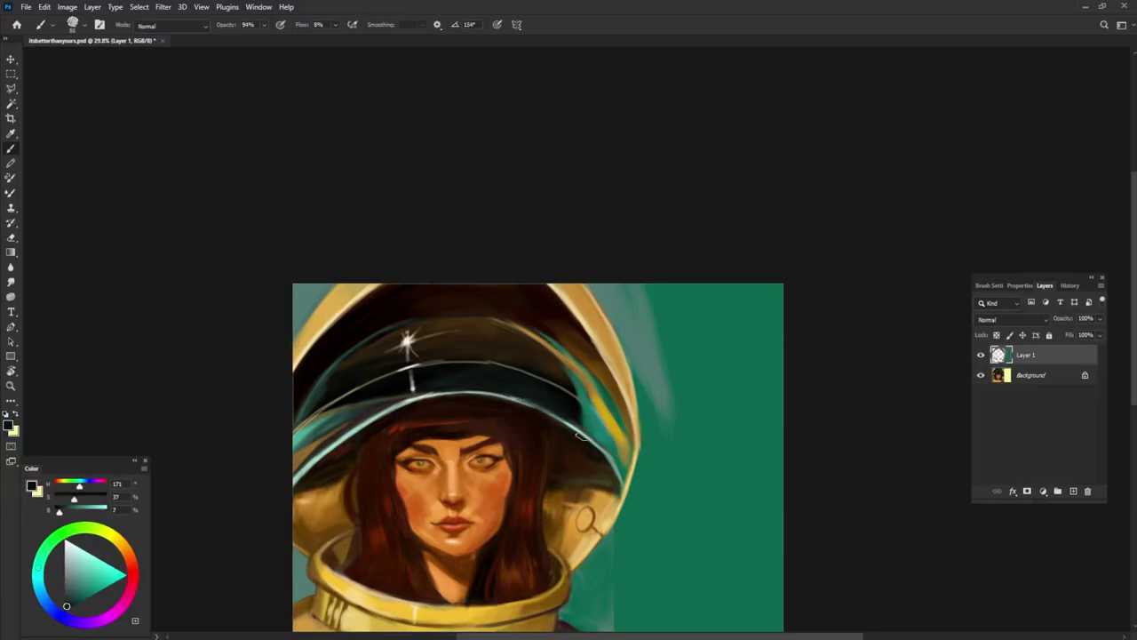
Step: Darken the right and left sides of the visor
left_click_drag(574, 398, 484, 363)
left_click_drag(310, 409, 387, 378)
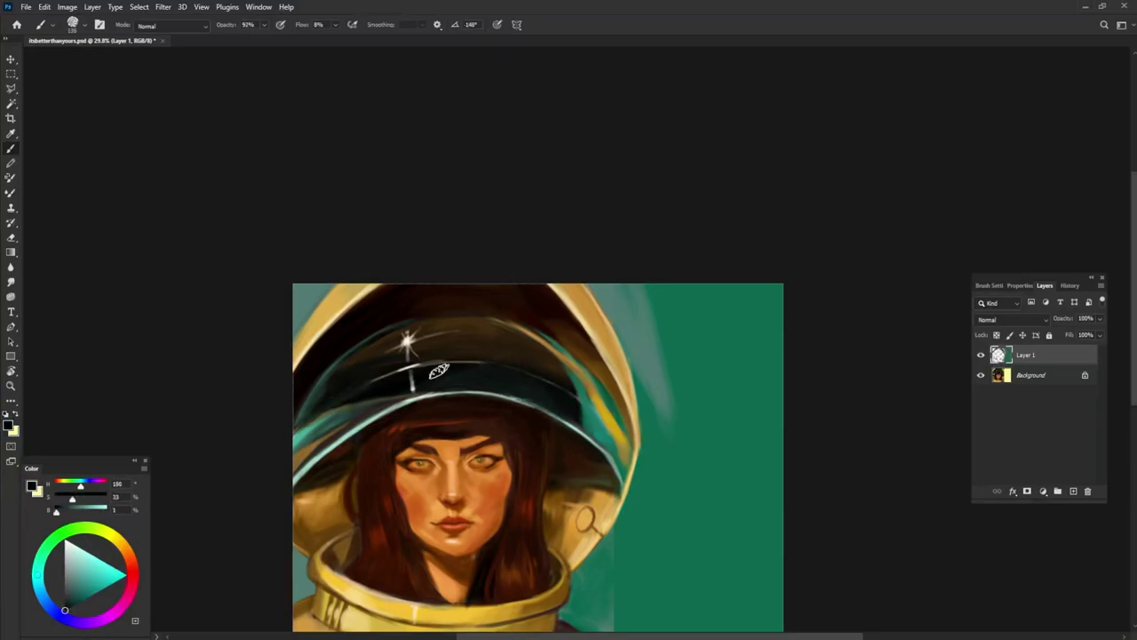
left_click(462, 343, "alt")
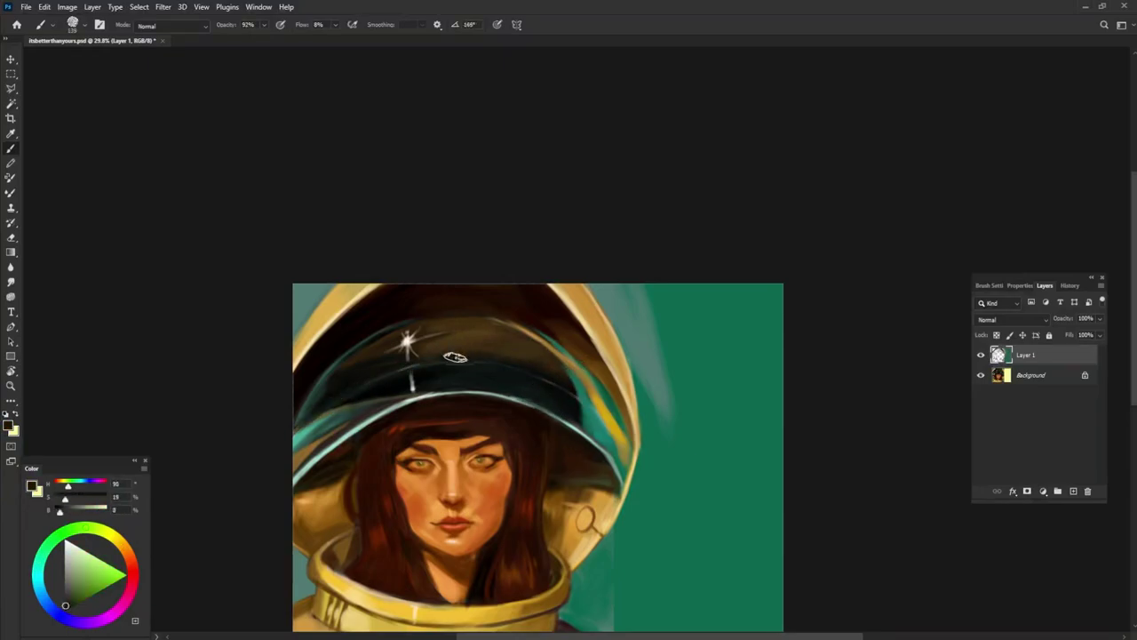
left_click(391, 348, "alt")
Step: Paint a near-white highlight along the helmet's left rim
left_click(326, 383, "alt")
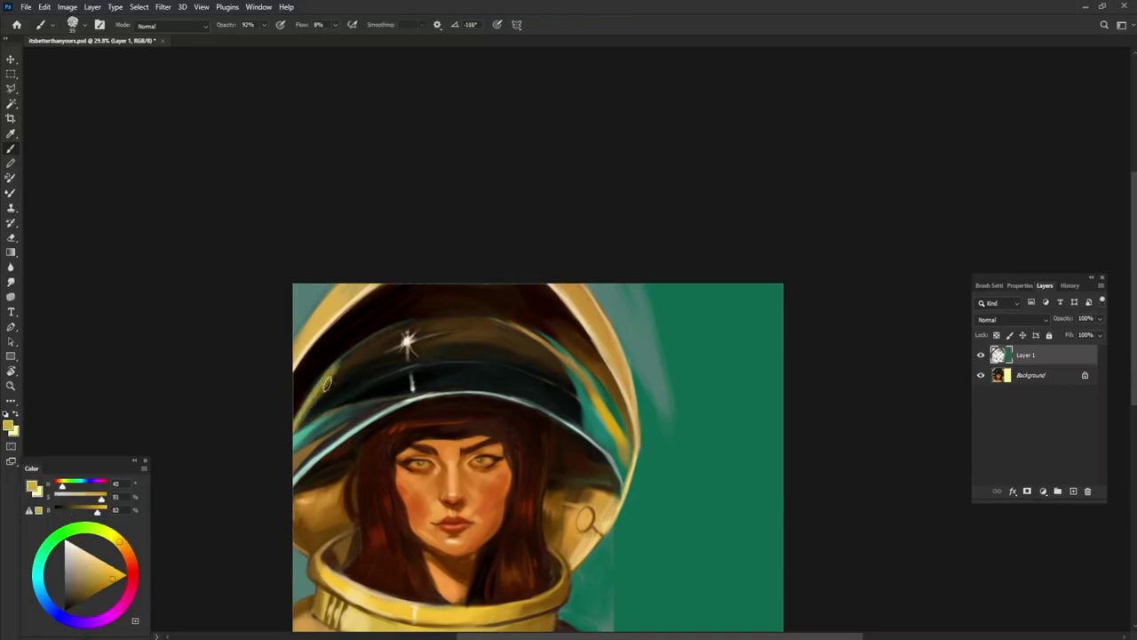
left_click(558, 364, "alt")
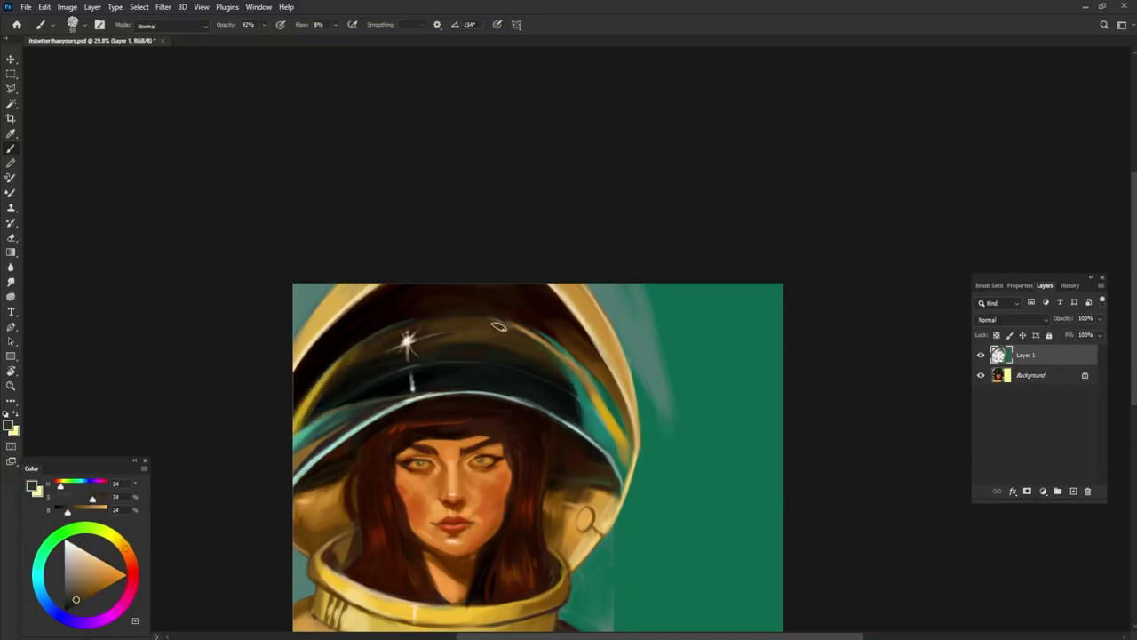
left_click(402, 398, "alt")
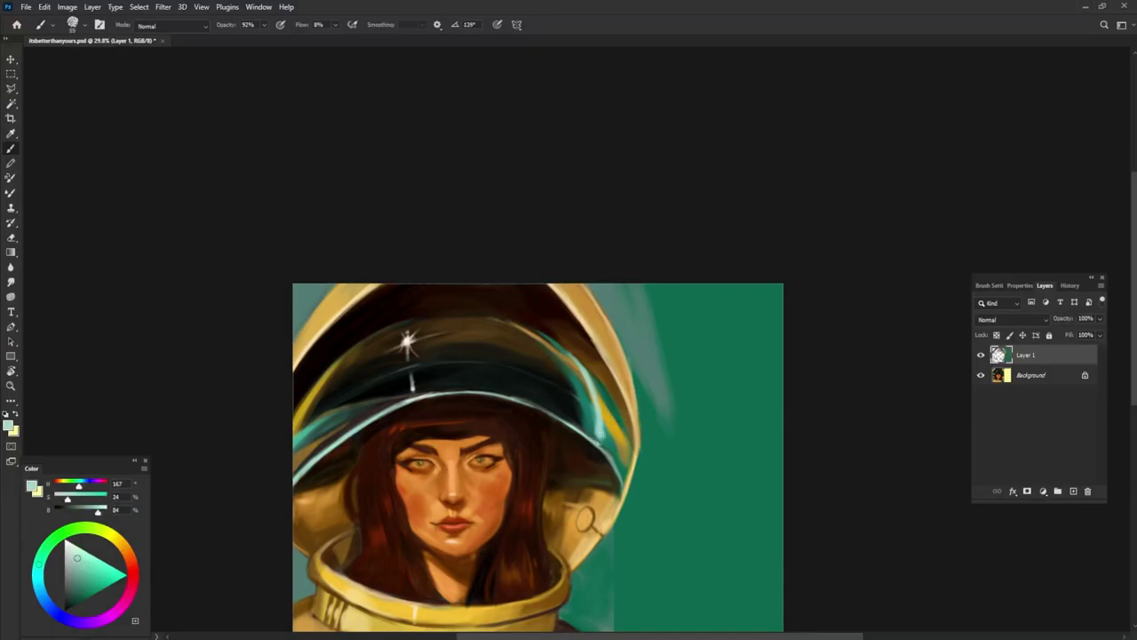
left_click(348, 422, "alt")
left_click_drag(313, 406, 300, 466)
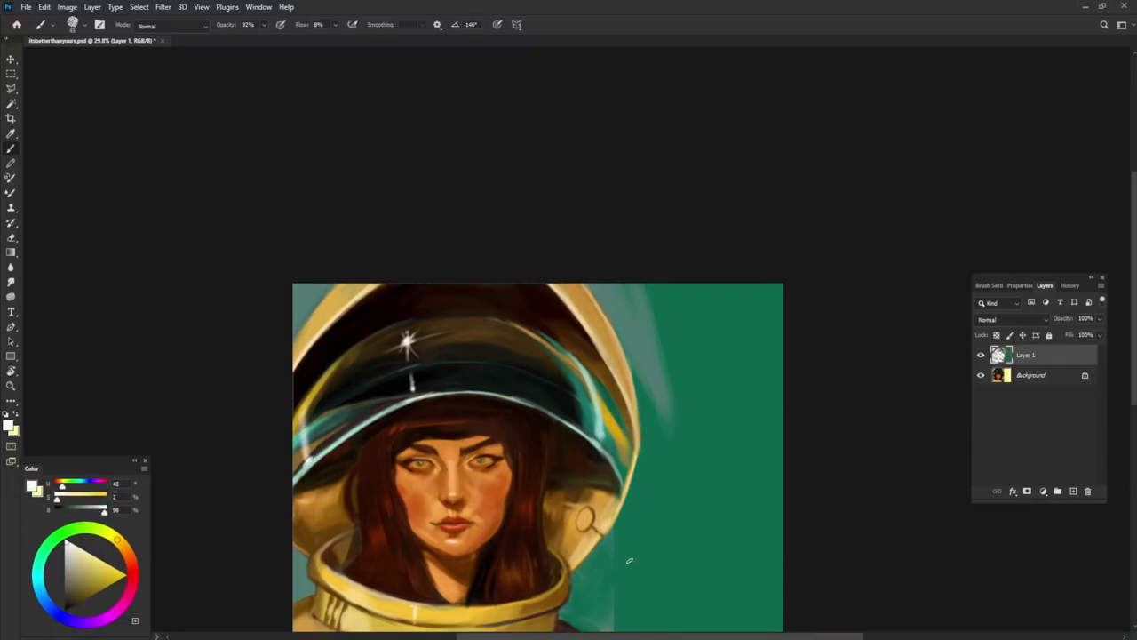
left_click(577, 360, "alt")
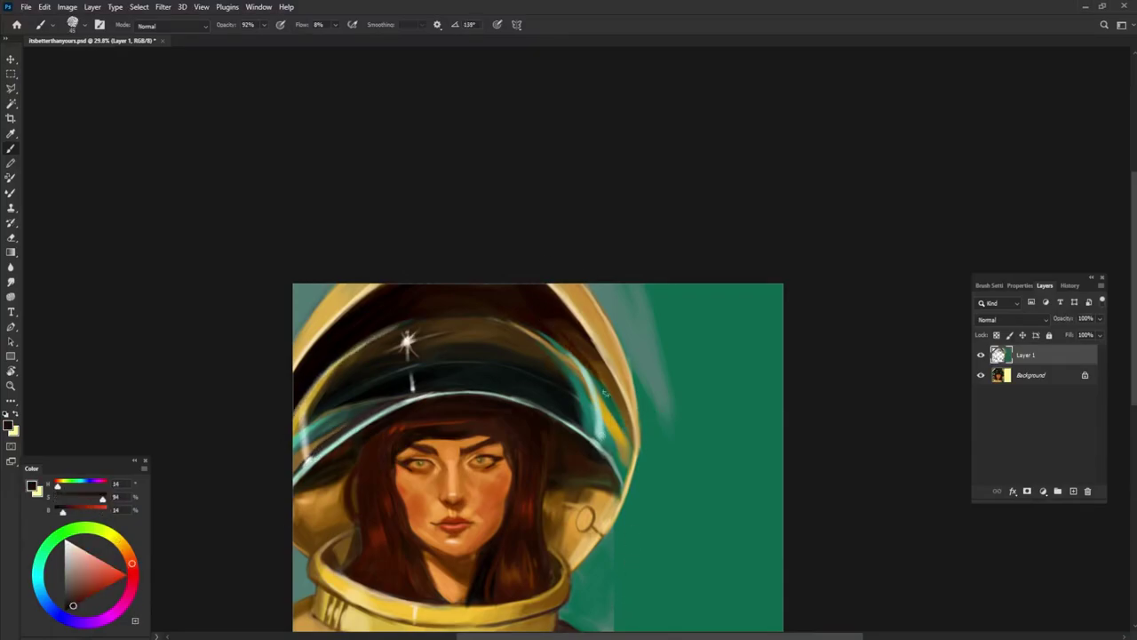
left_click(622, 307, "alt")
Step: Paint sampled background green over the teal streak beside the helmet
left_click(662, 297, "alt")
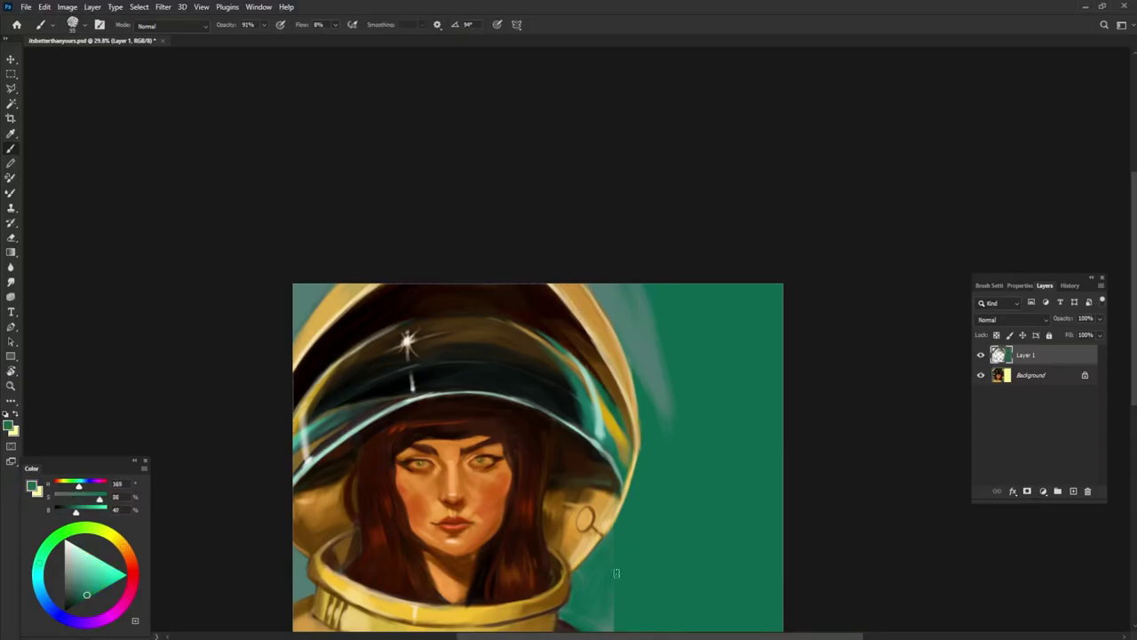
mouse_move(666, 393)
left_mouse_down()
mouse_move(675, 302)
mouse_move(598, 271)
left_mouse_up()
left_click(649, 444, "alt")
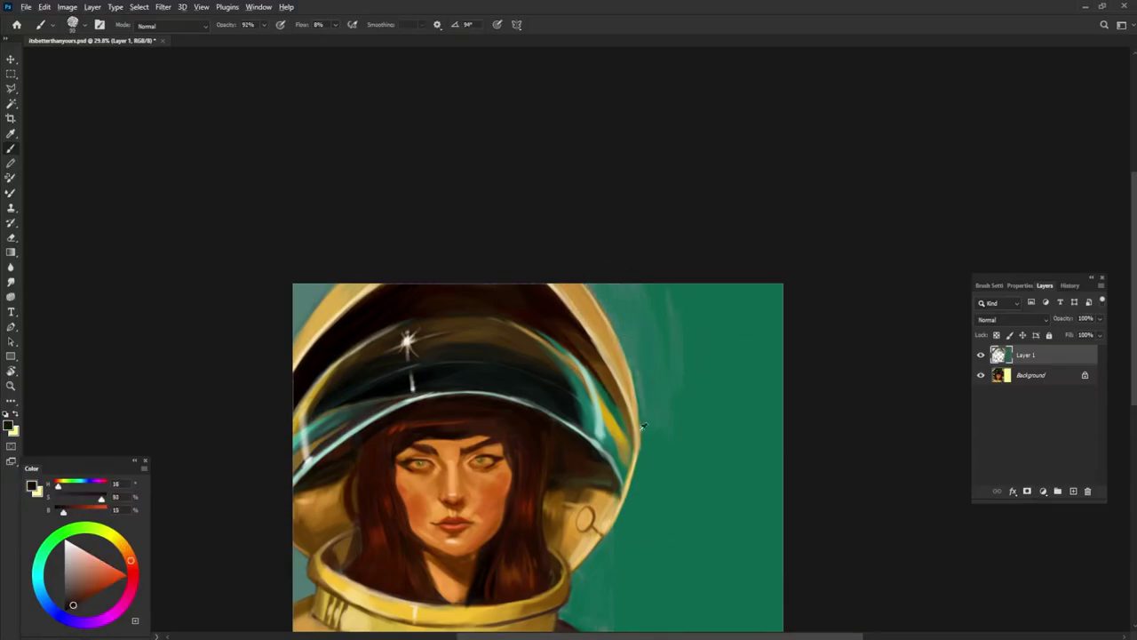
left_click(602, 380, "alt")
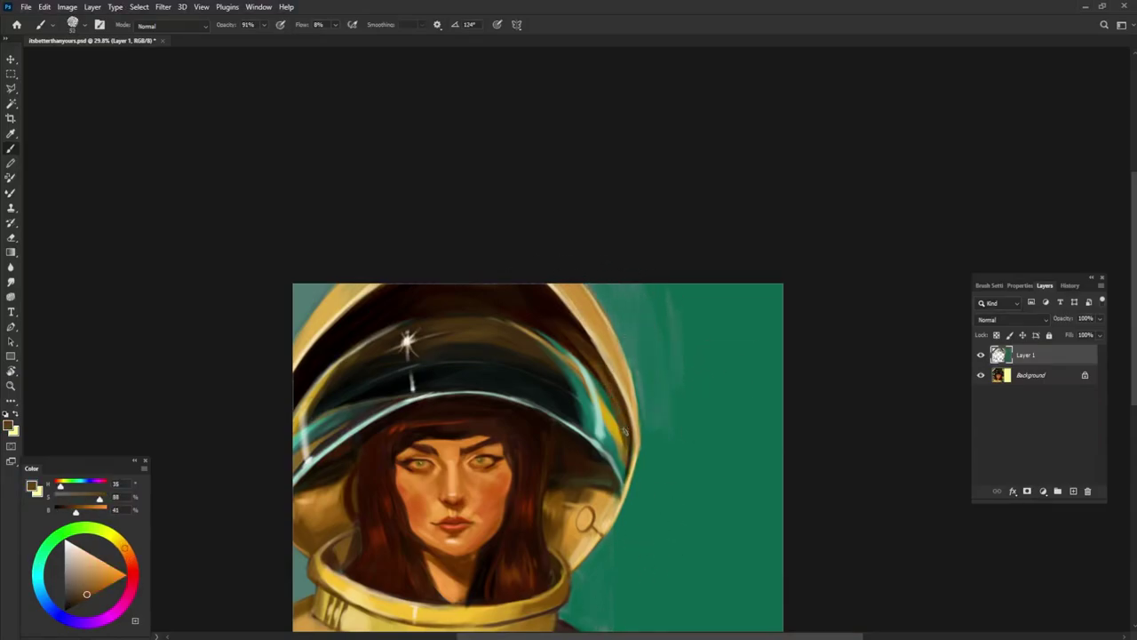
Step: Darken the helmet's left edge with a very dark brown
left_click(637, 505, "alt")
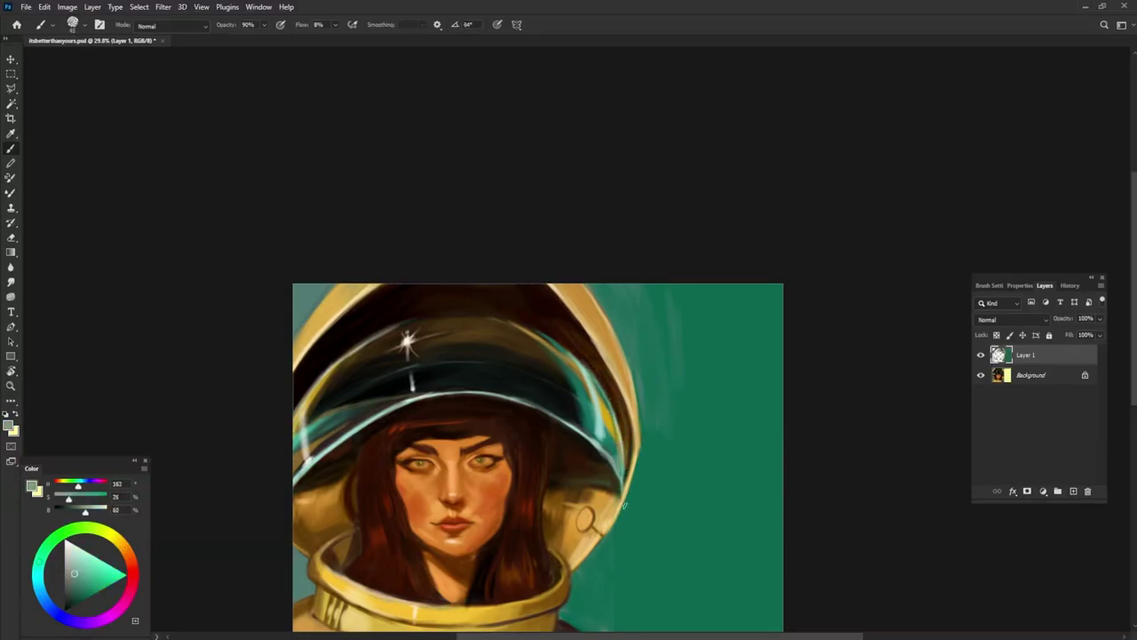
left_click(617, 462, "alt")
left_click(604, 495, "alt")
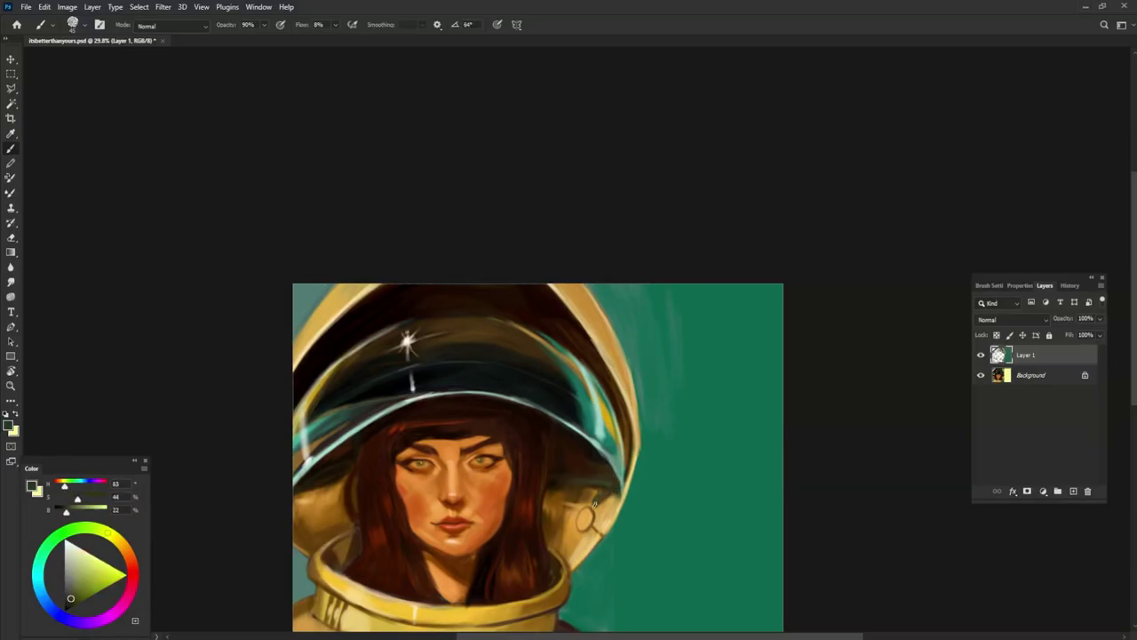
left_click(514, 500, "alt")
left_click_drag(302, 502, 338, 485)
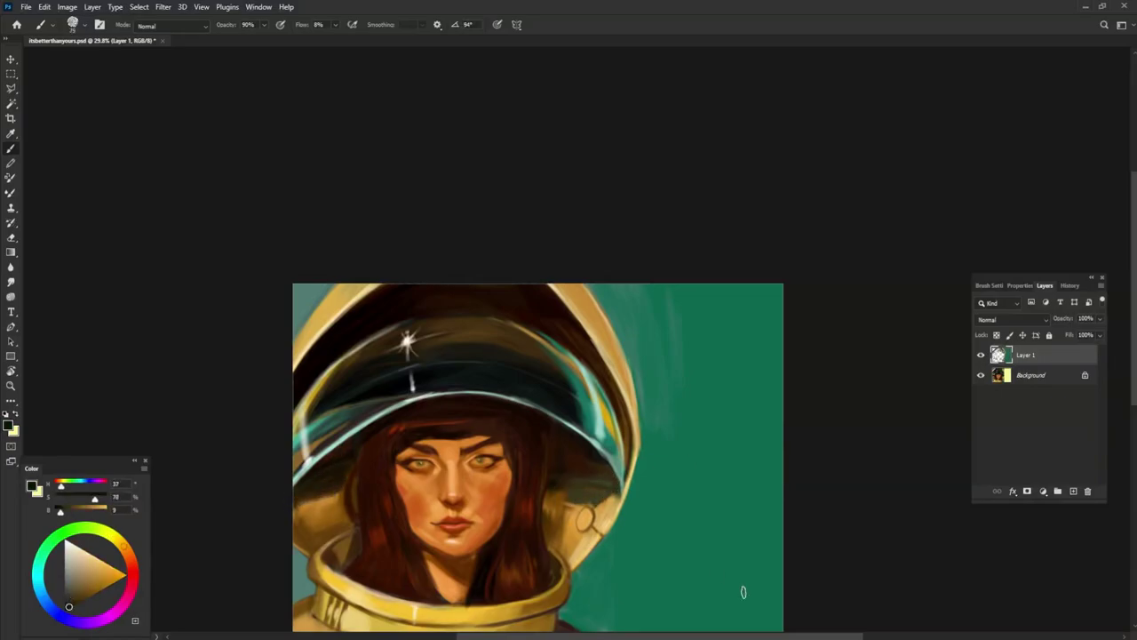
Step: Paint a thin light-teal horizontal line beside the helmet's right rim
left_click(641, 434, "alt")
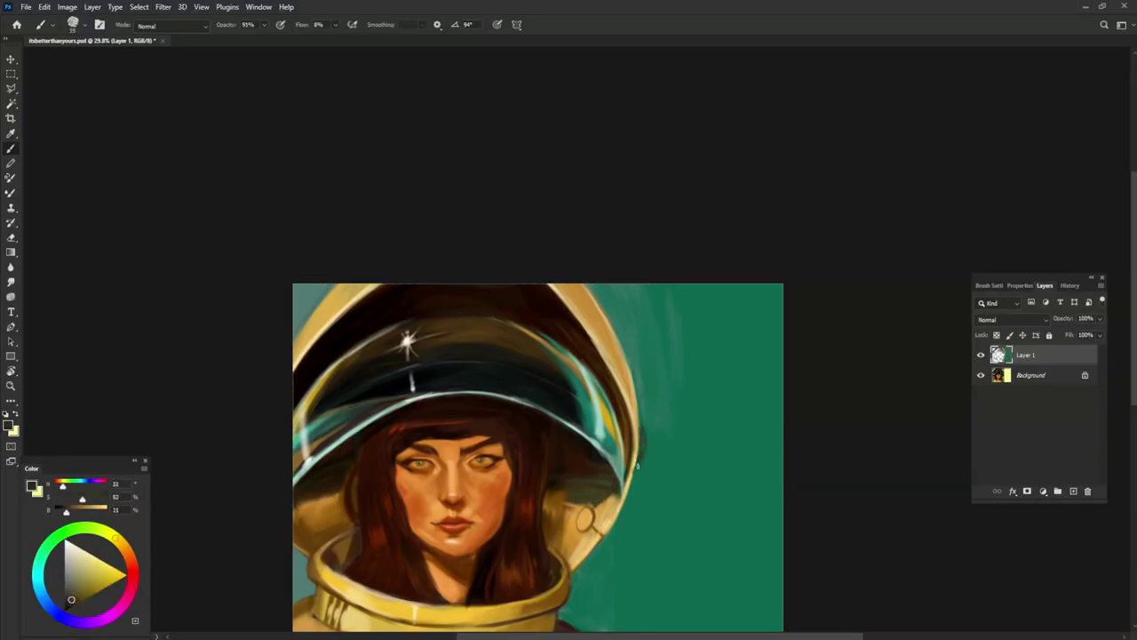
left_click(638, 447, "alt")
left_click_drag(751, 443, 692, 447)
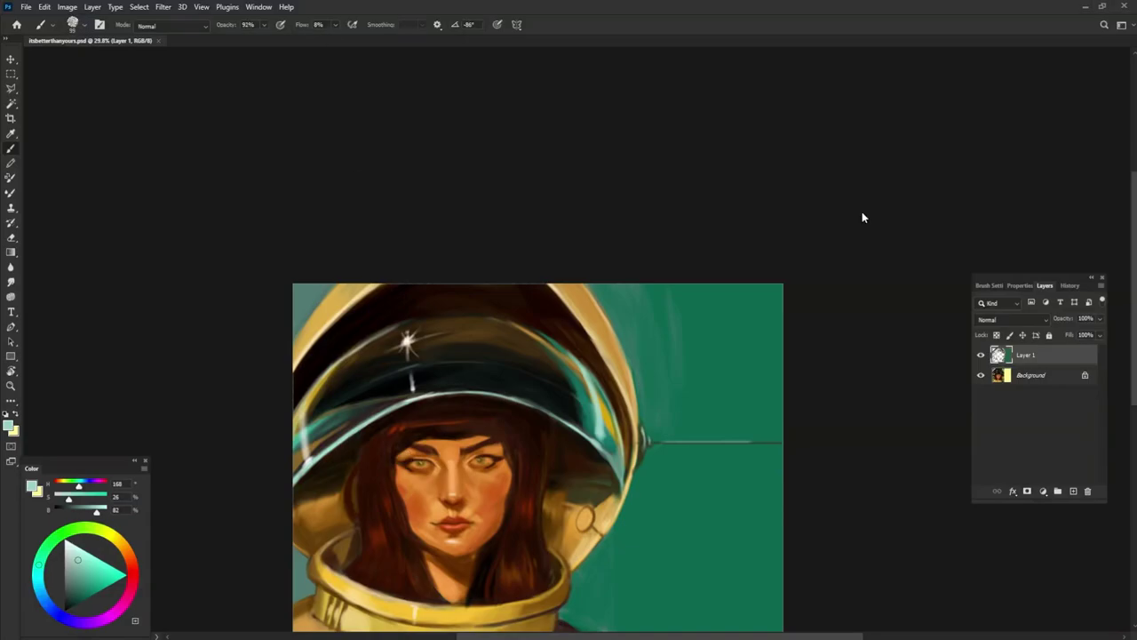
Step: Add a Moonlight Color Lookup tint and mask warm colour back onto the cheek, visor star and collar
left_click(1042, 294)
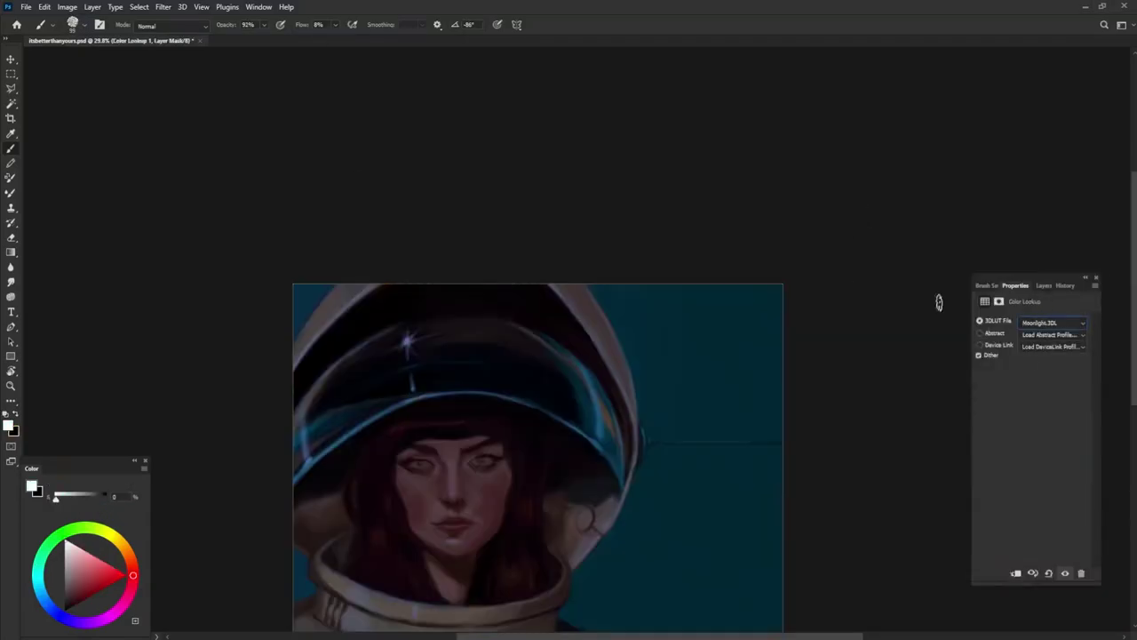
key("x")
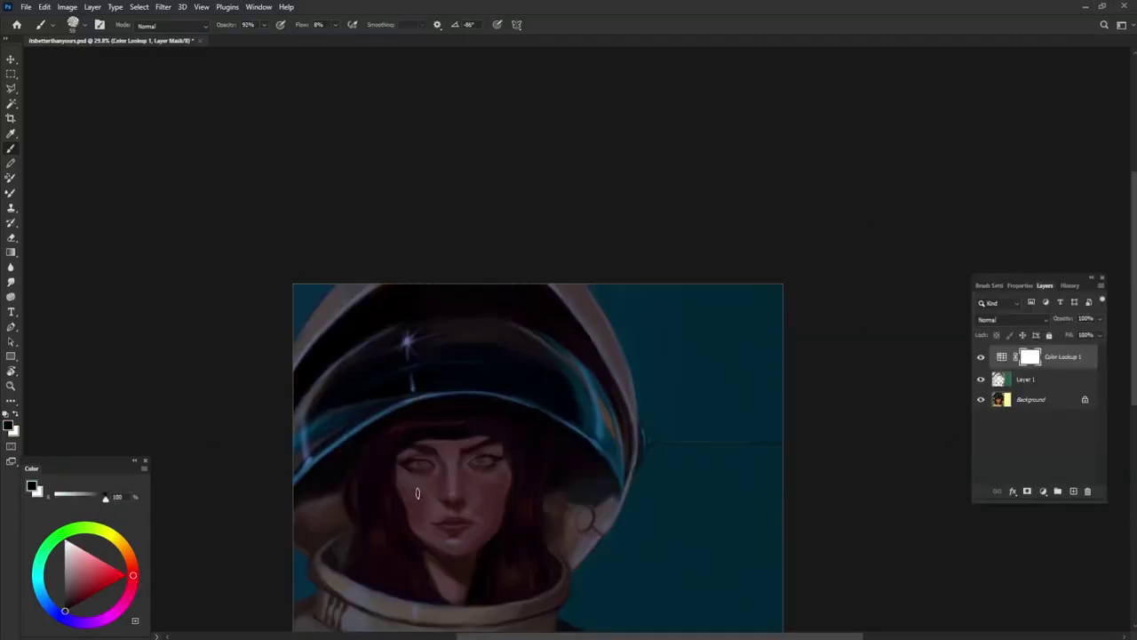
mouse_move(414, 485)
left_mouse_down()
mouse_move(440, 515)
mouse_move(428, 534)
left_mouse_up()
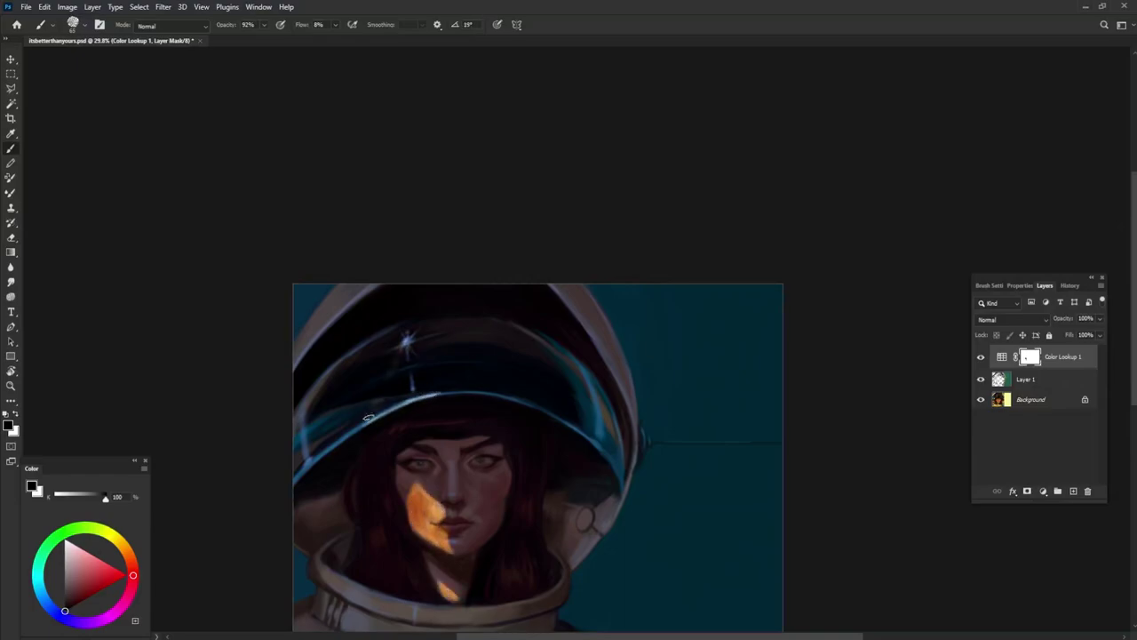
left_click_drag(407, 340, 411, 378)
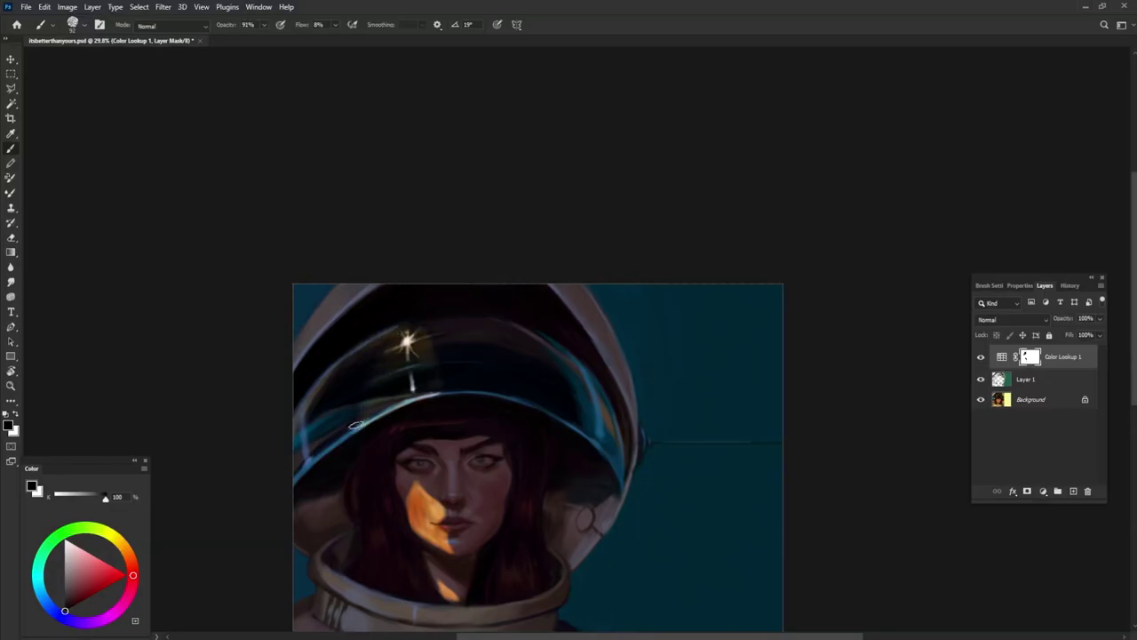
mouse_move(455, 613)
left_mouse_down()
mouse_move(413, 610)
mouse_move(399, 536)
left_mouse_up()
Step: Reveal more warm highlights on the collar, helmet rim and face through the mask
mouse_move(391, 533)
left_mouse_down()
mouse_move(458, 568)
mouse_move(447, 573)
left_mouse_up()
left_click_drag(503, 502, 507, 536)
left_click_drag(337, 267, 358, 249)
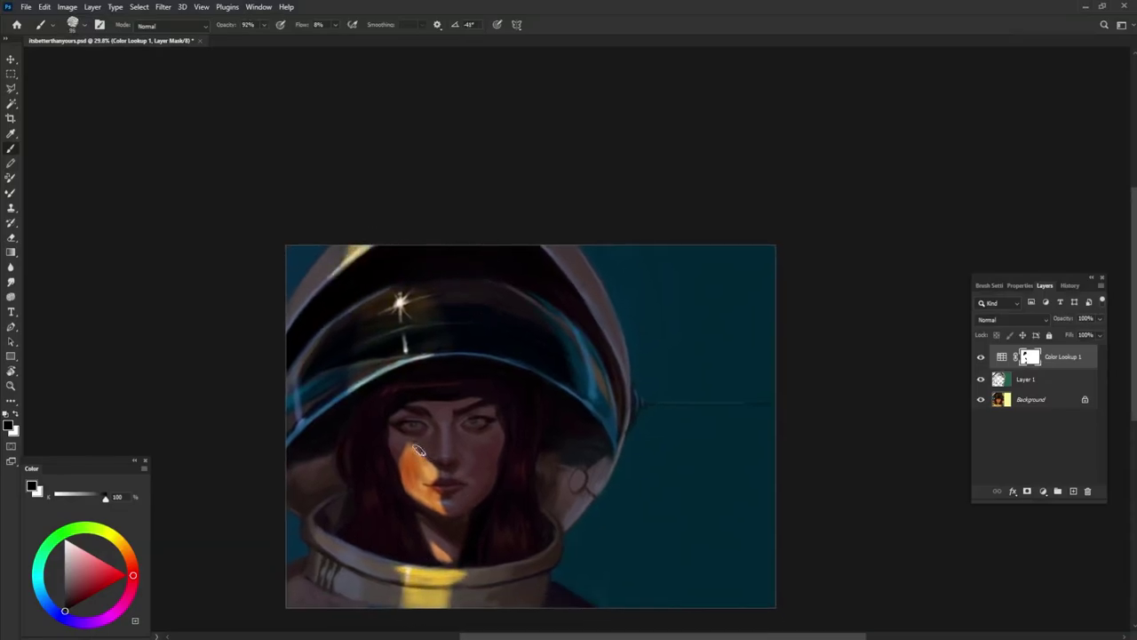
left_click_drag(410, 443, 425, 461)
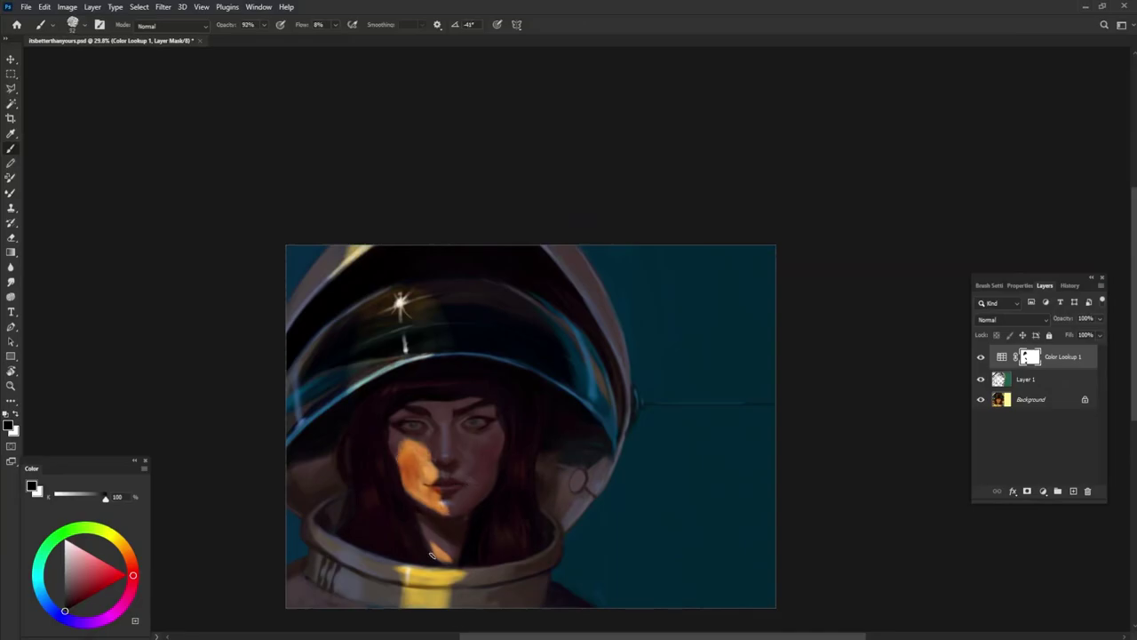
left_click_drag(348, 373, 337, 399)
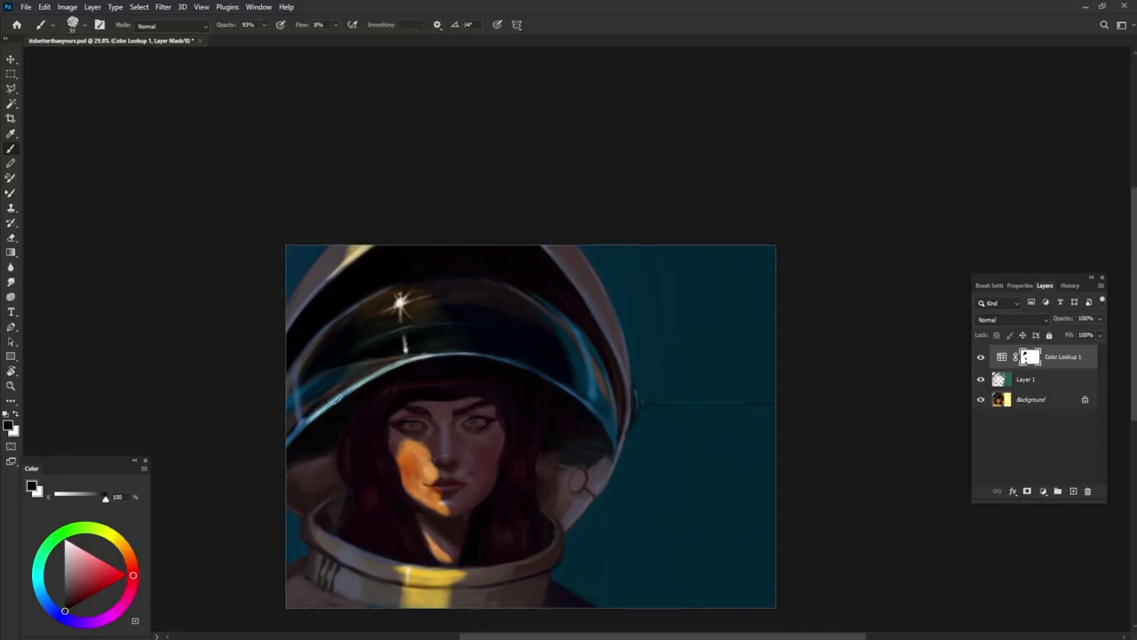
Step: Refine the collar highlights at lower brush opacity, alternating black and white, then zoom out
key("5")
key("7")
left_click_drag(366, 556, 404, 573)
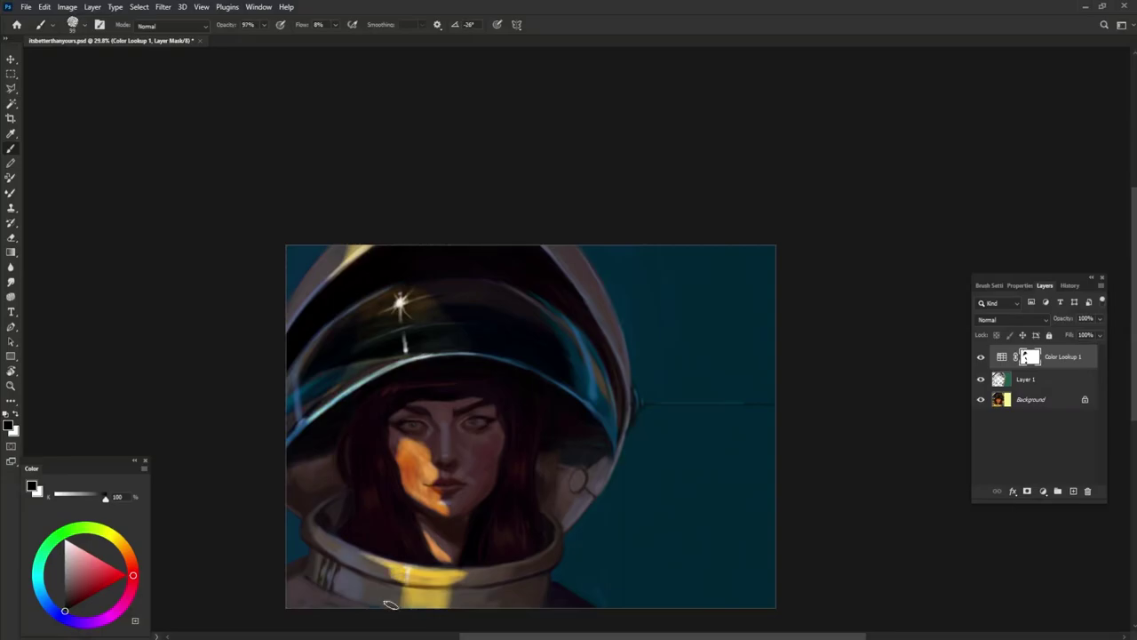
key("x")
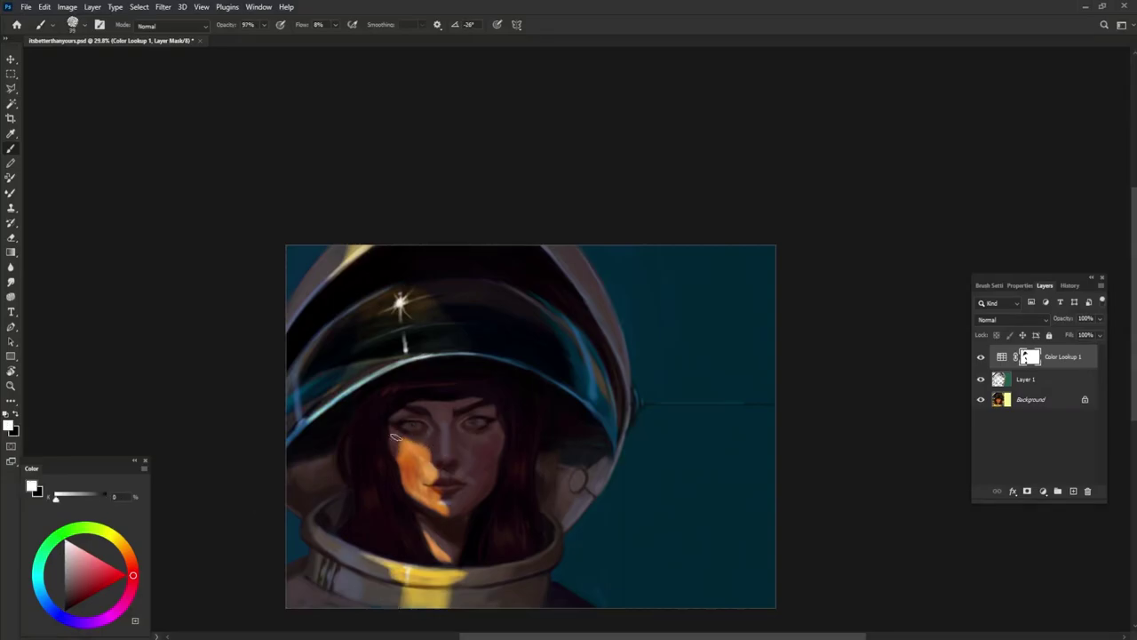
key("x")
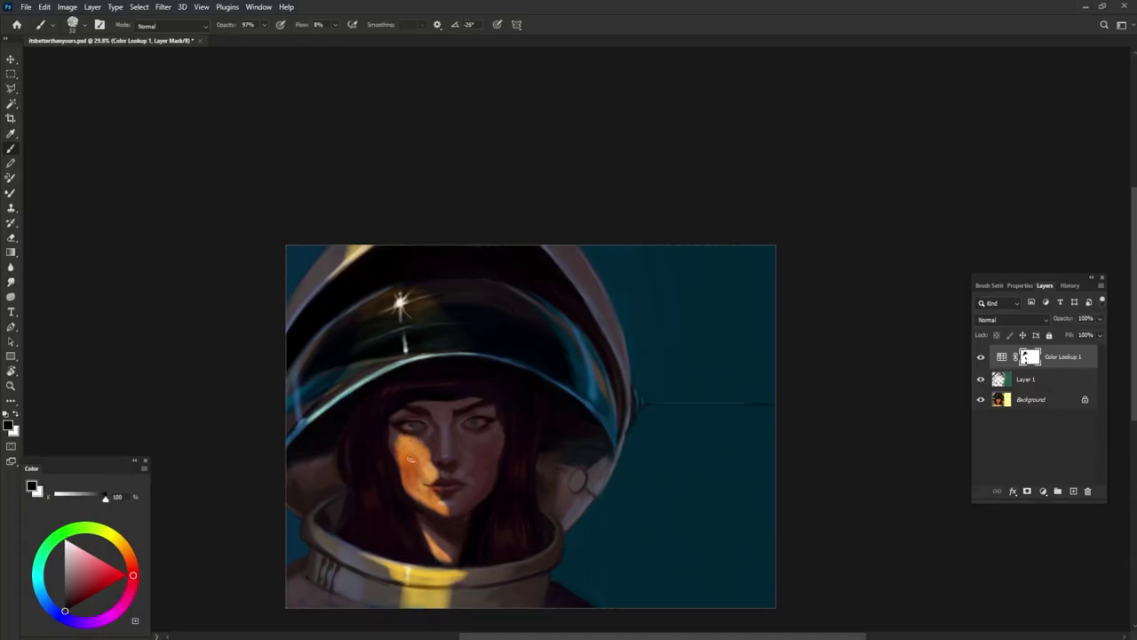
key("x")
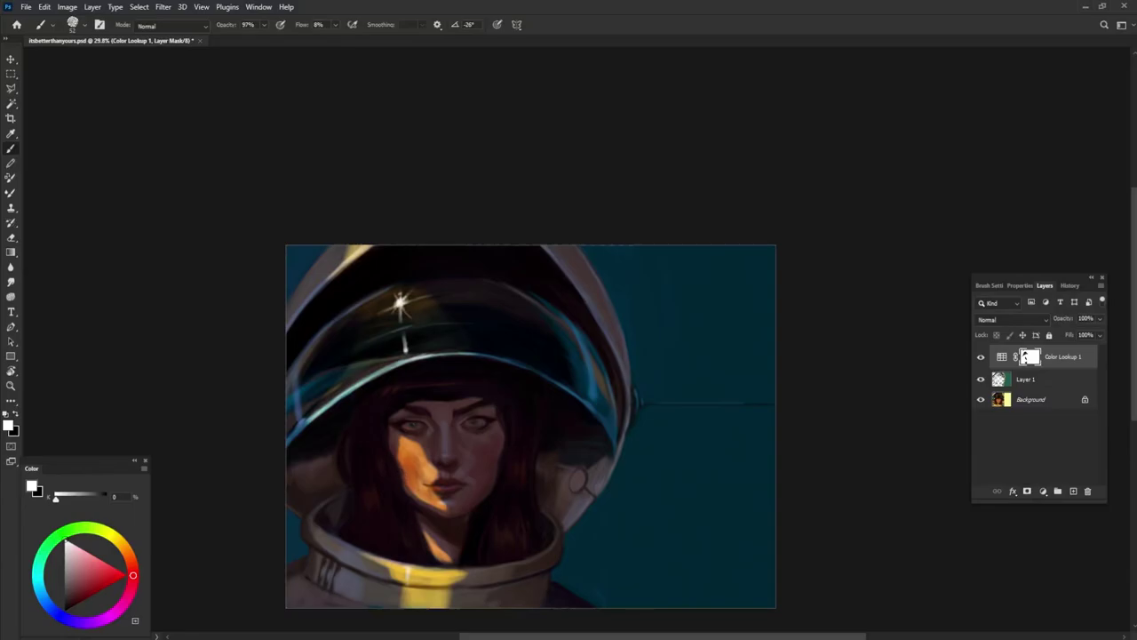
key("x")
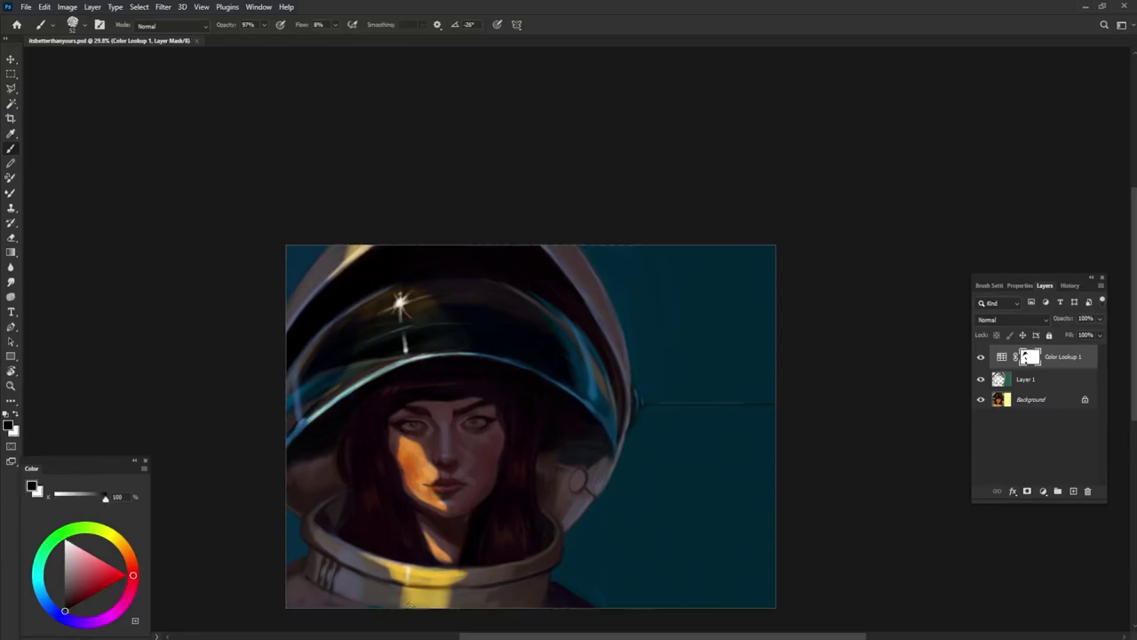
scroll(656, 574, "down", 2)
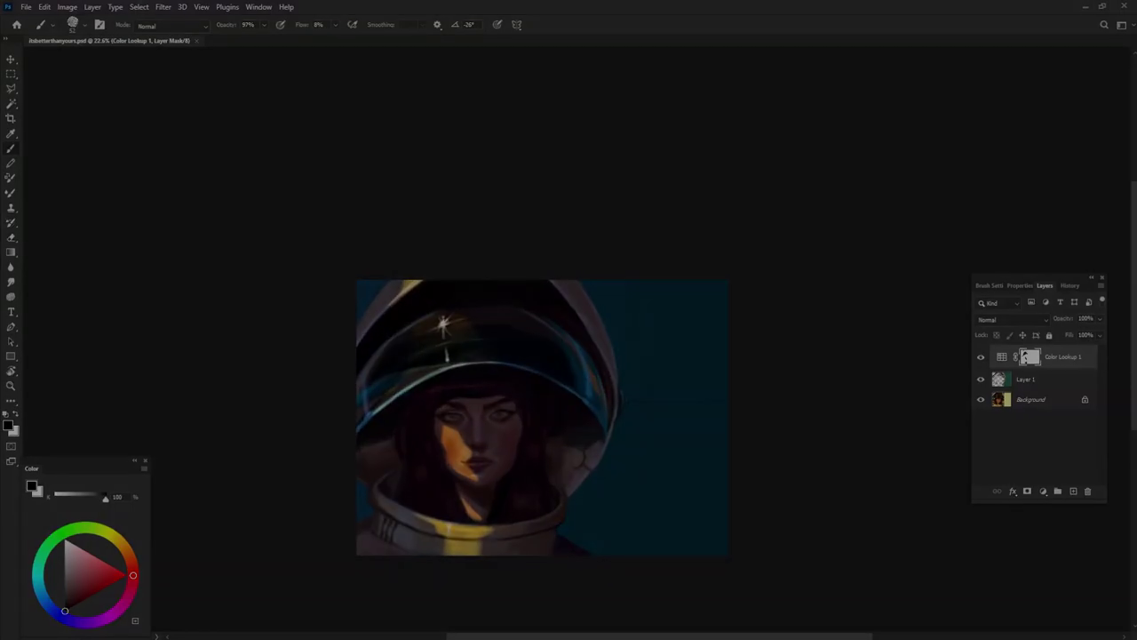